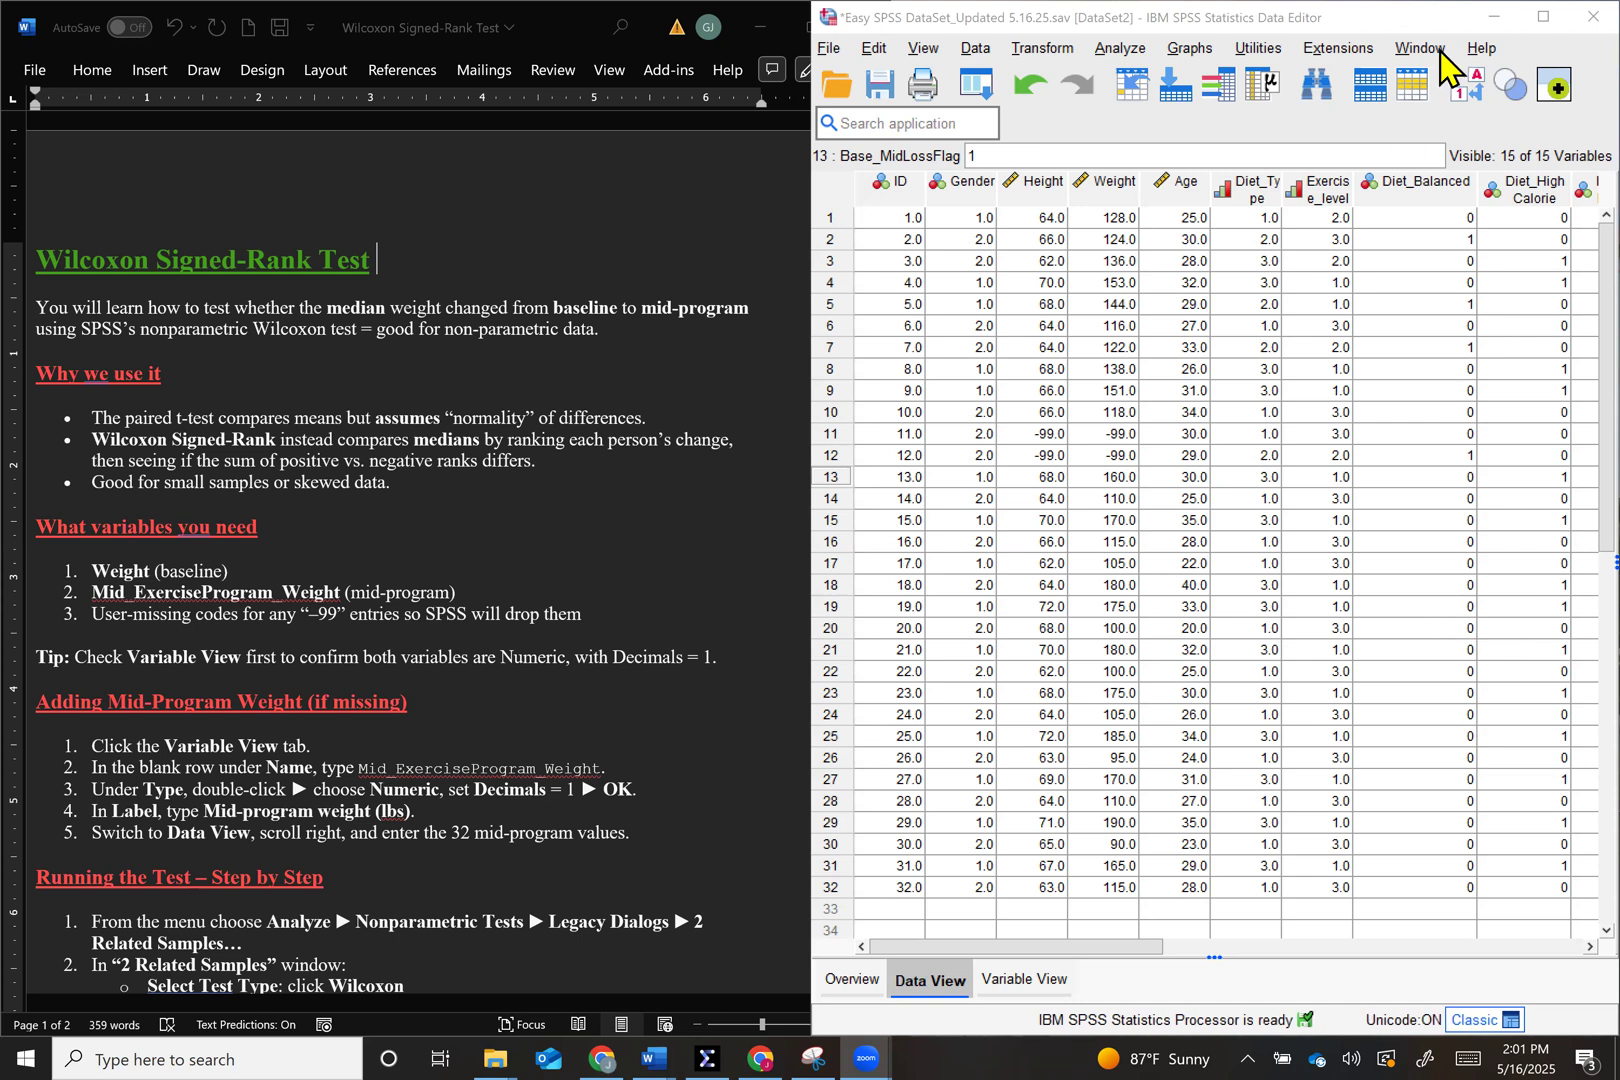
Maximize the Data Editor window to show all columns of the dataset
left_click(1544, 18)
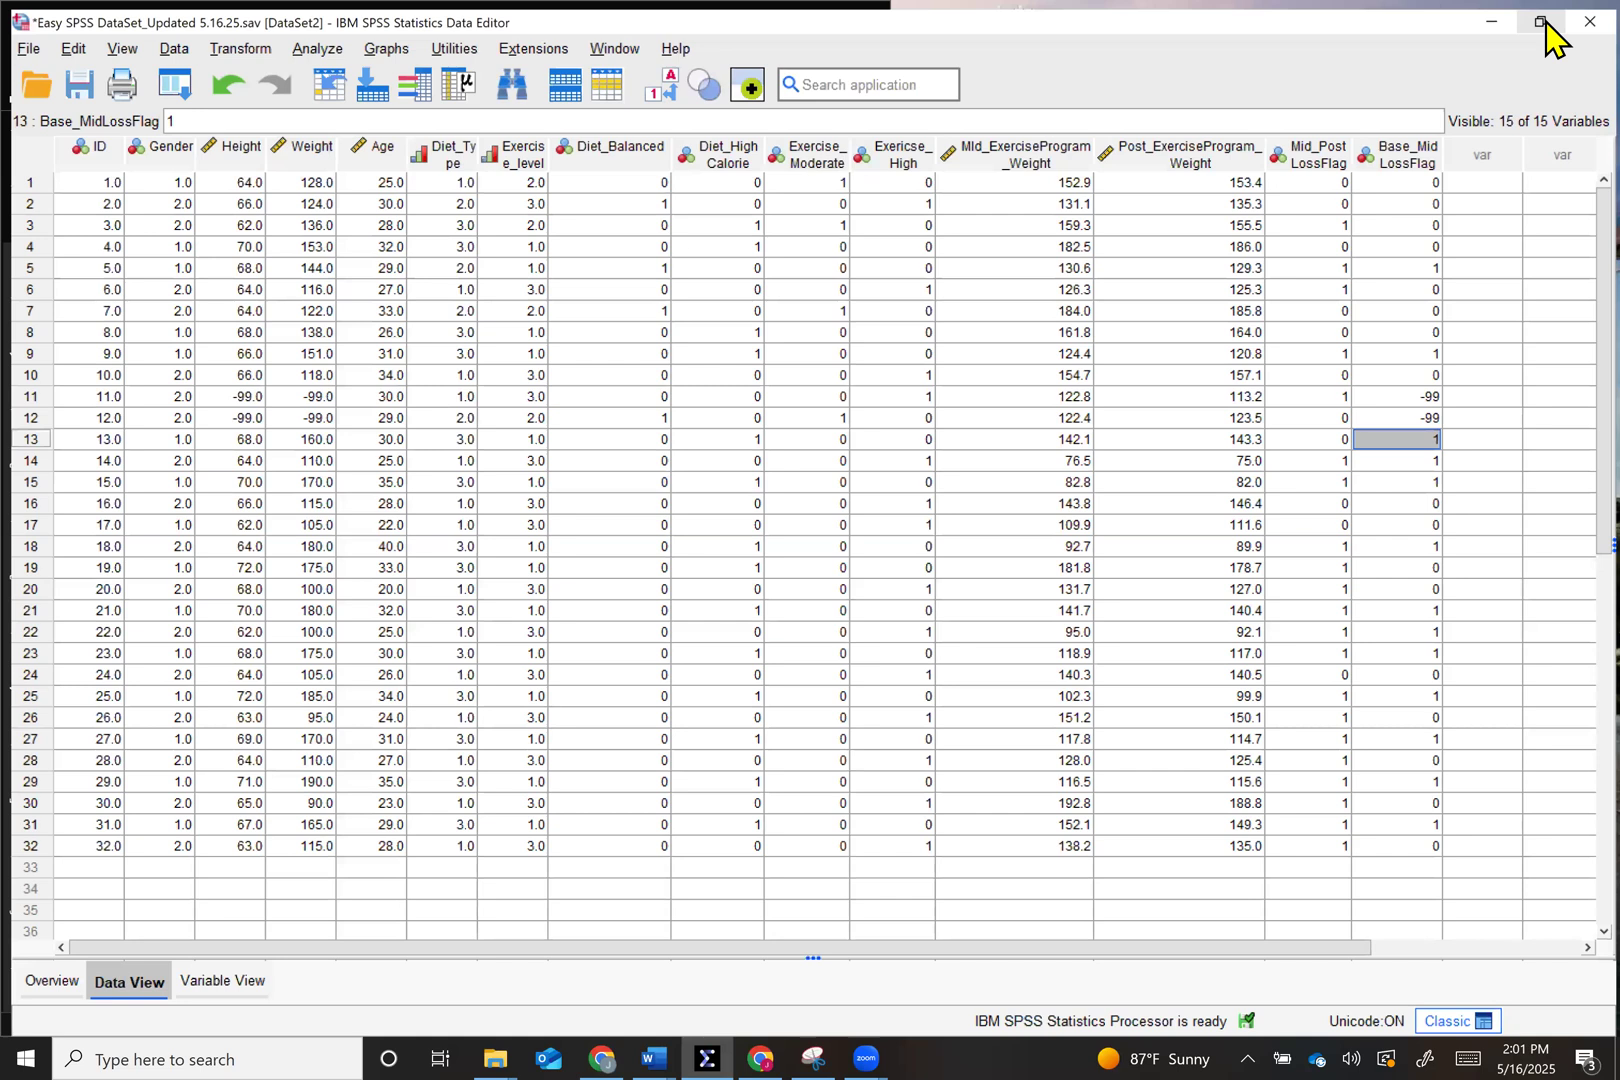
left_click(1544, 22)
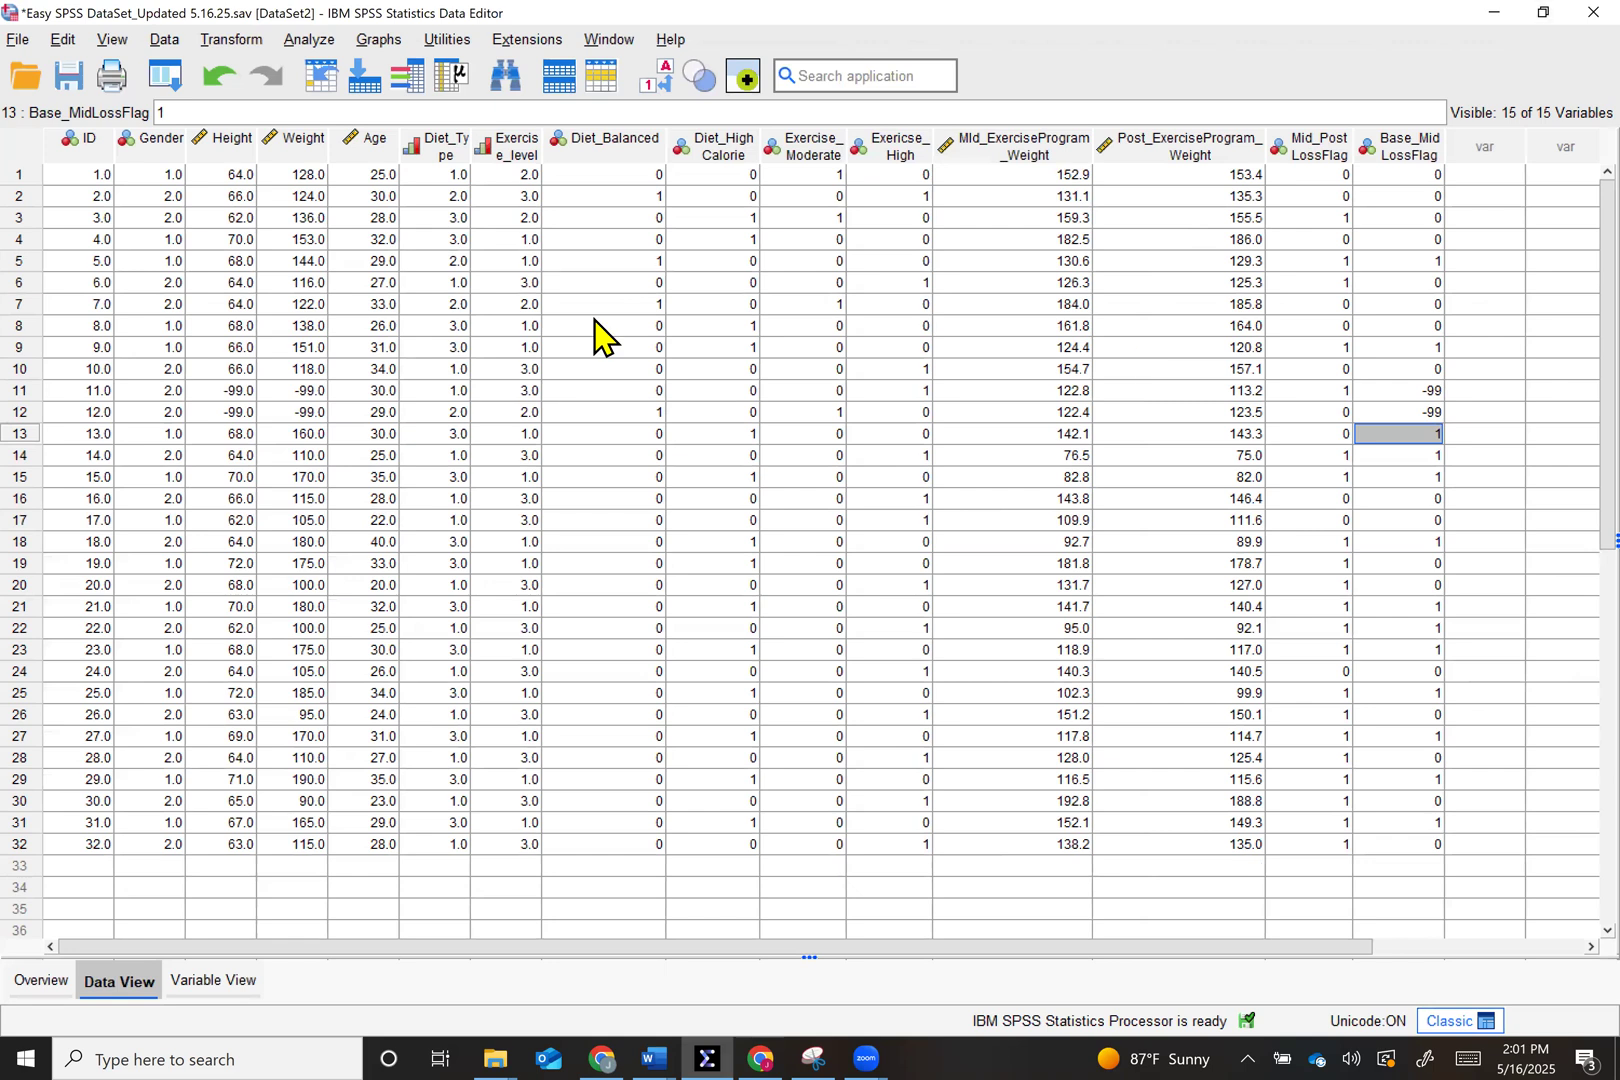
left_click(28, 80)
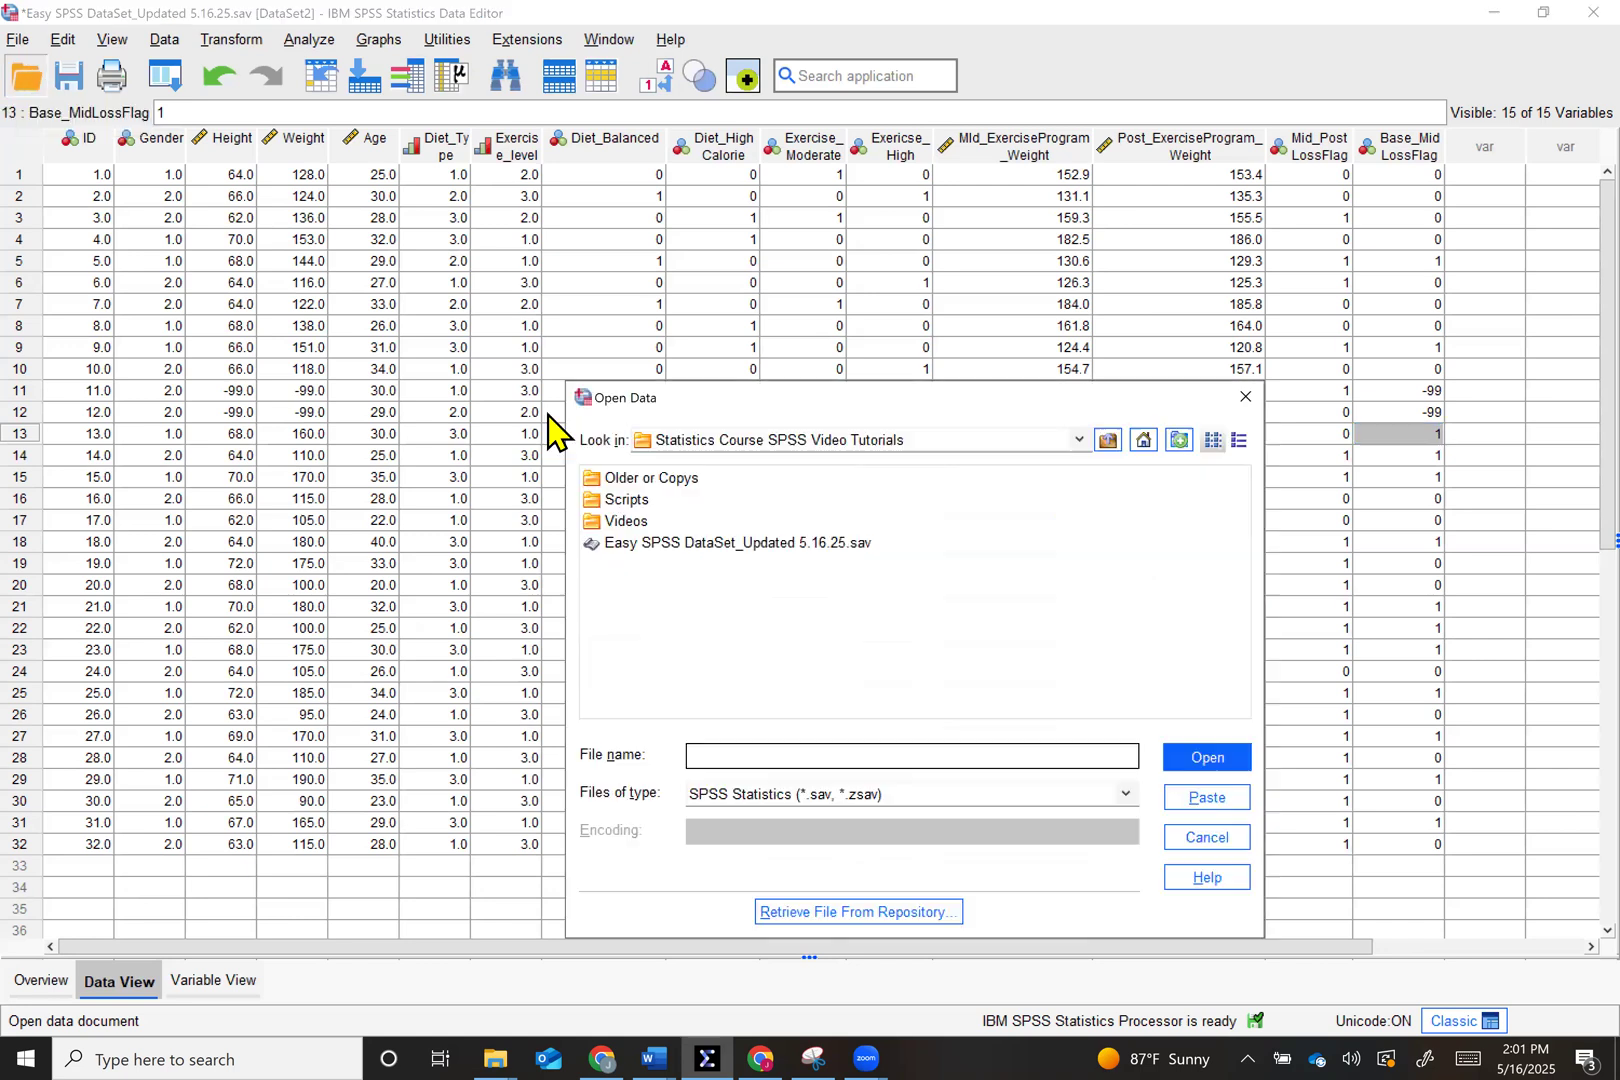
left_click(1205, 840)
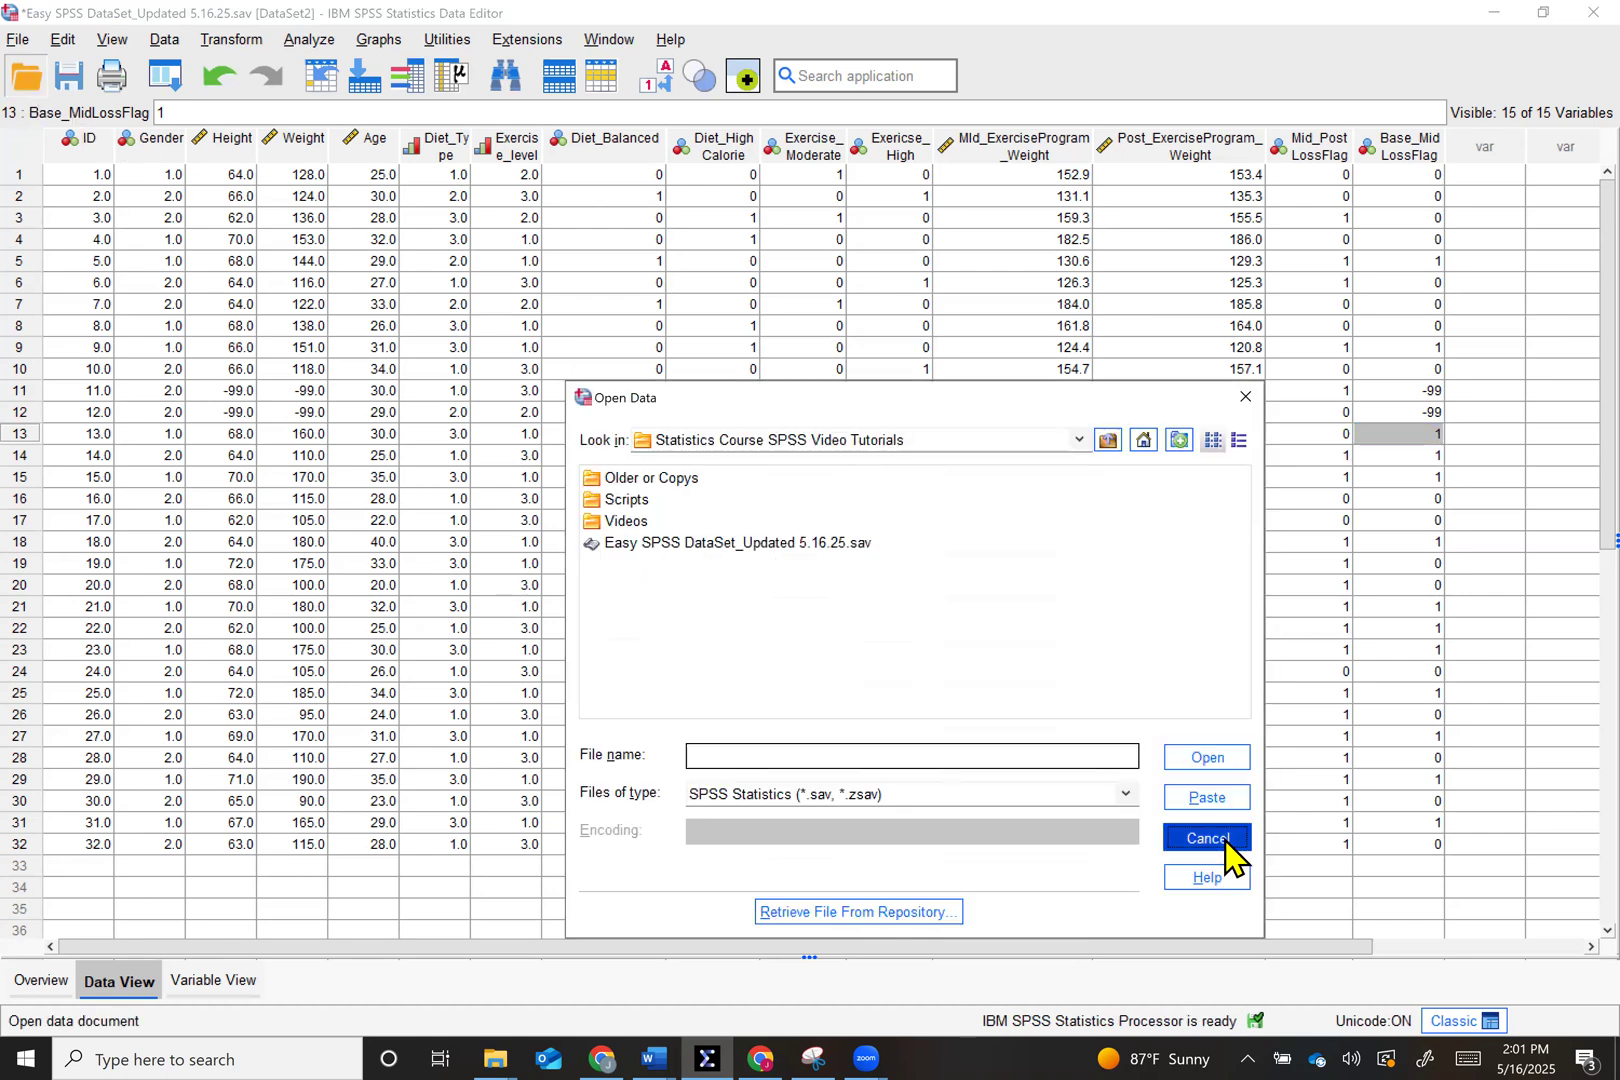
left_click(1226, 842)
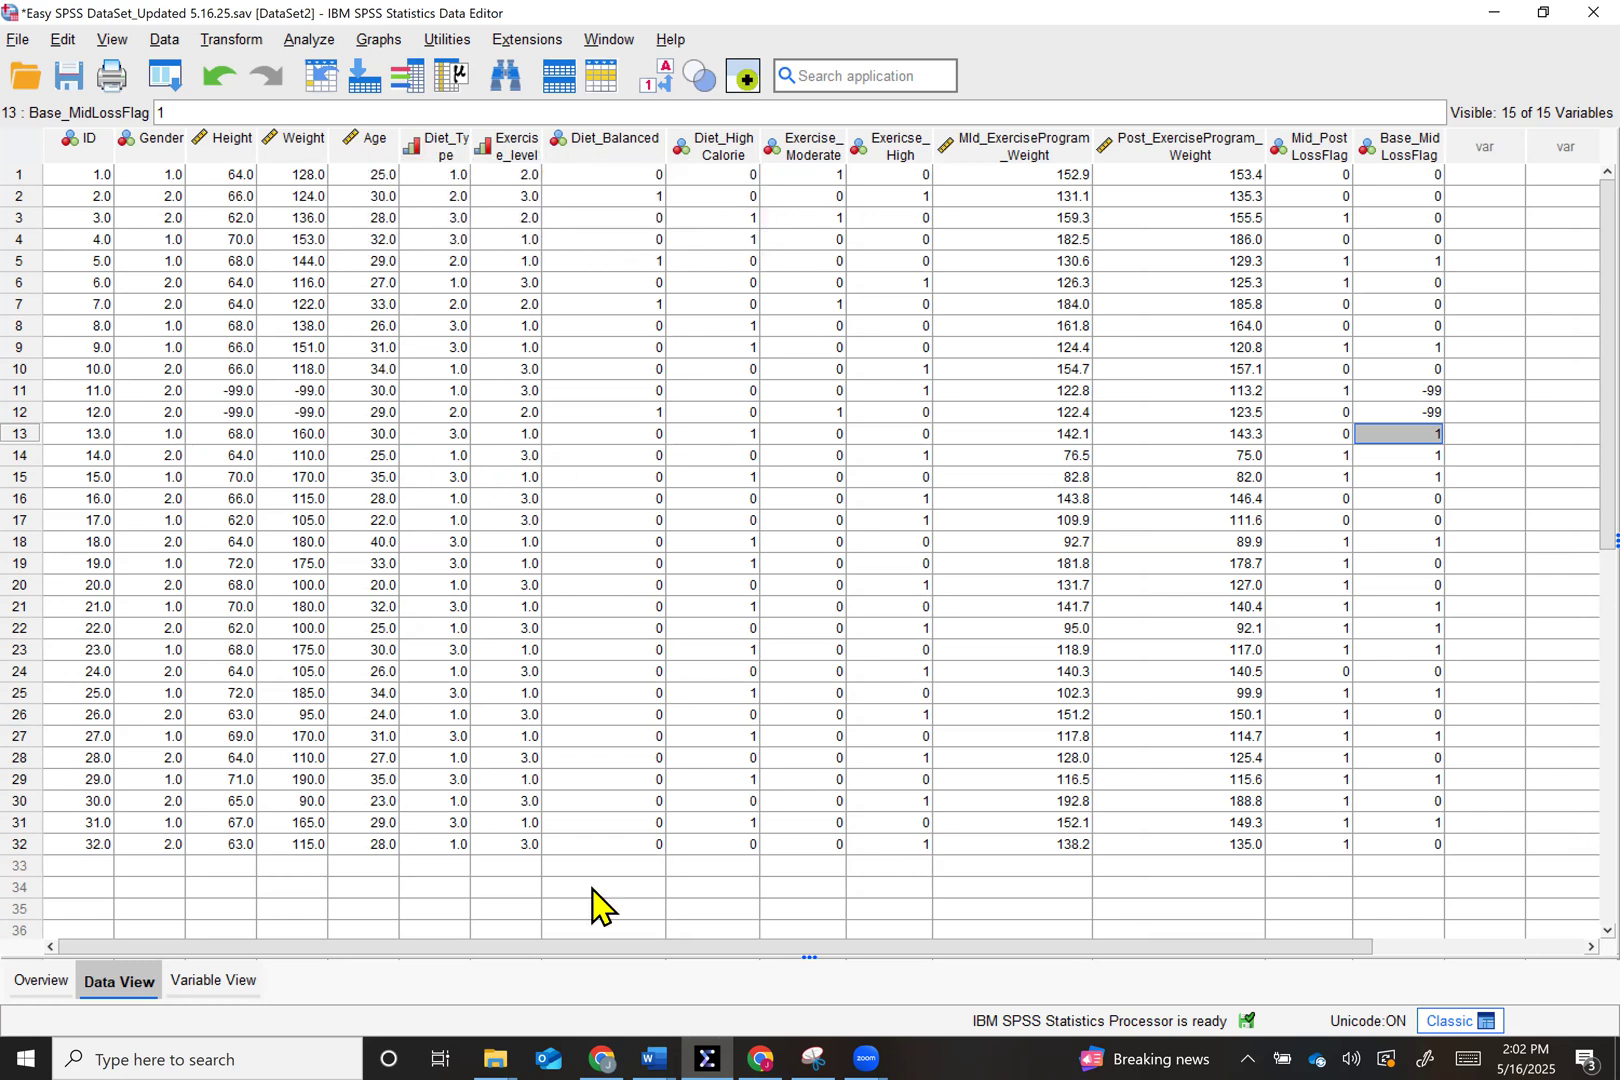
Review the variable definitions from ID through Base_MidLossFlag in Variable View, and return to the data rows
left_click(212, 982)
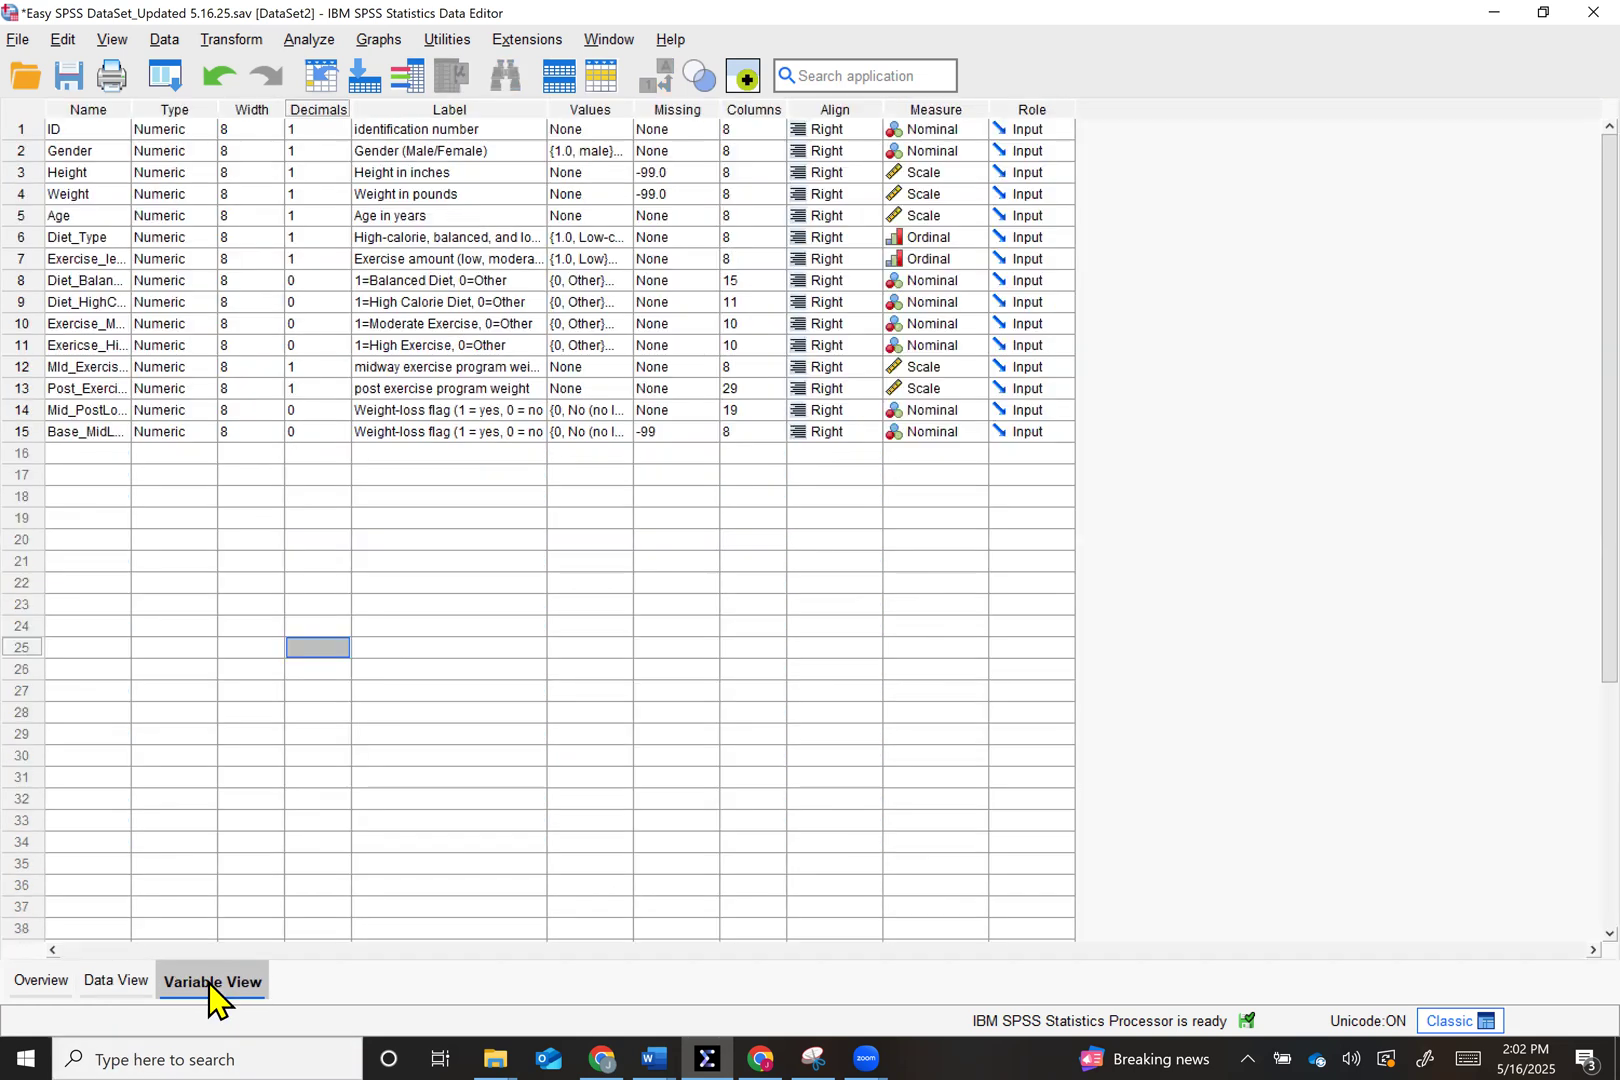
left_click(22, 130)
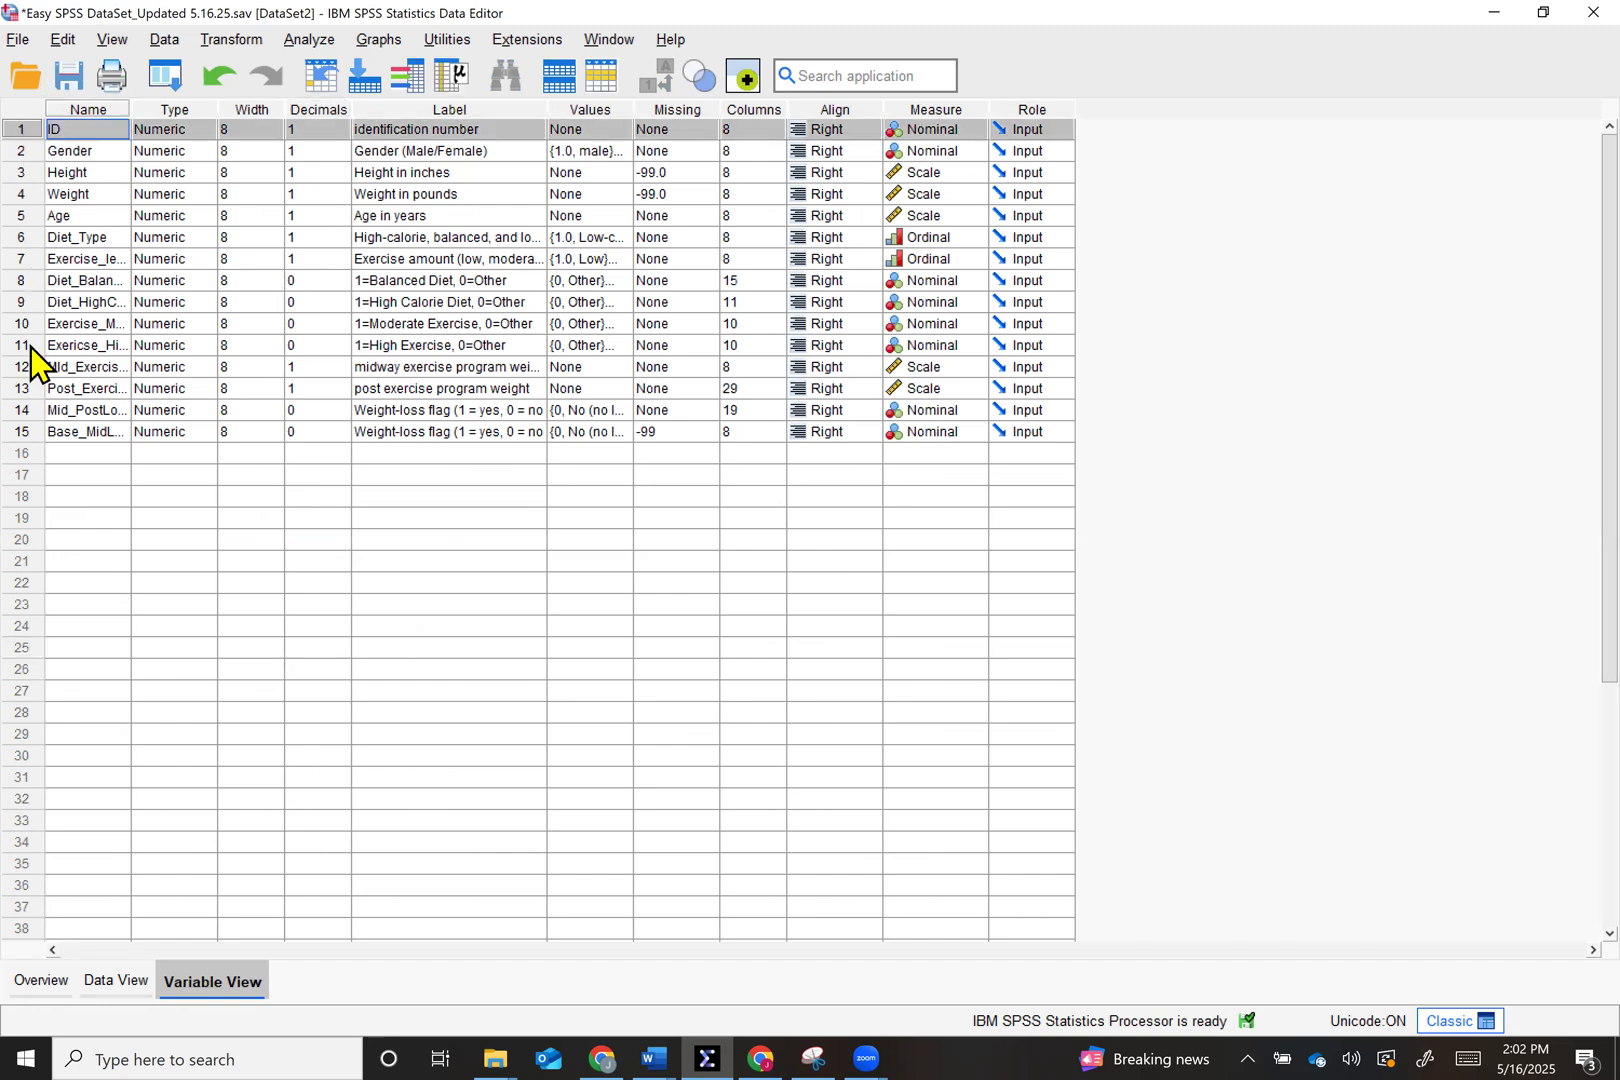
left_click(24, 432)
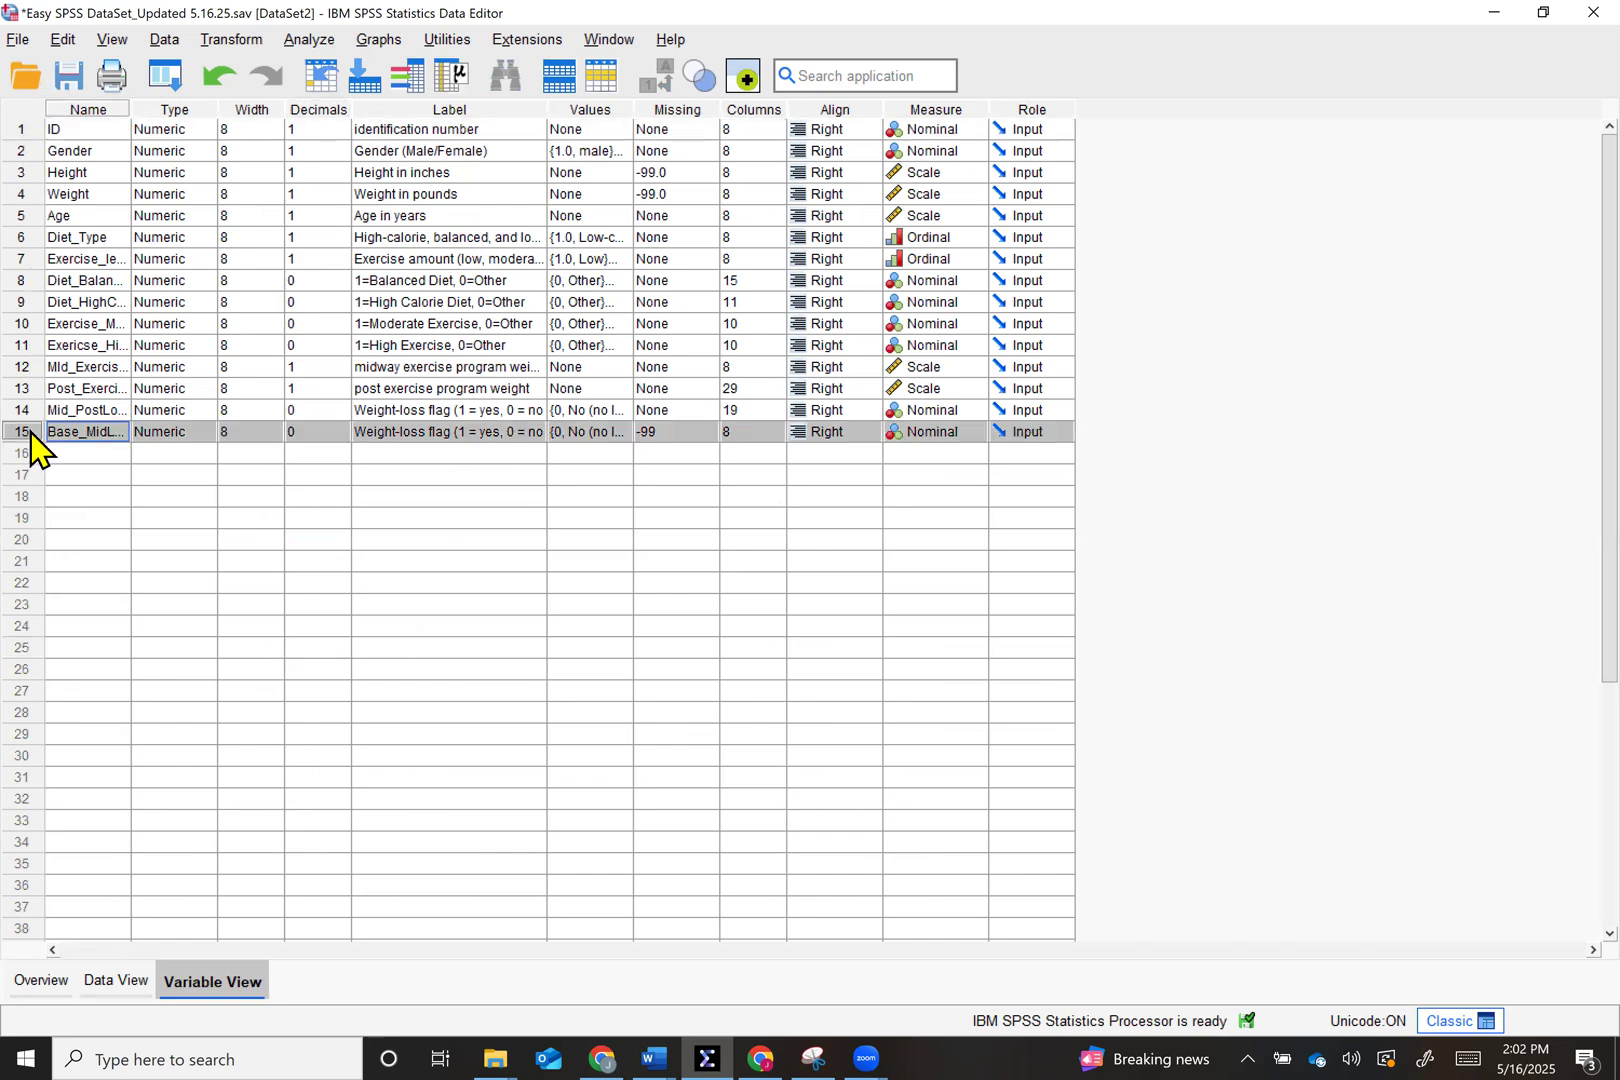
left_click(27, 326)
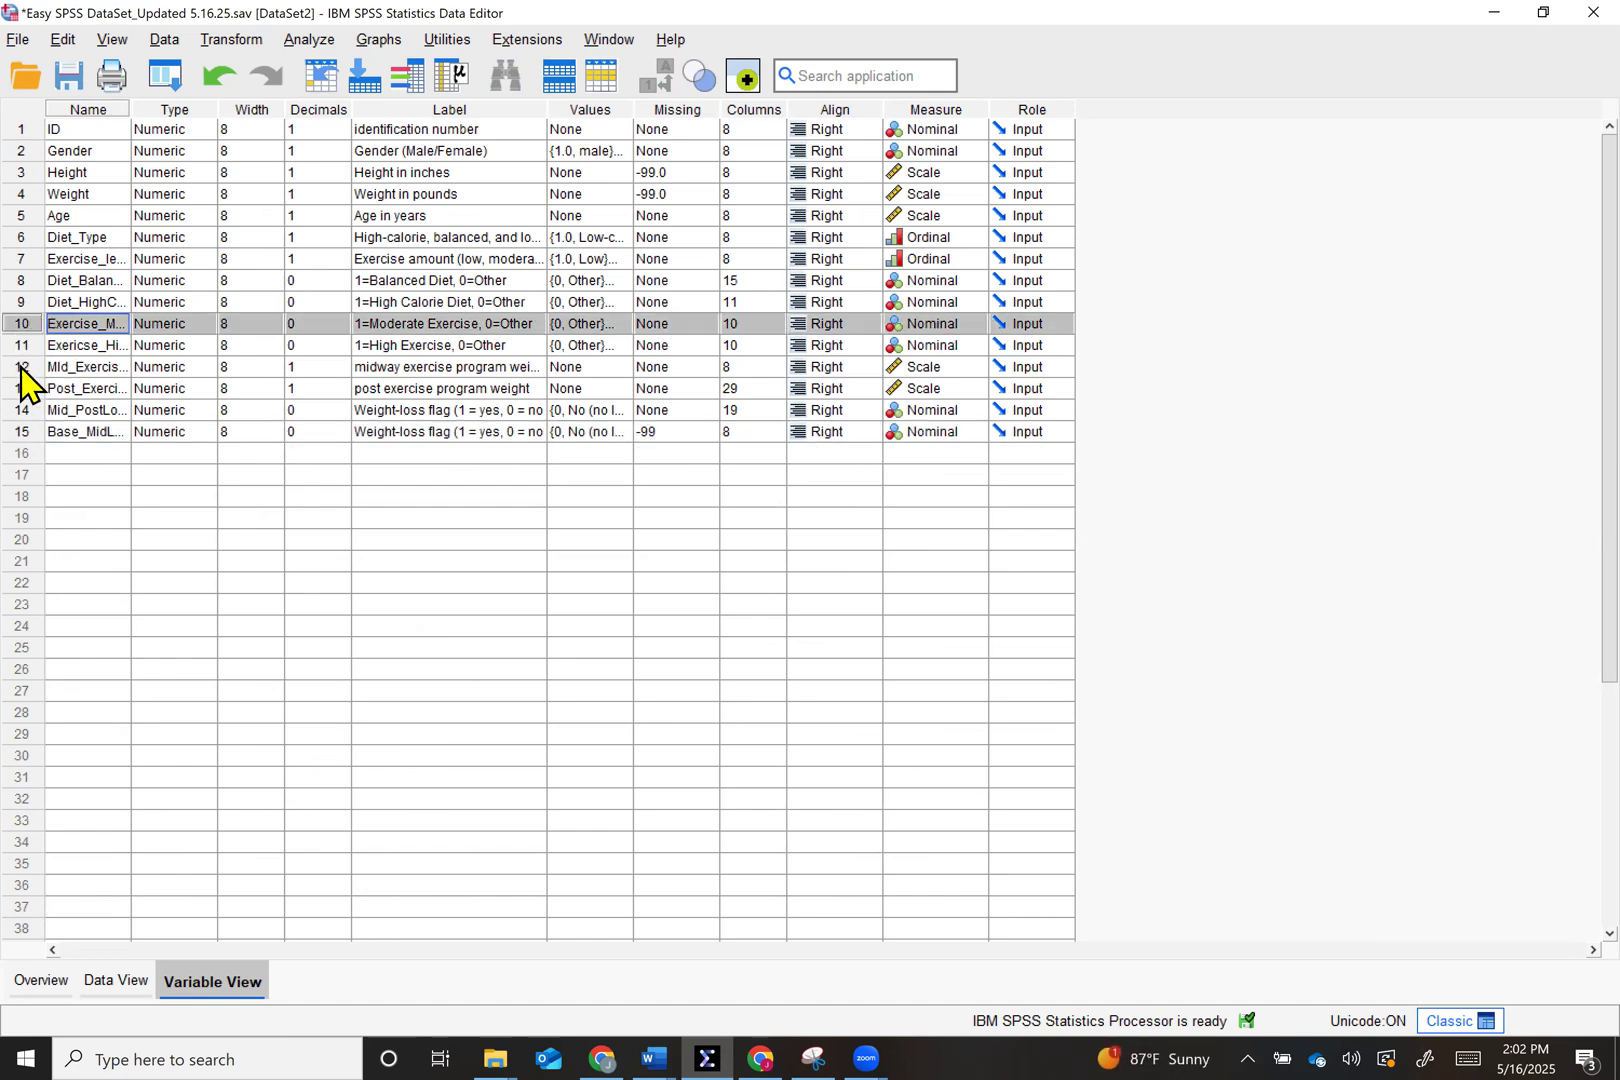
left_click(24, 367)
left_click(22, 347)
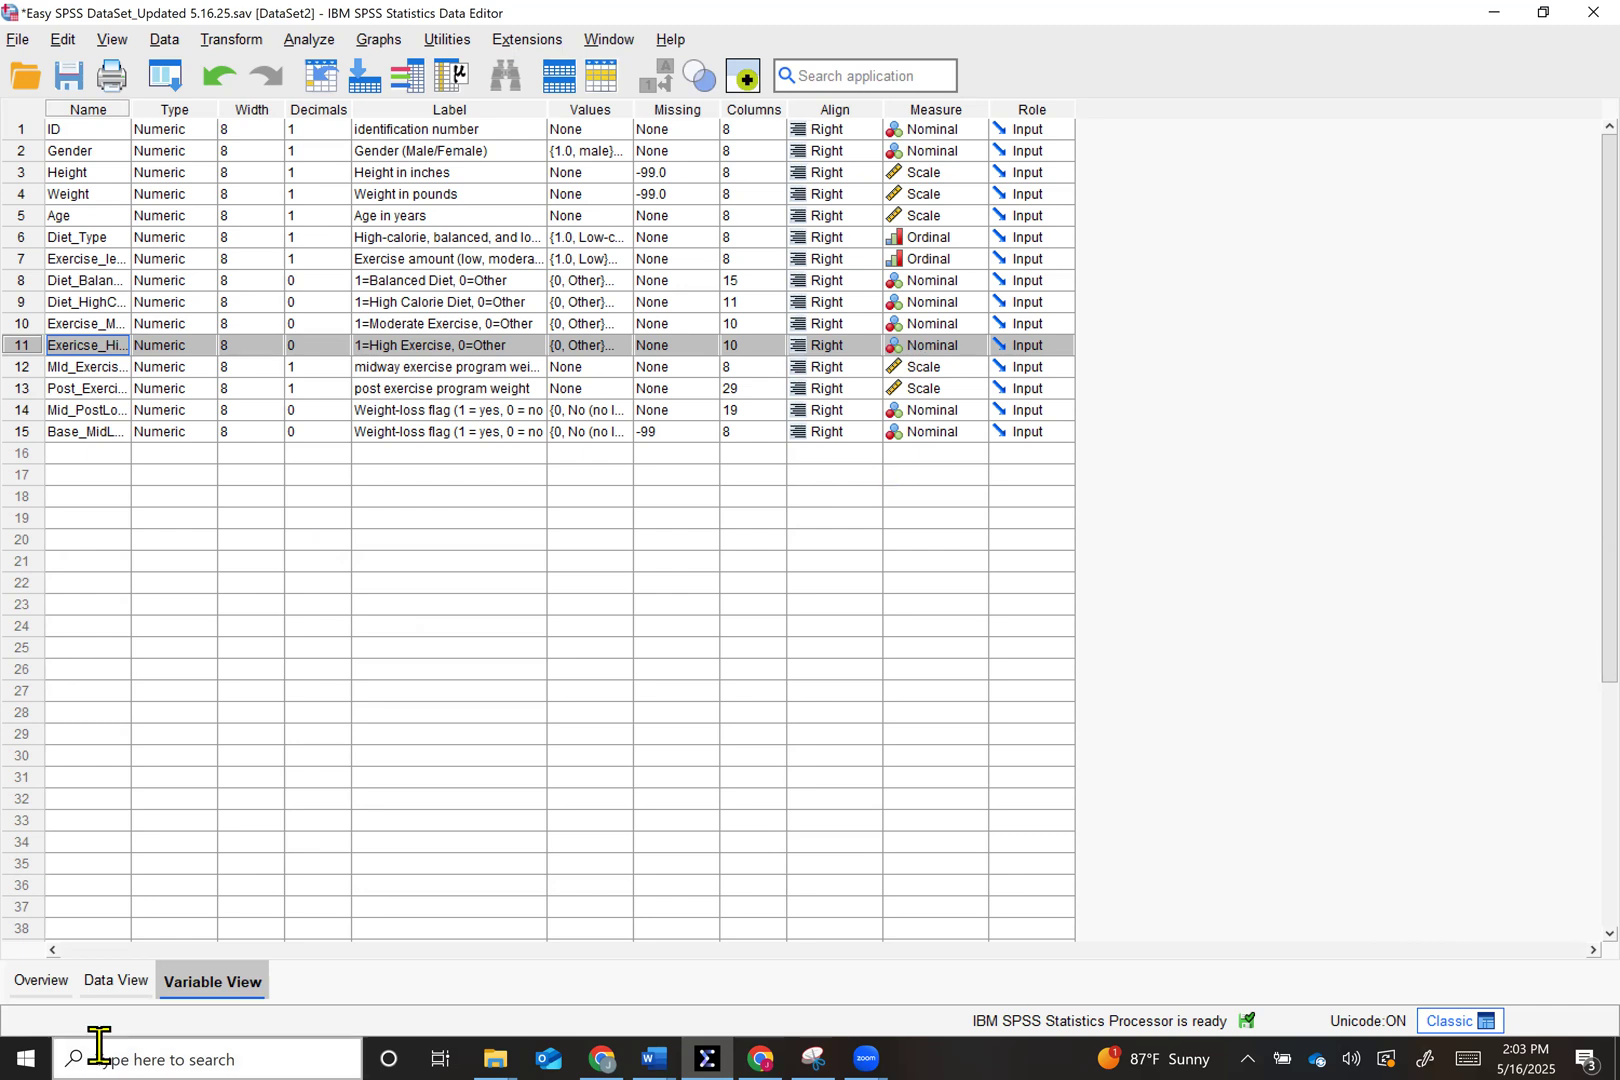
left_click(138, 983)
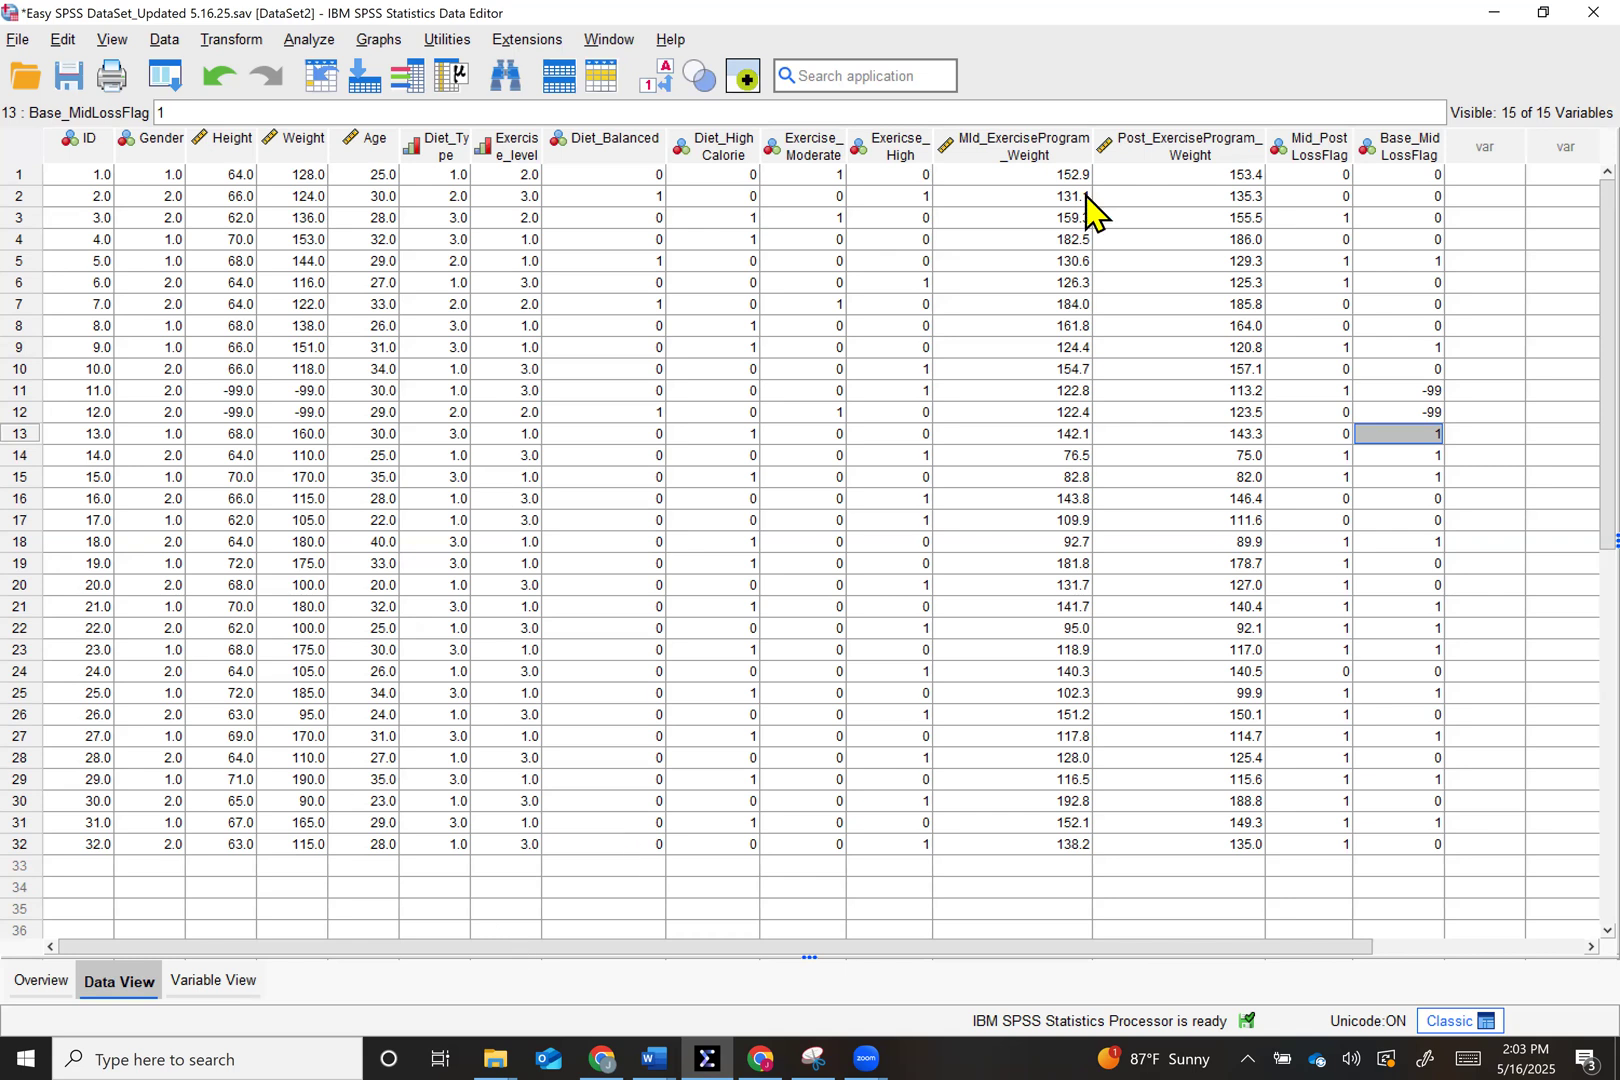
Place the Data Editor beside the Wilcoxon instructions document and compare its required variables with the Weight and MId_ExerciseProgram_Weight columns
left_click_drag(1270, 22, 1617, 34)
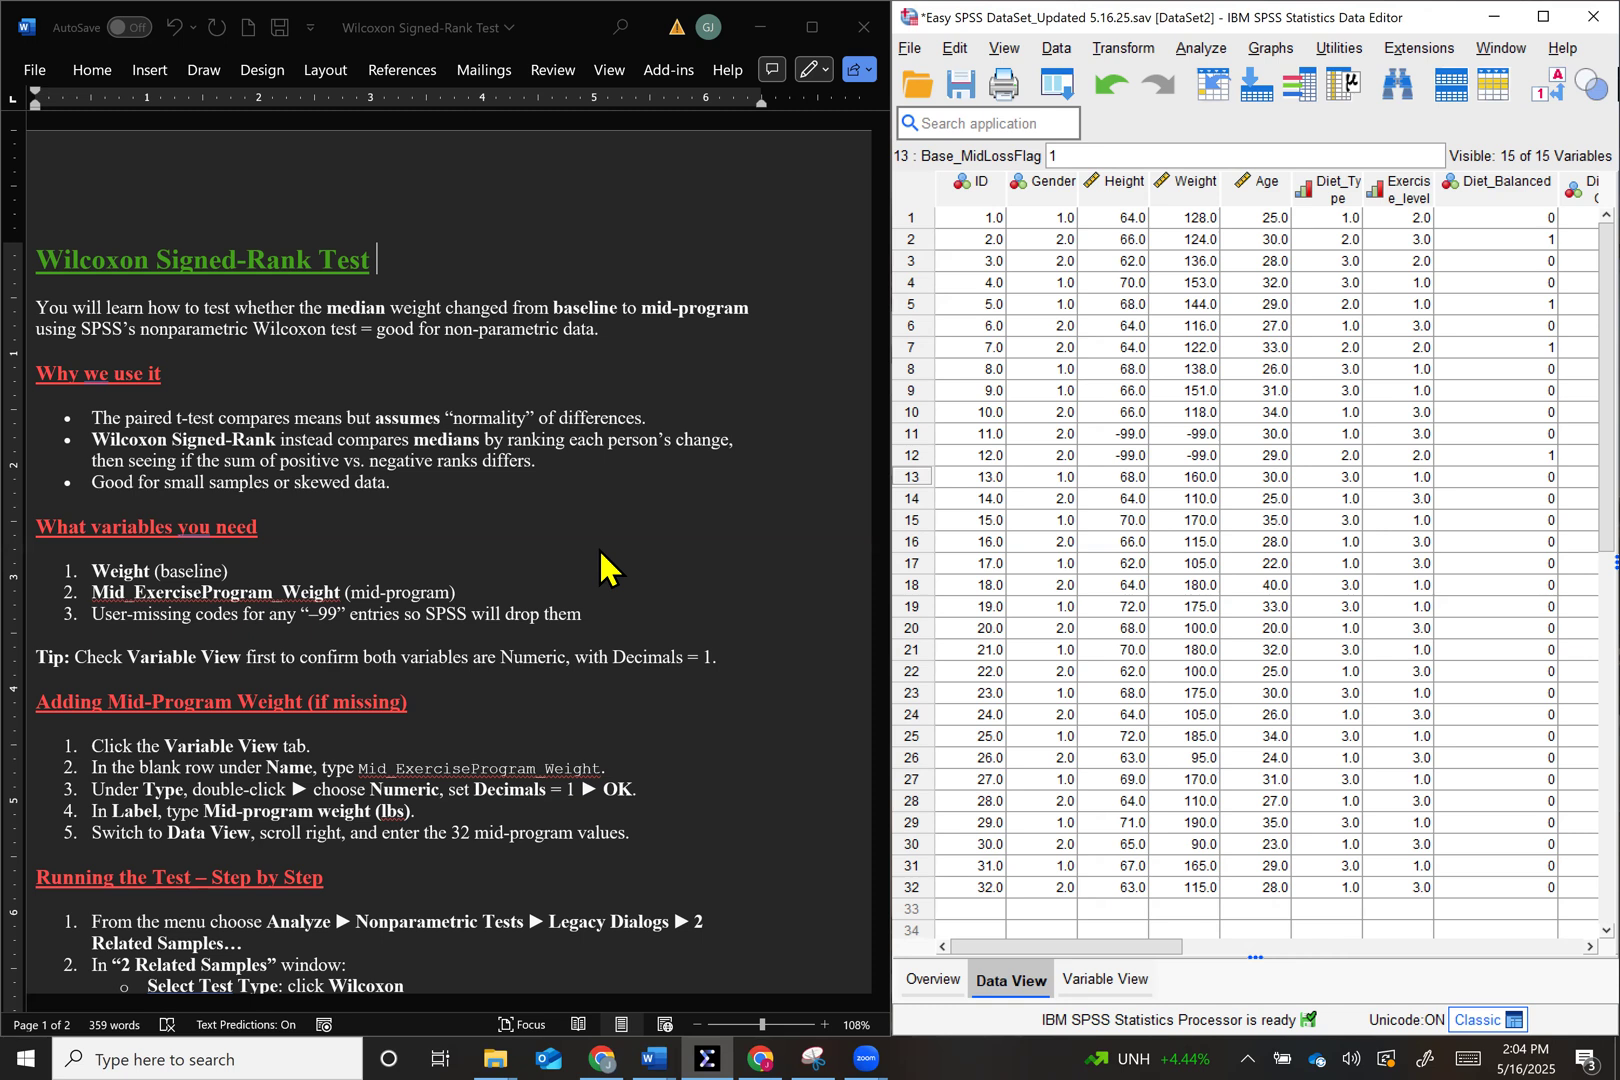
scroll(405, 648, "down", 1)
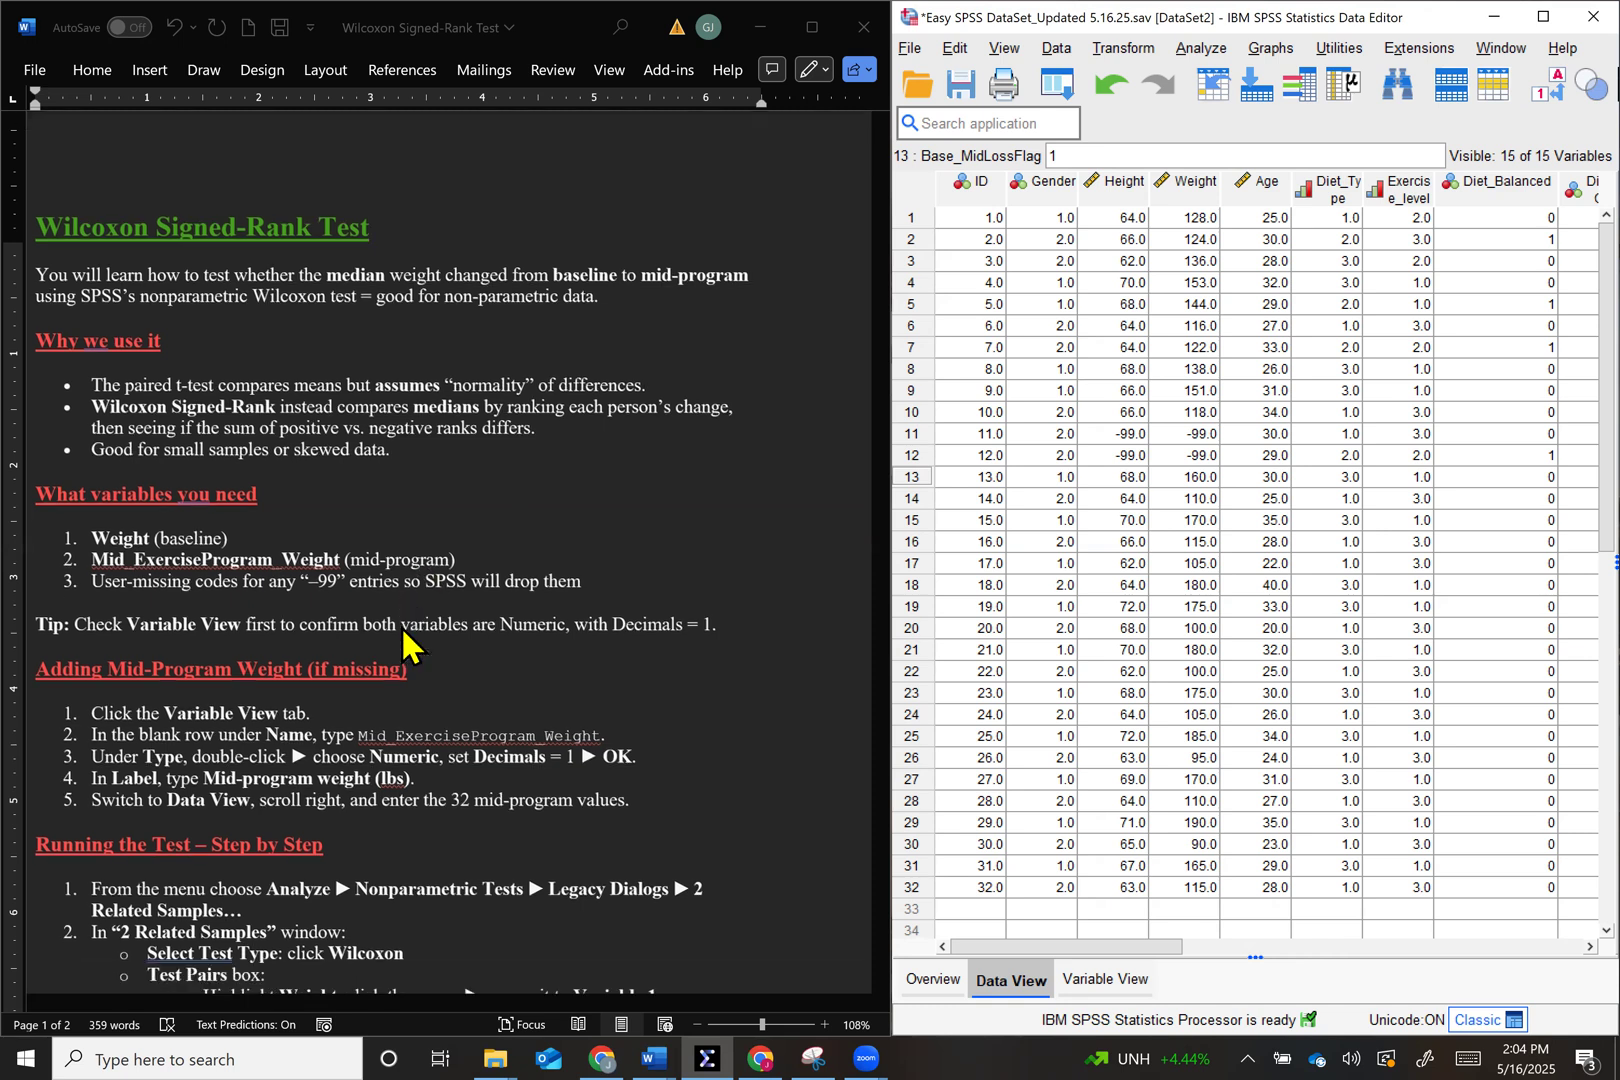
scroll(405, 648, "down", 1)
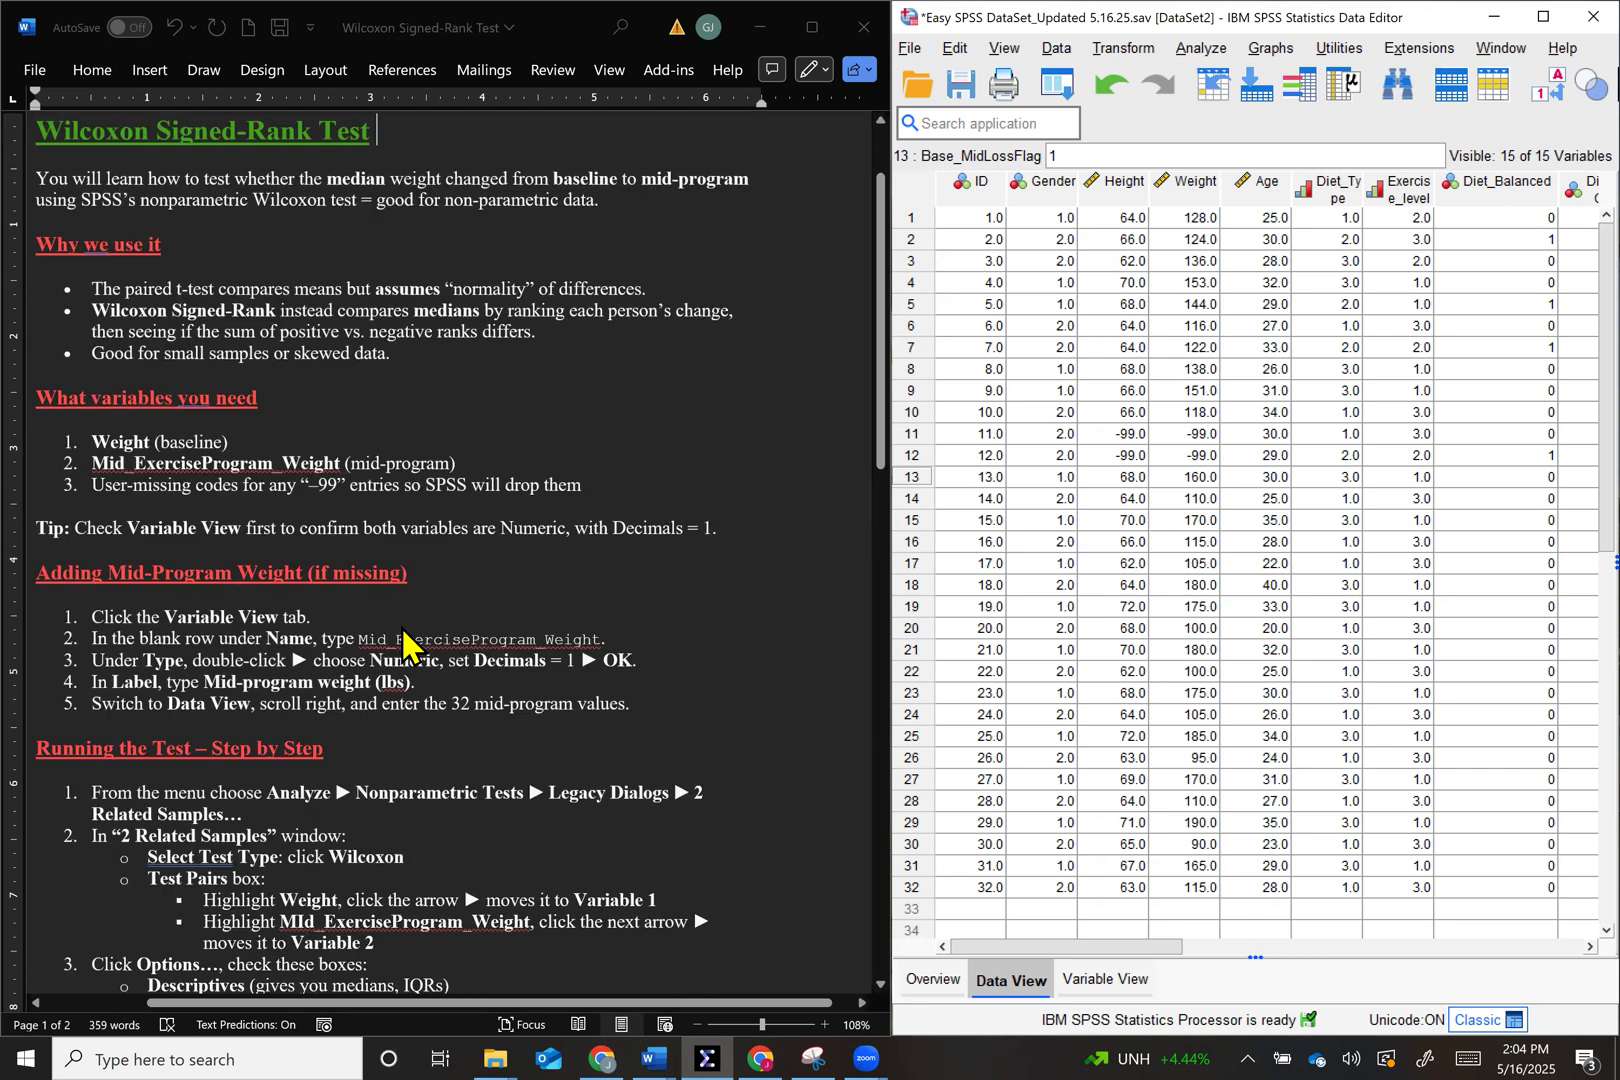
scroll(402, 640, "down", 2)
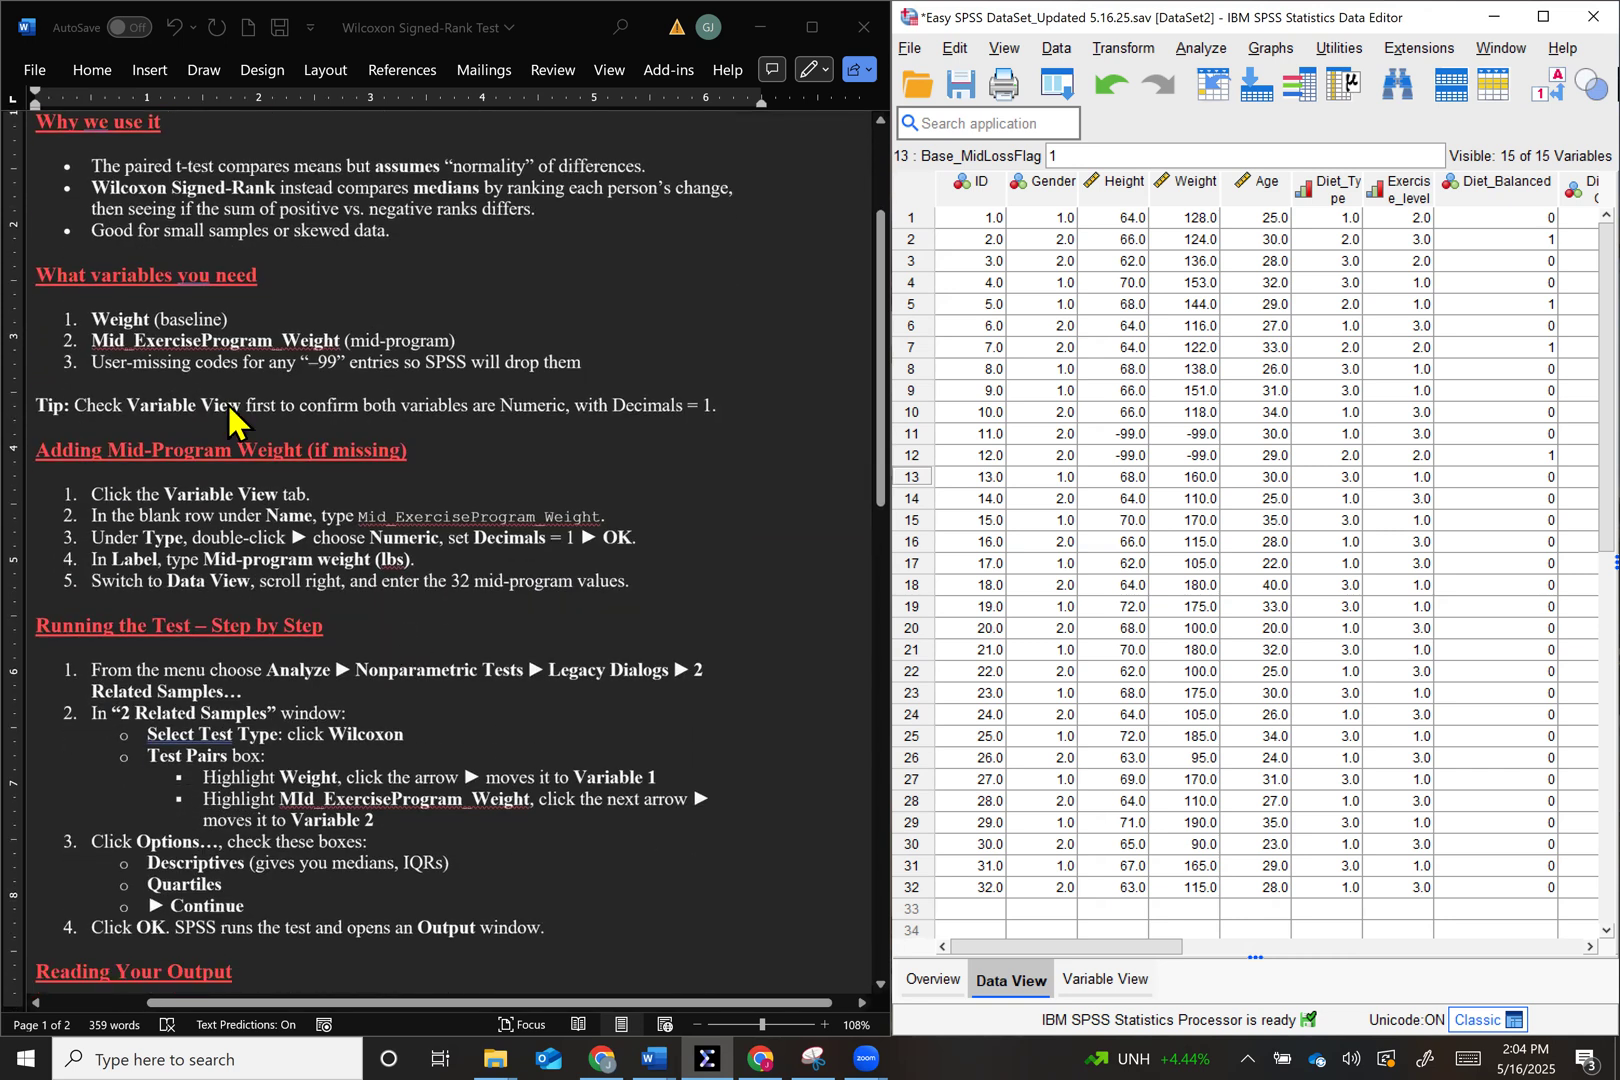
scroll(150, 315, "down", 1)
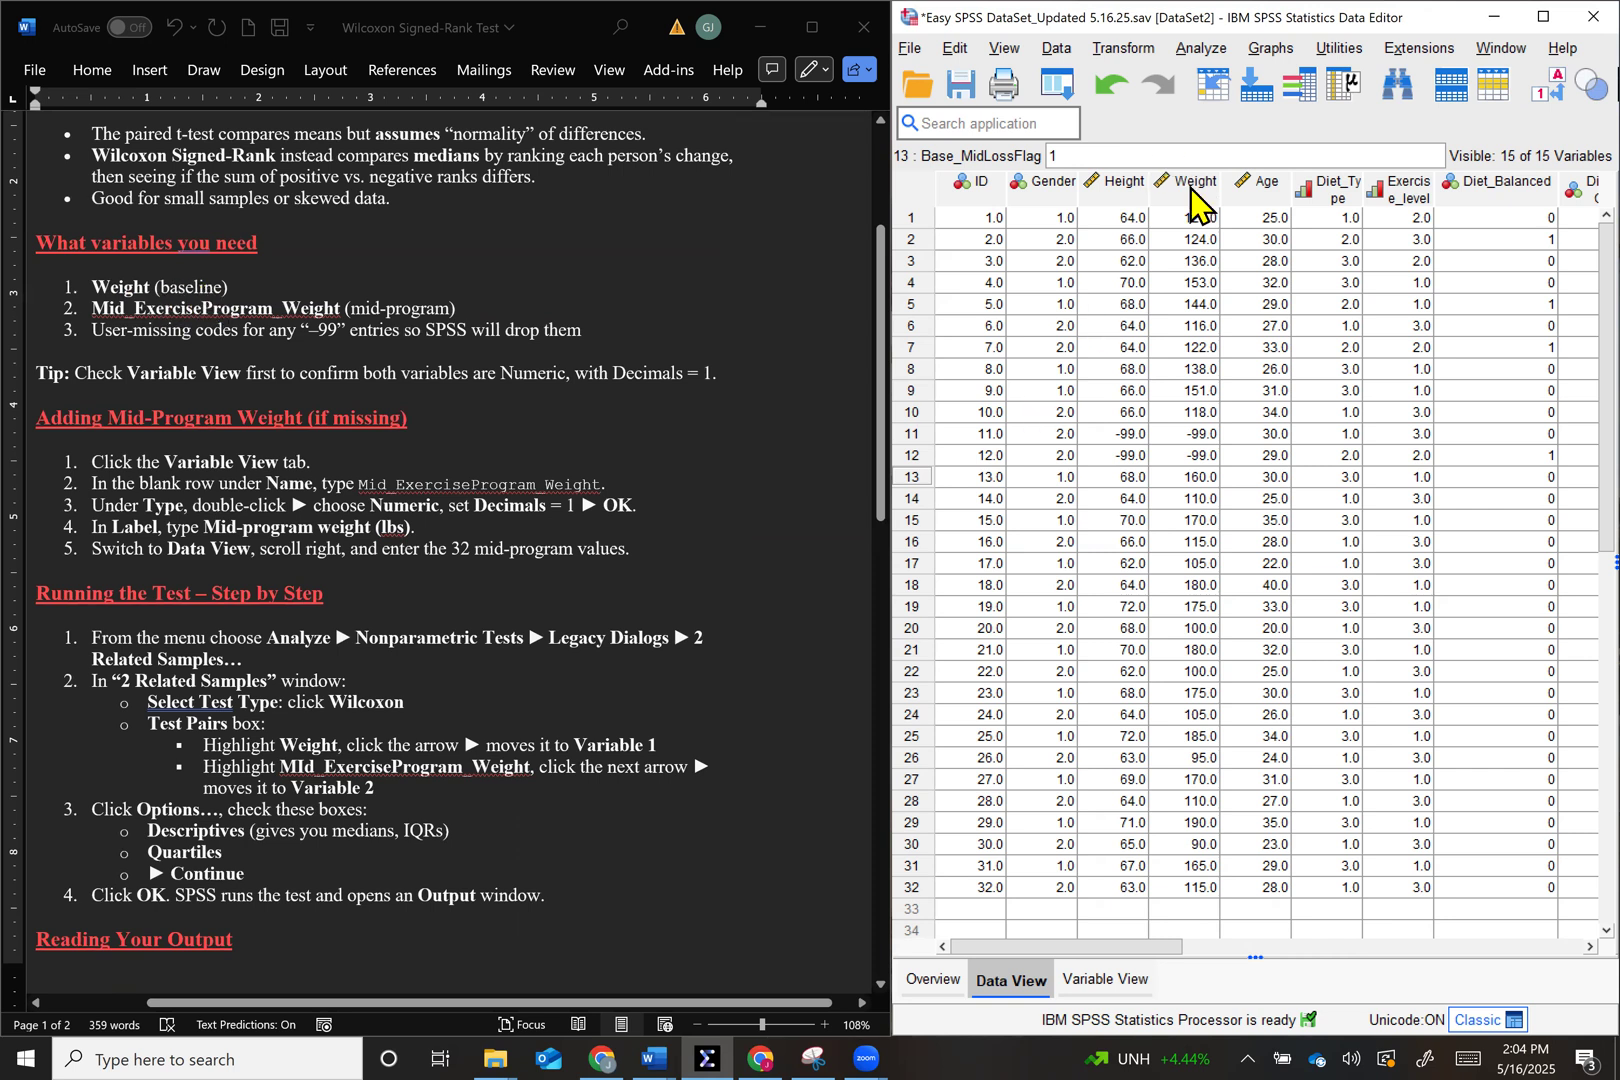
mouse_move(1190, 195)
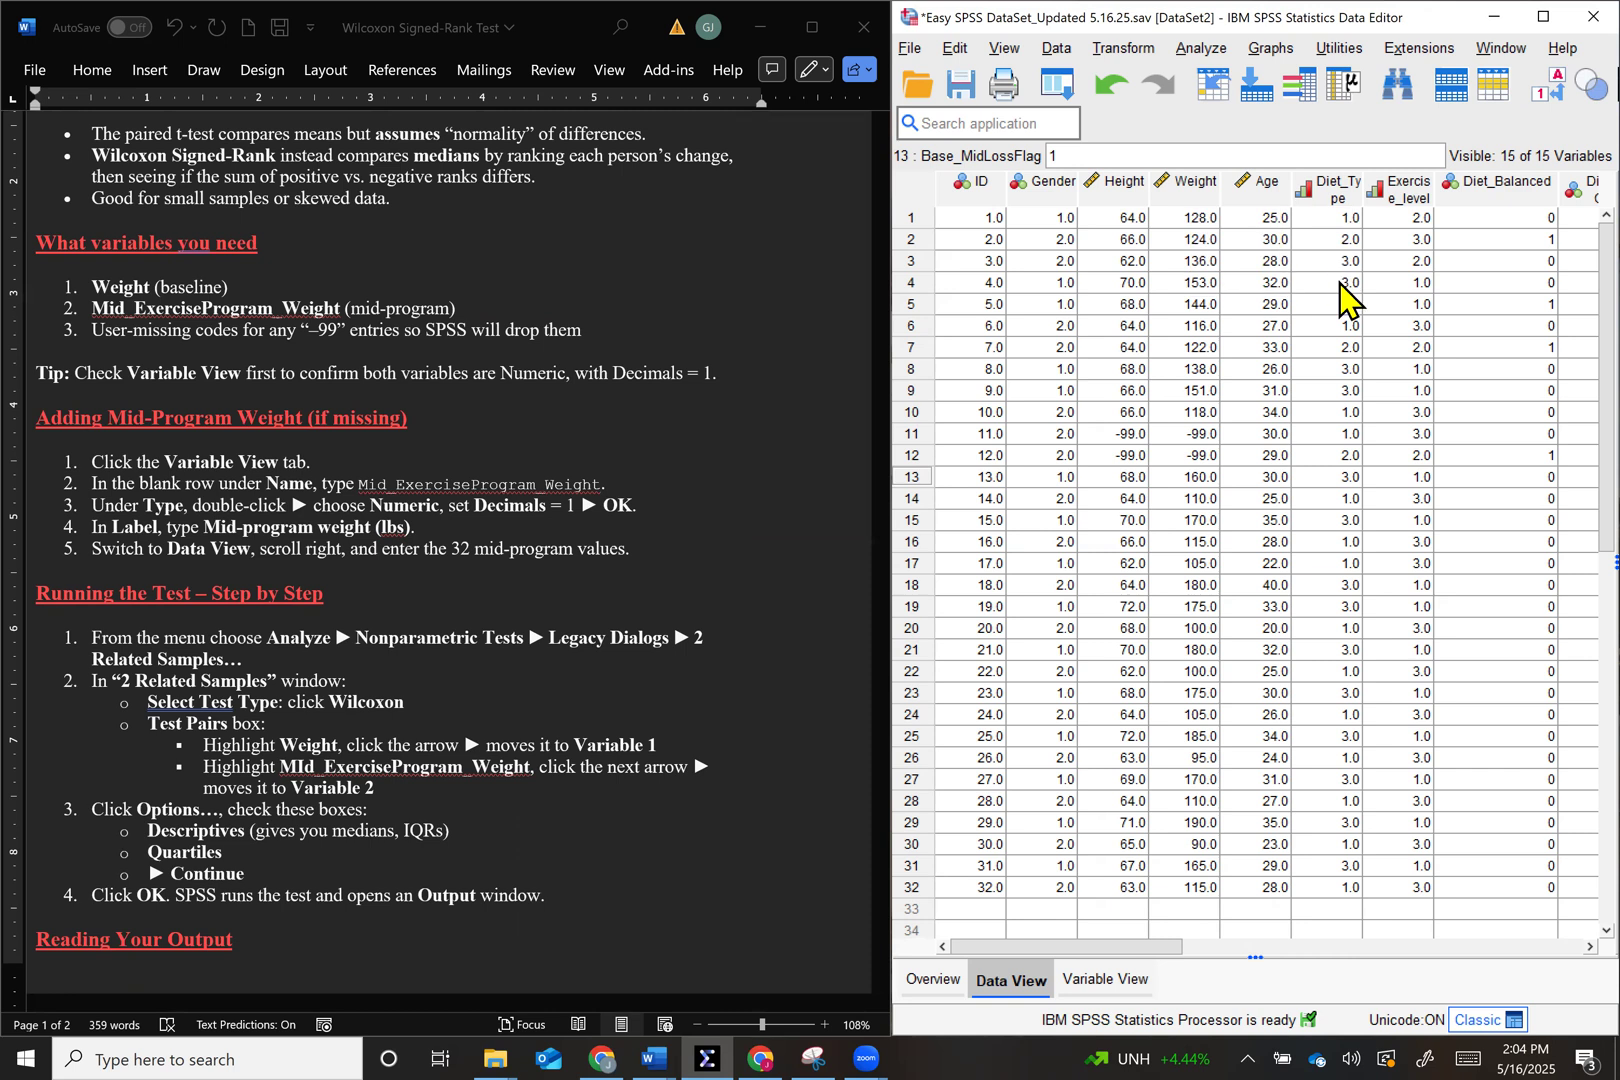
scroll(1347, 298, "right", 5)
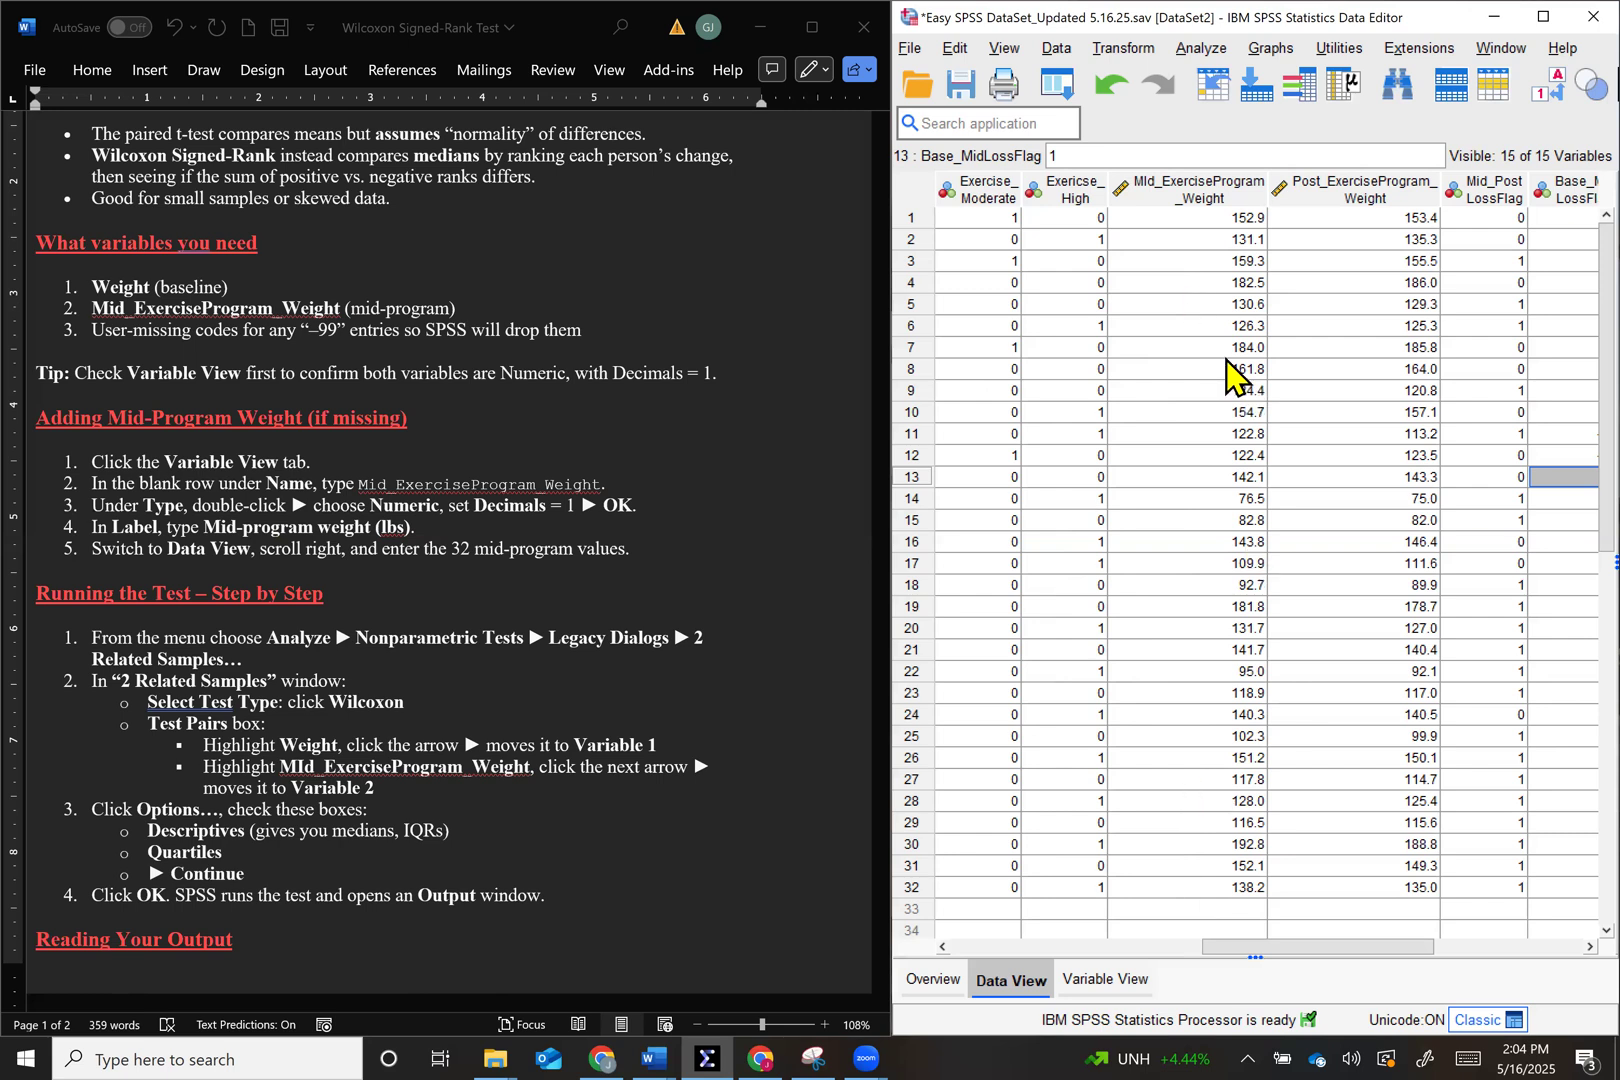
Examine the name and label of the mid-program weight variable in Variable View
left_click(1090, 985)
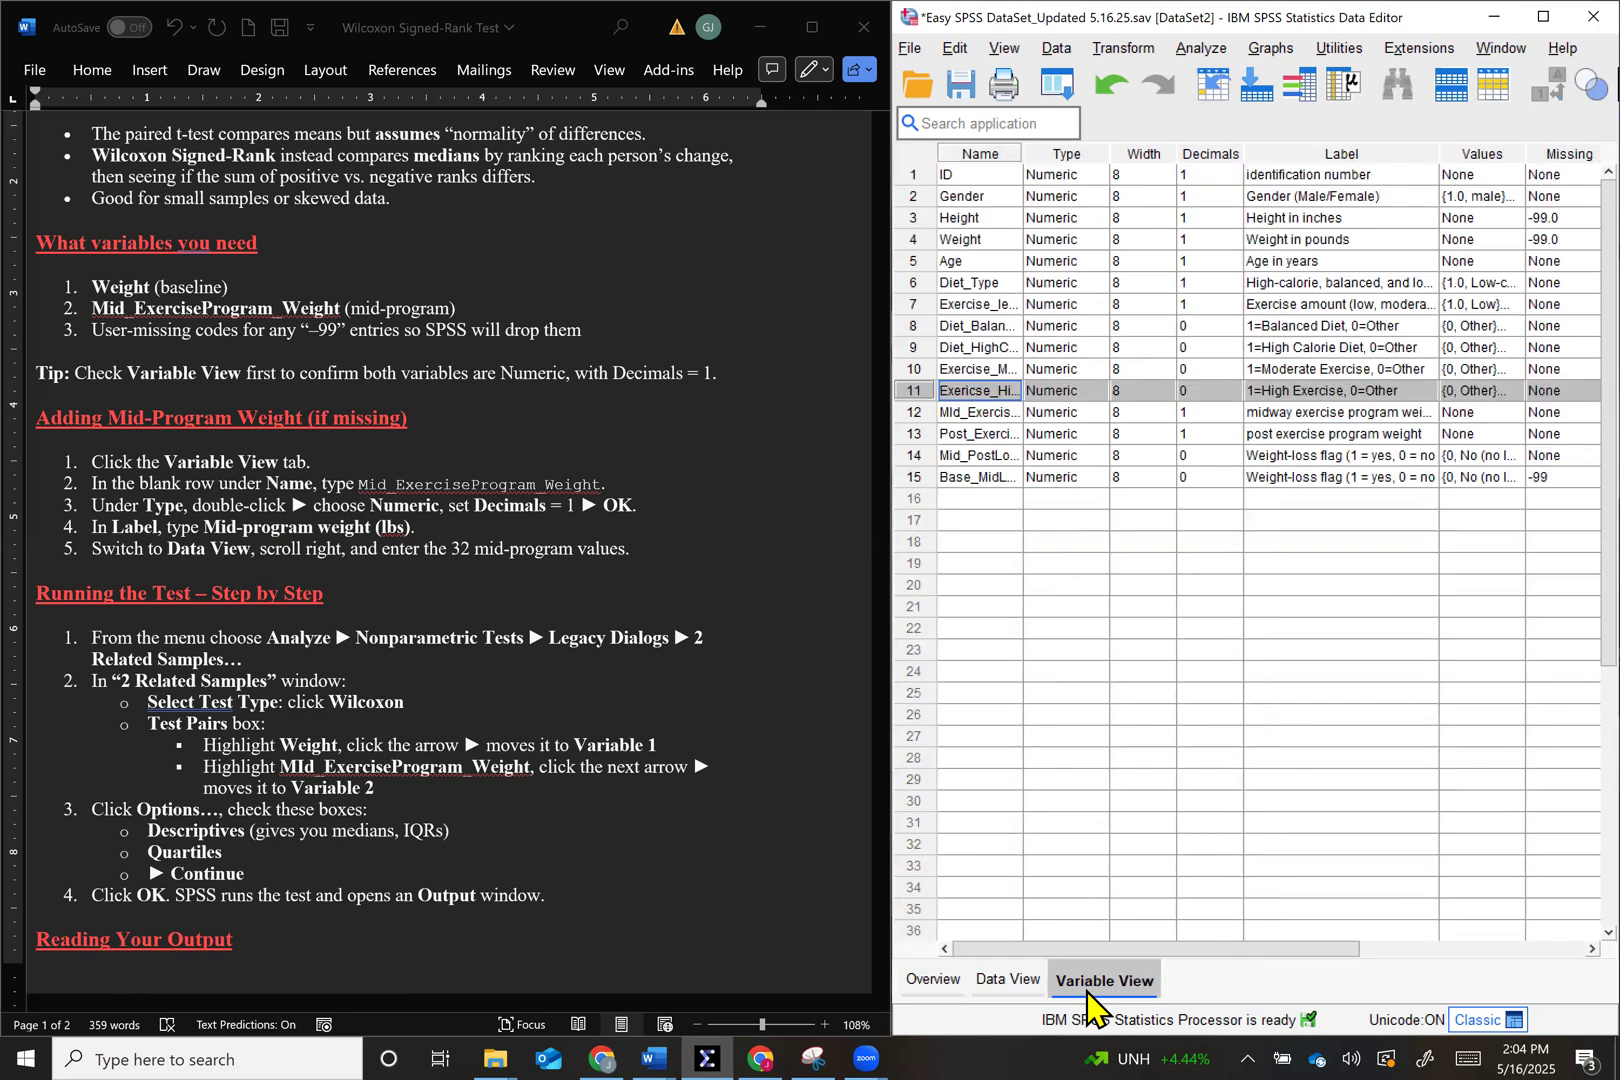
left_click(914, 412)
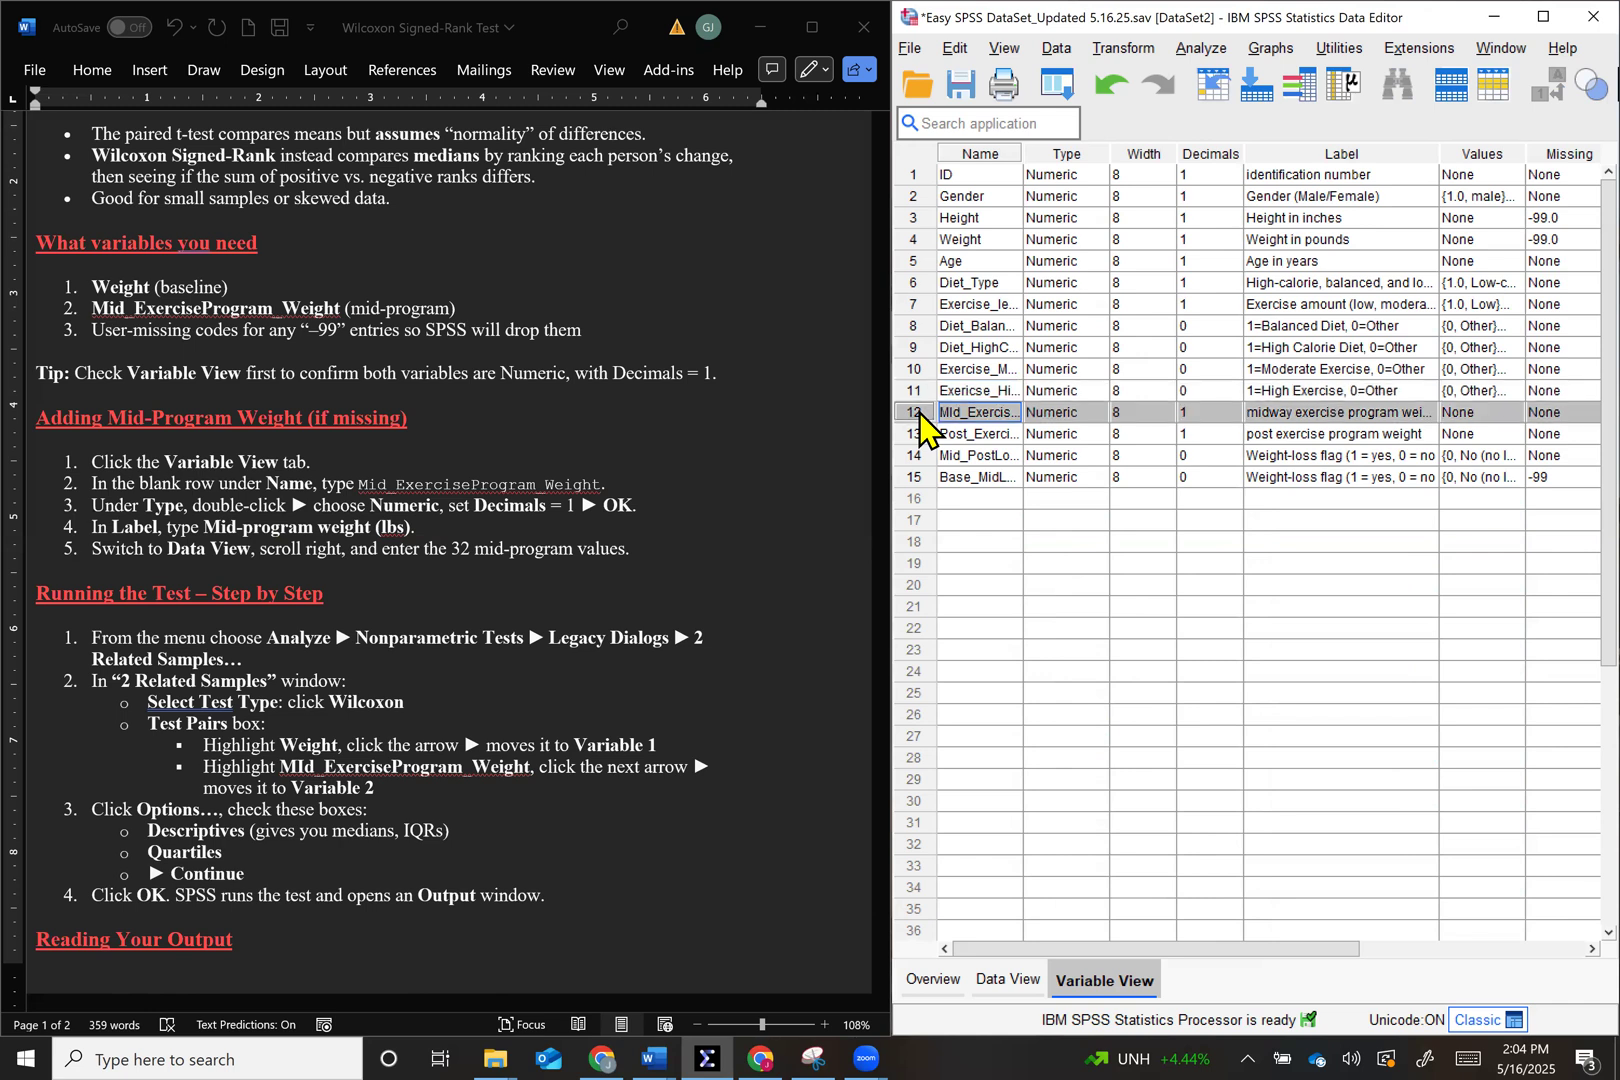
left_click(955, 414)
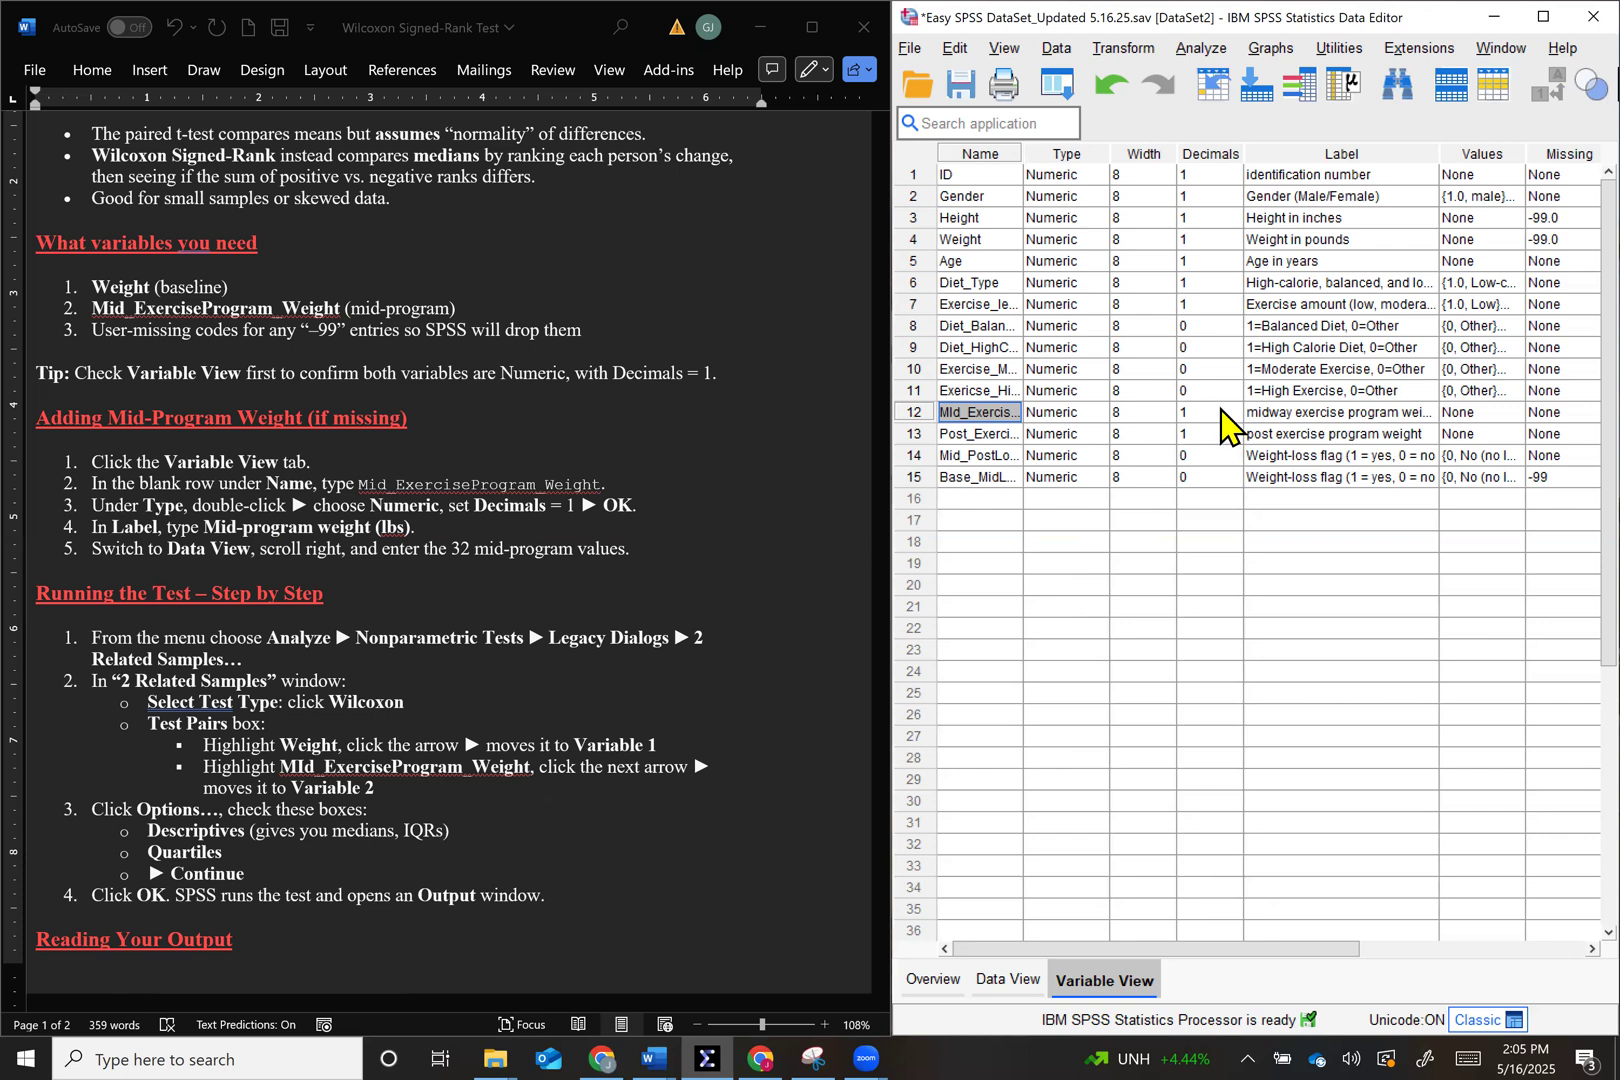
double_click(1284, 412)
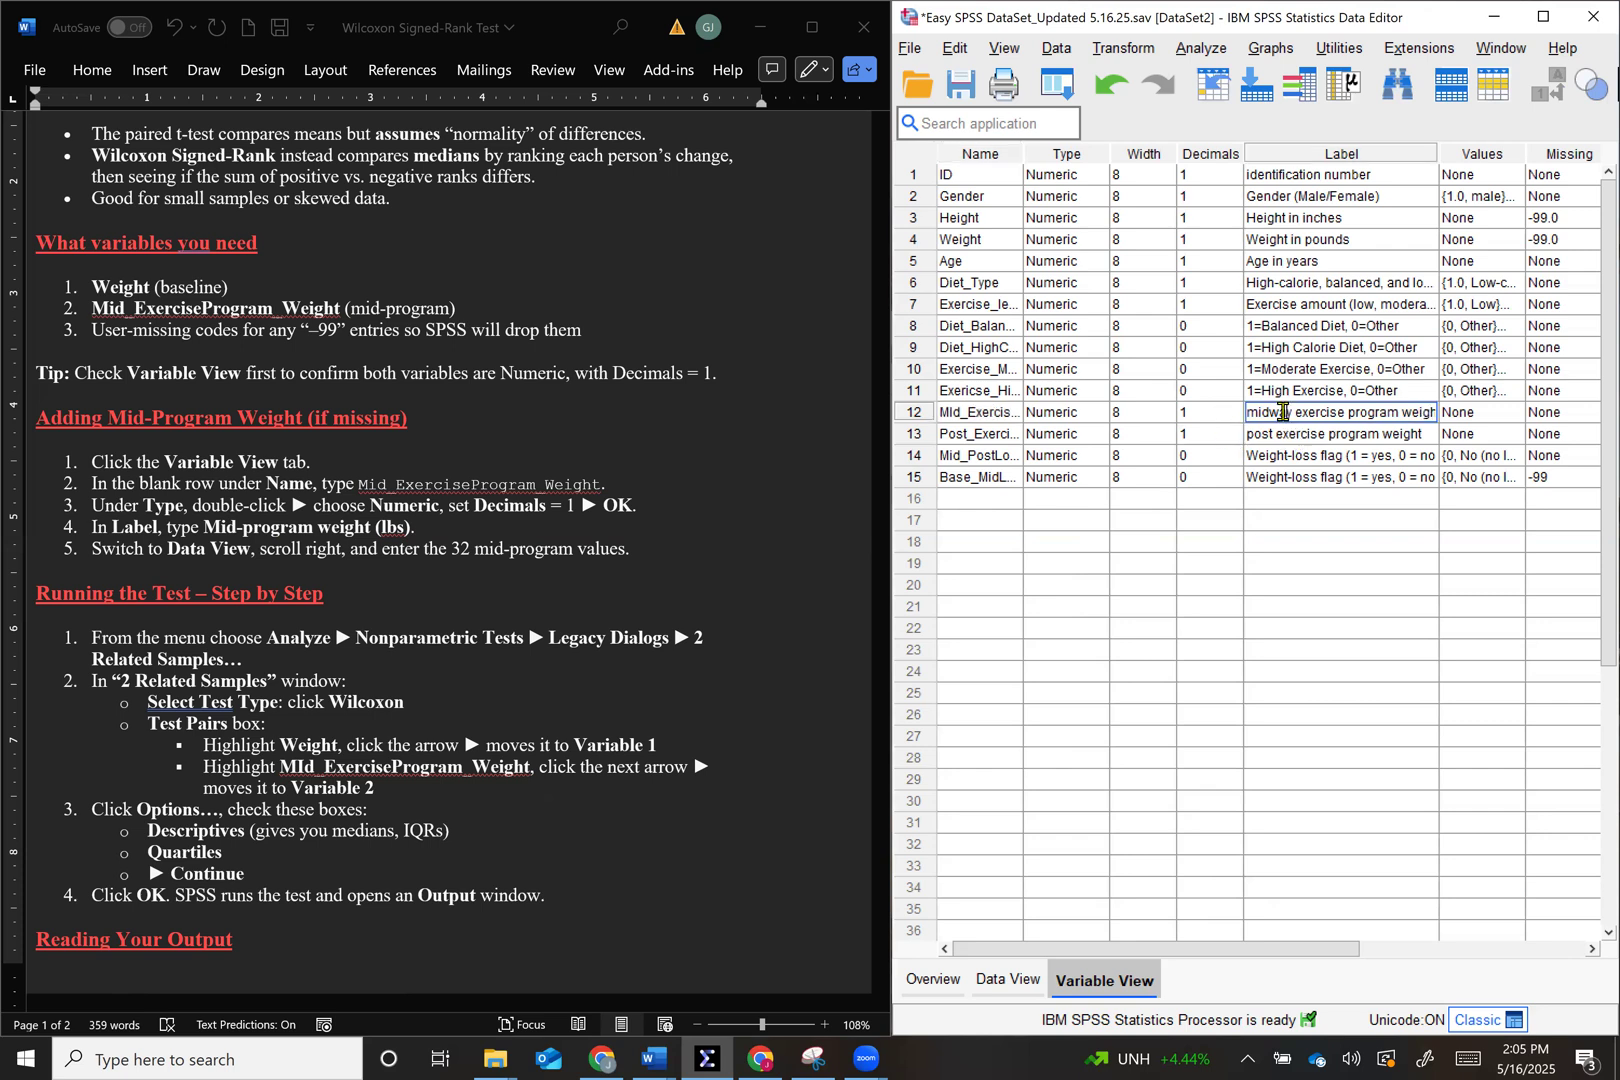
double_click(1286, 412)
double_click(1322, 412)
left_click(1369, 418)
double_click(1369, 418)
double_click(1419, 418)
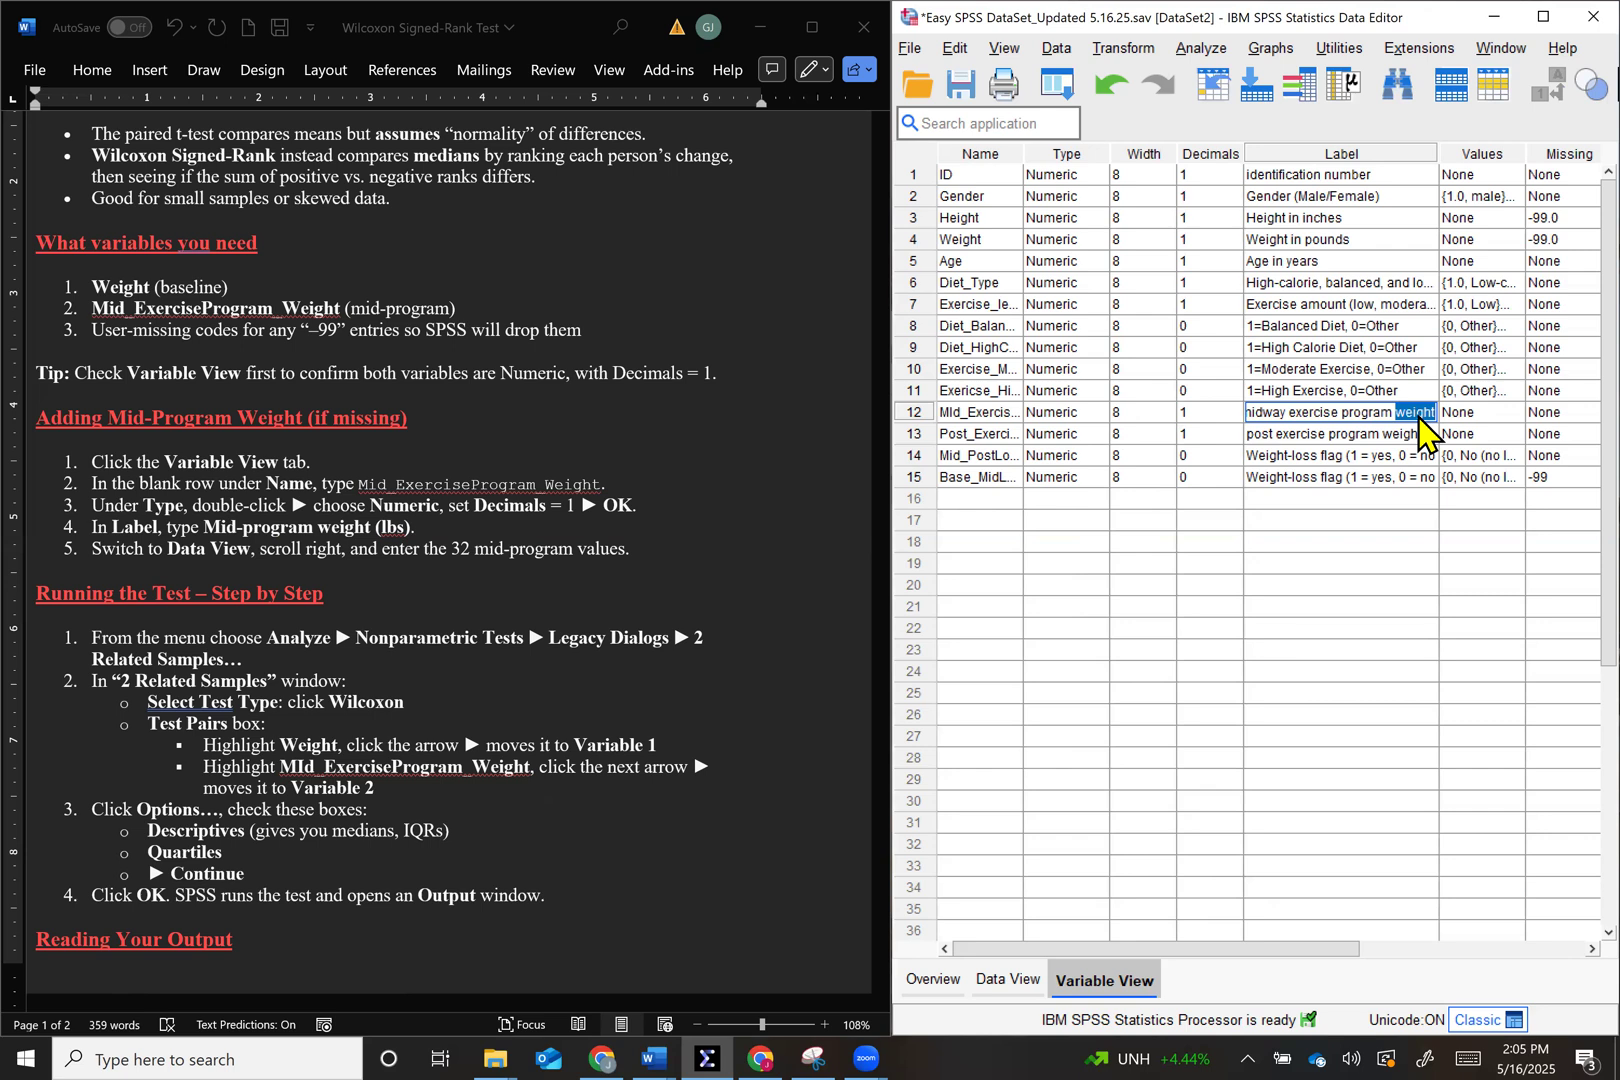
left_click(1419, 418)
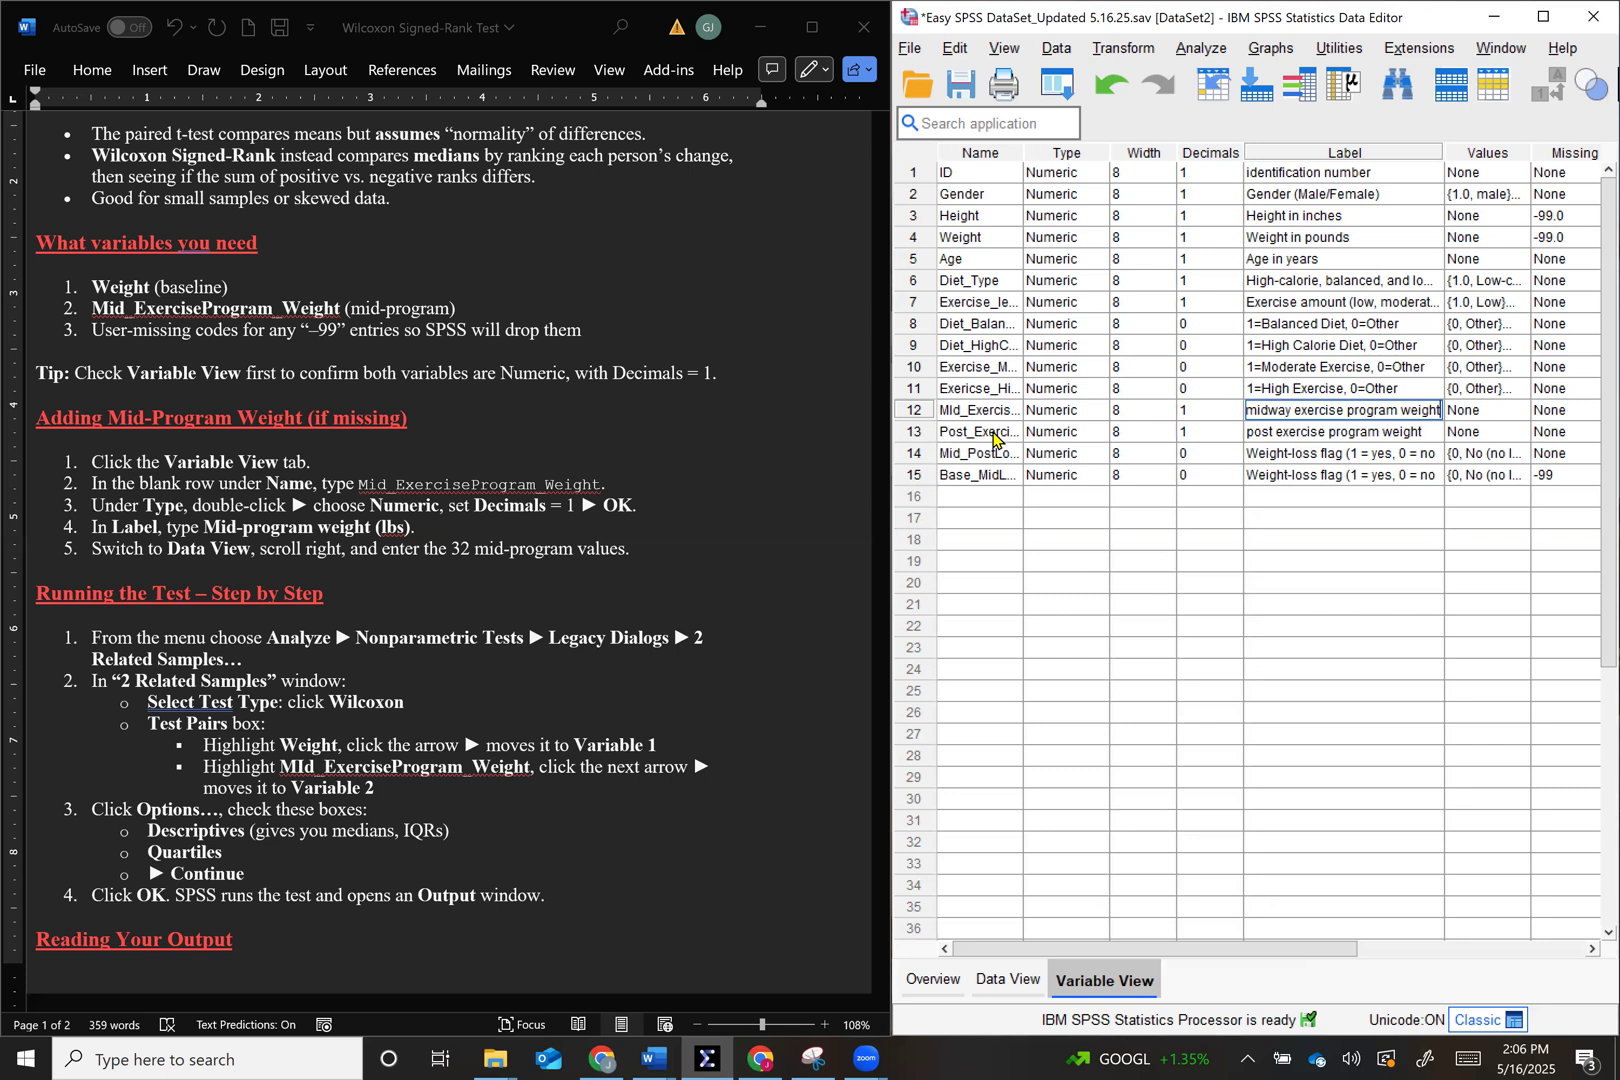
Check the mid-program weight variable's values and measurement level, and select its column in Data View
scroll(1538, 483, "right", 3)
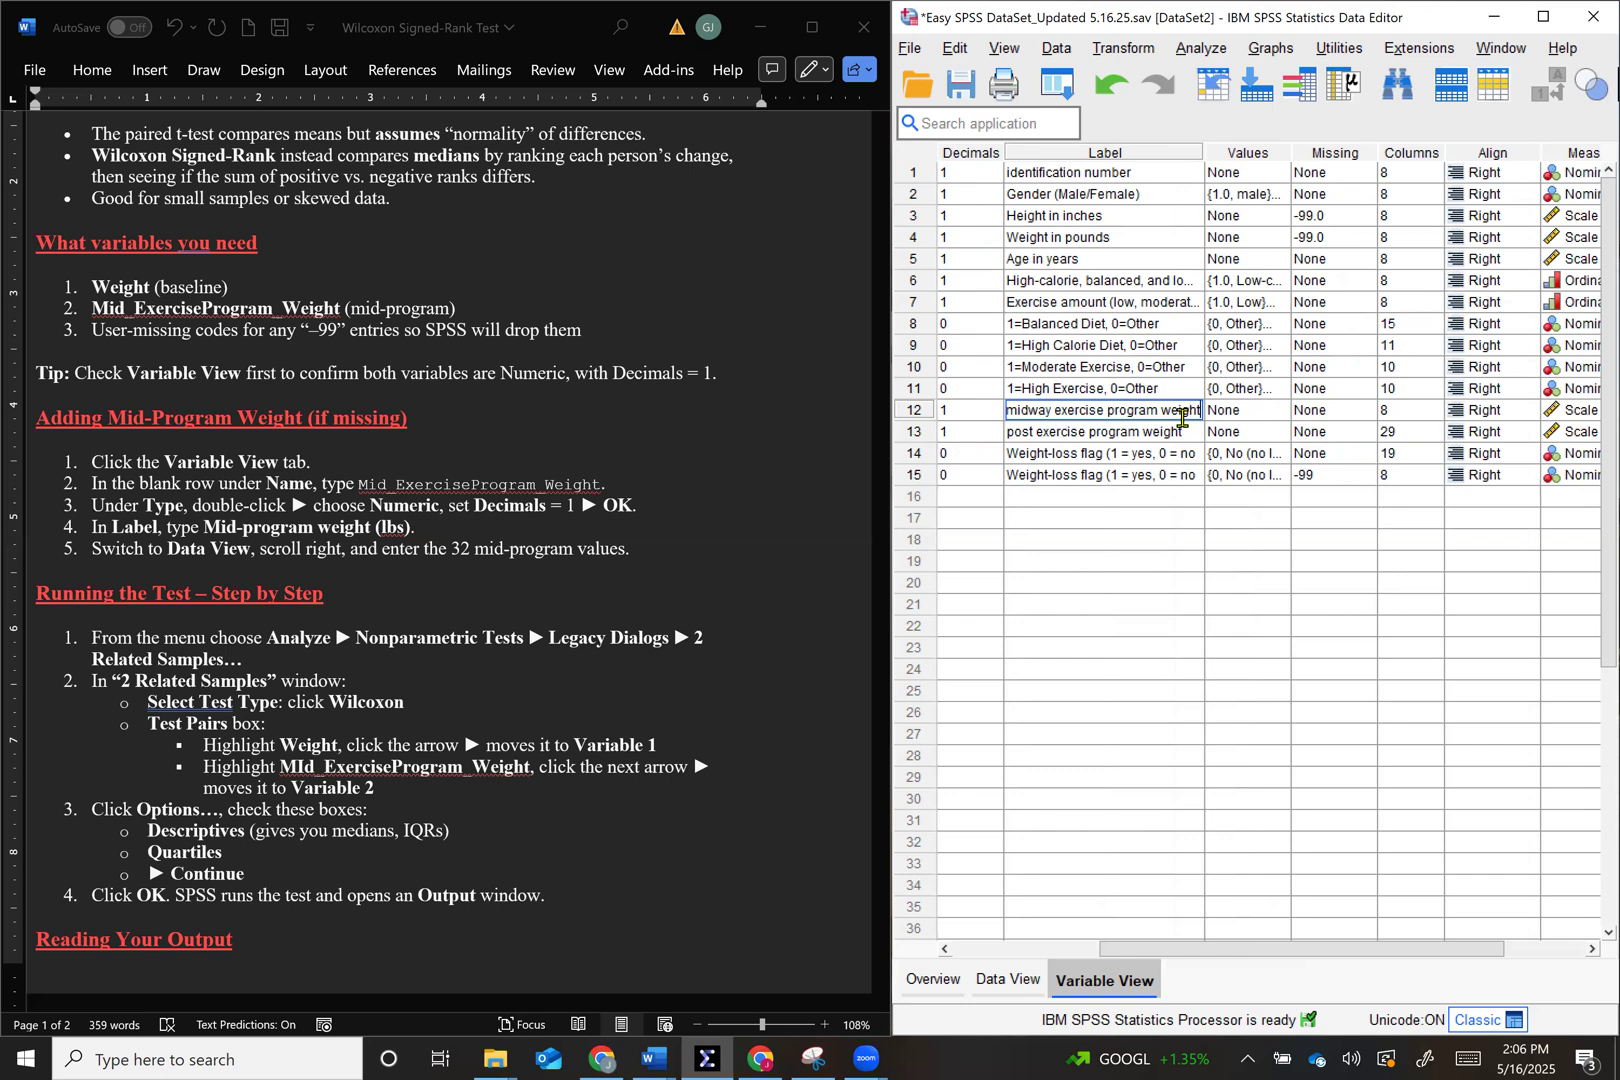
left_click(1237, 411)
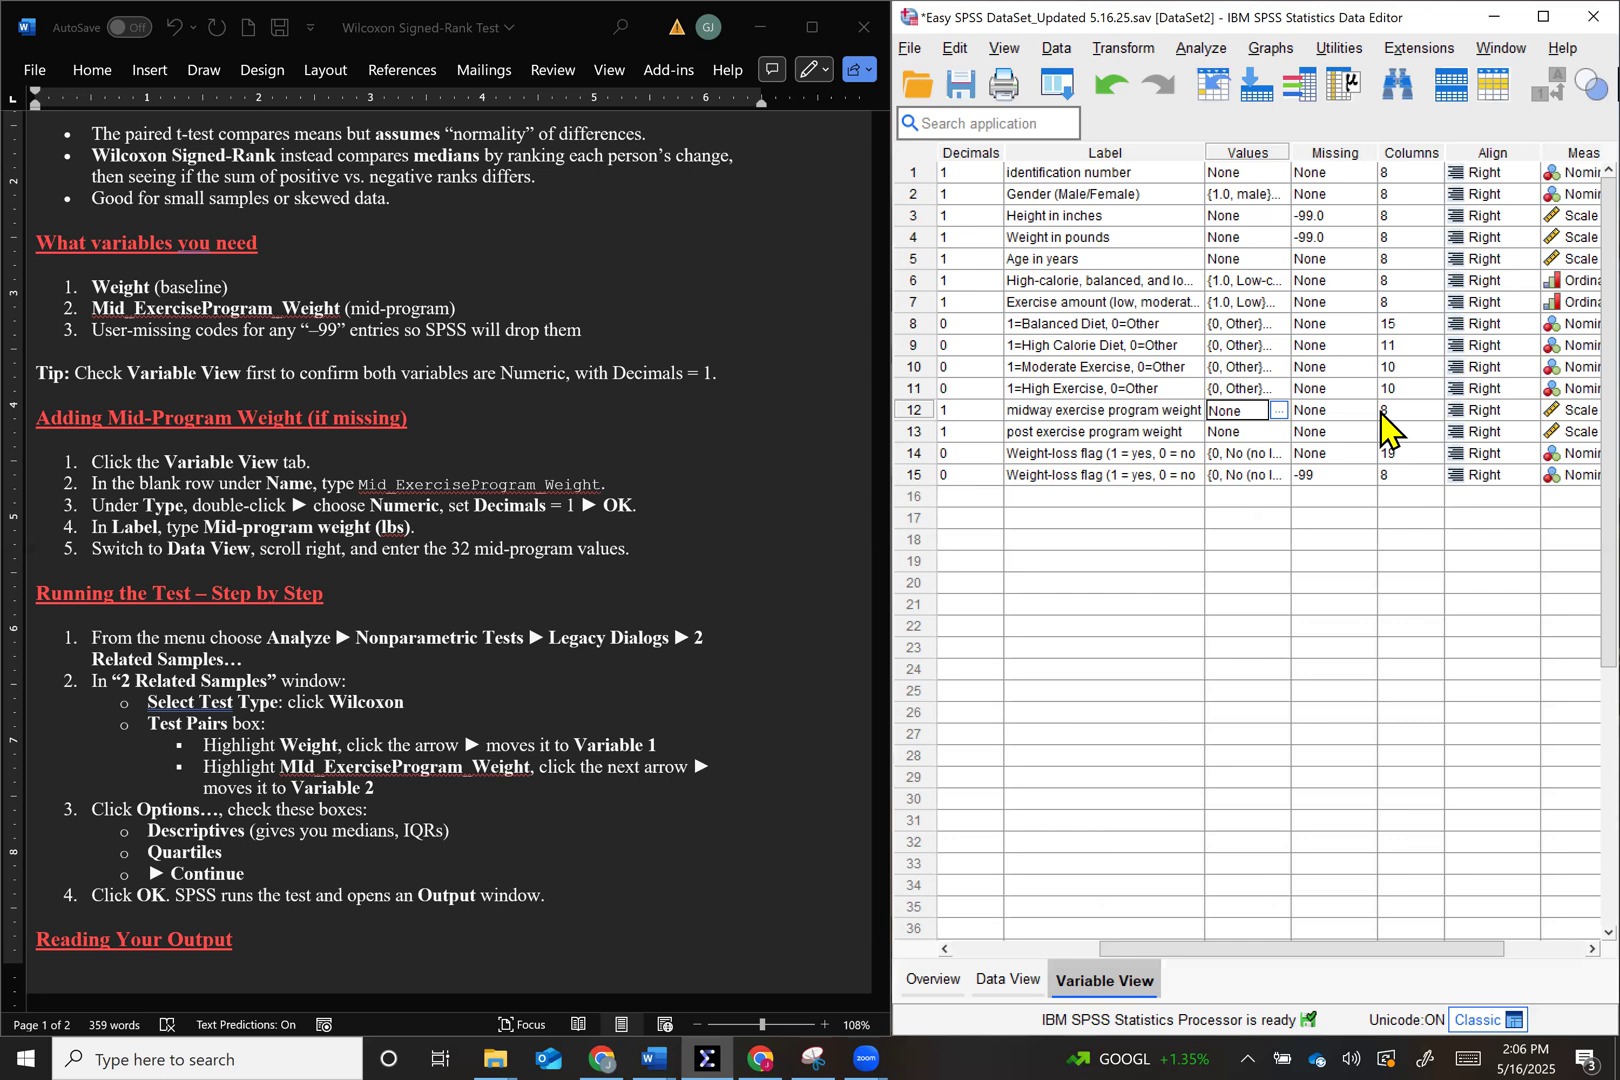
scroll(1410, 430, "left", 3)
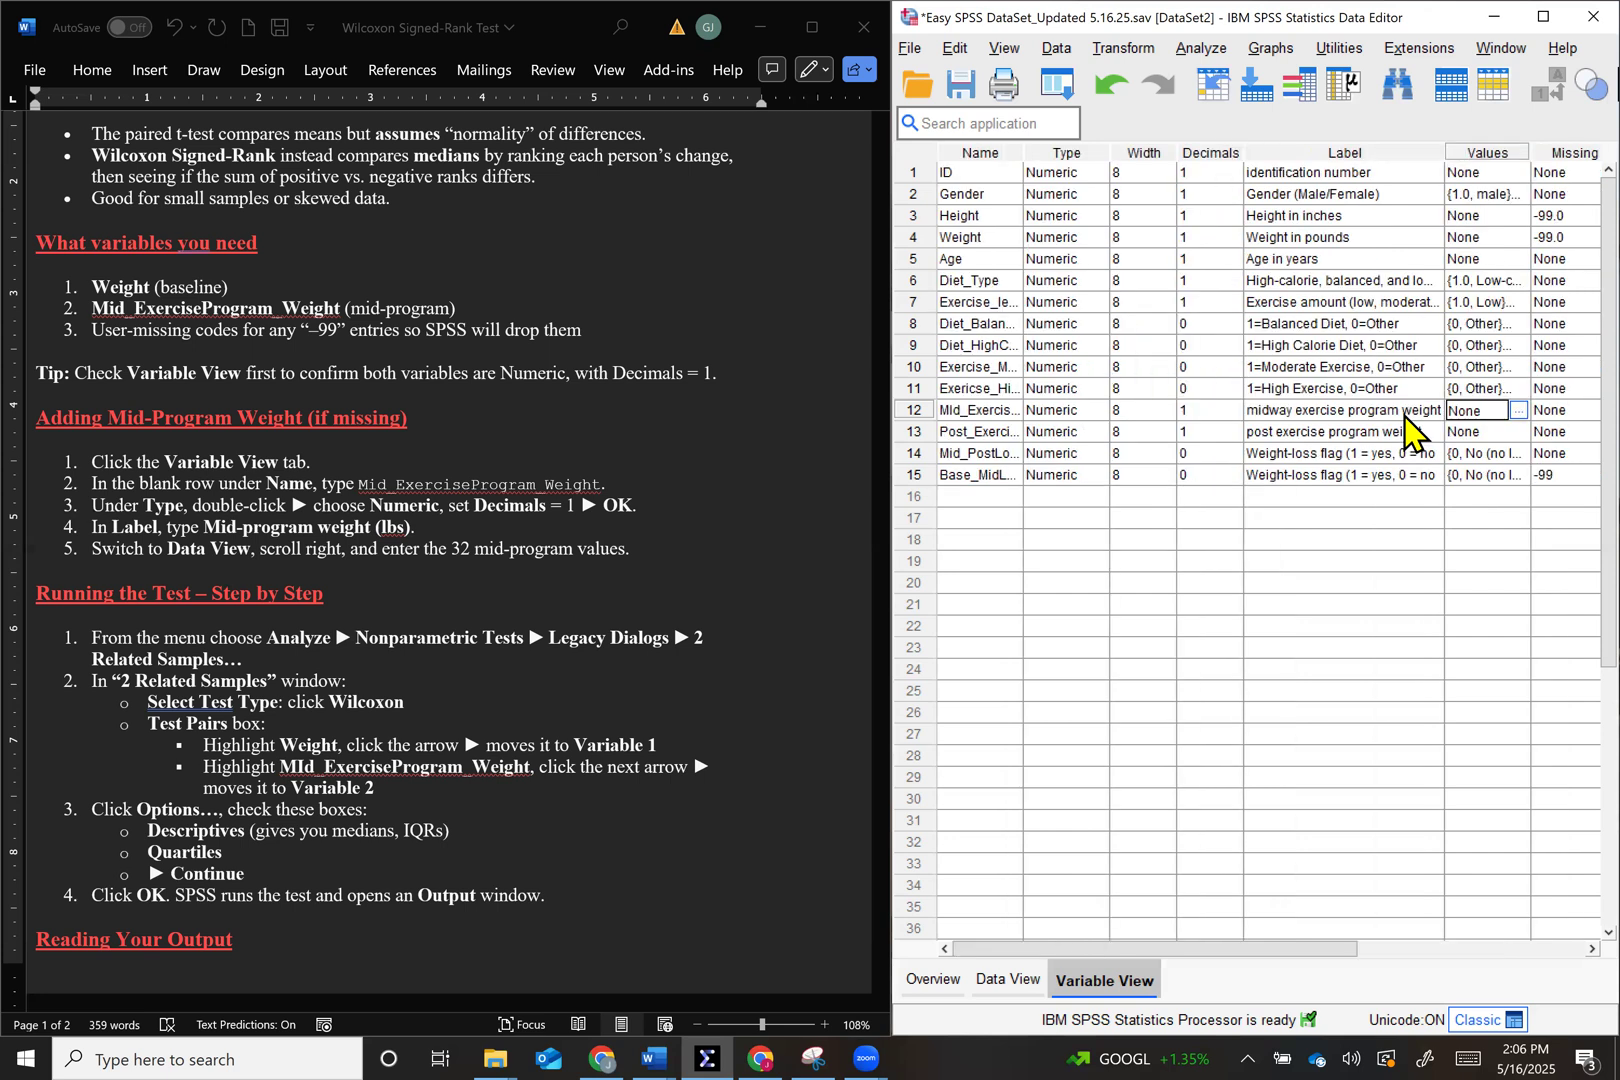
scroll(1405, 420, "right", 3)
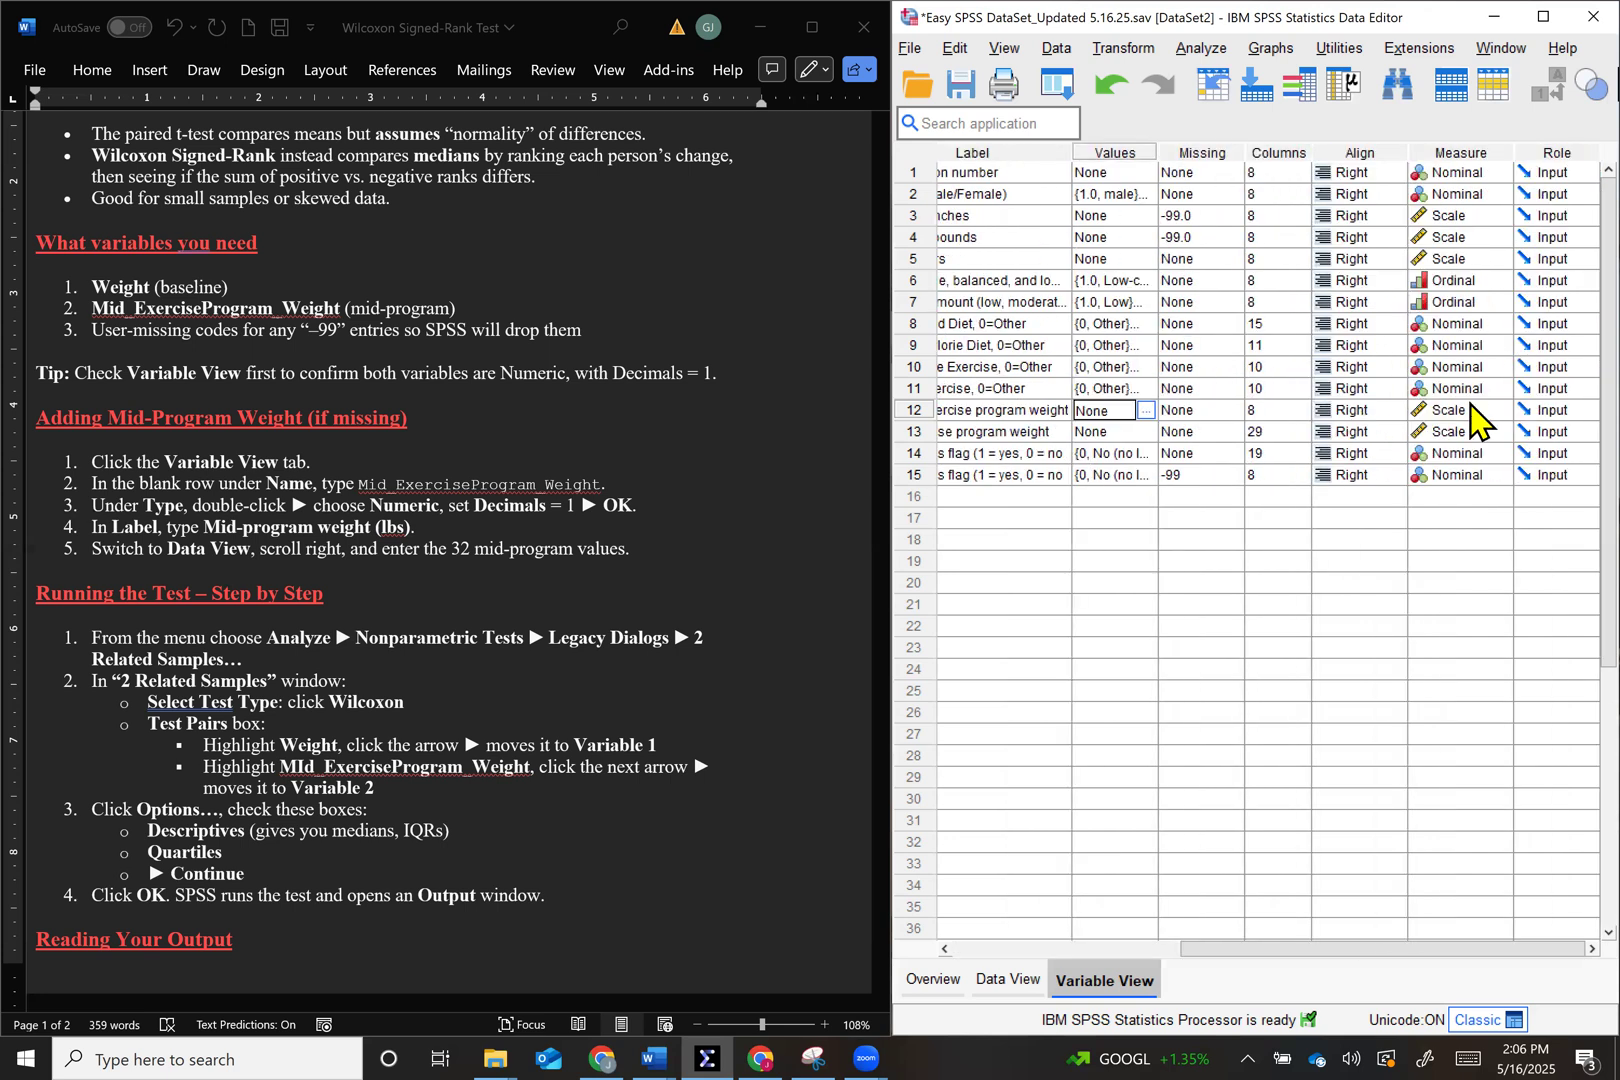
scroll(1470, 430, "left", 3)
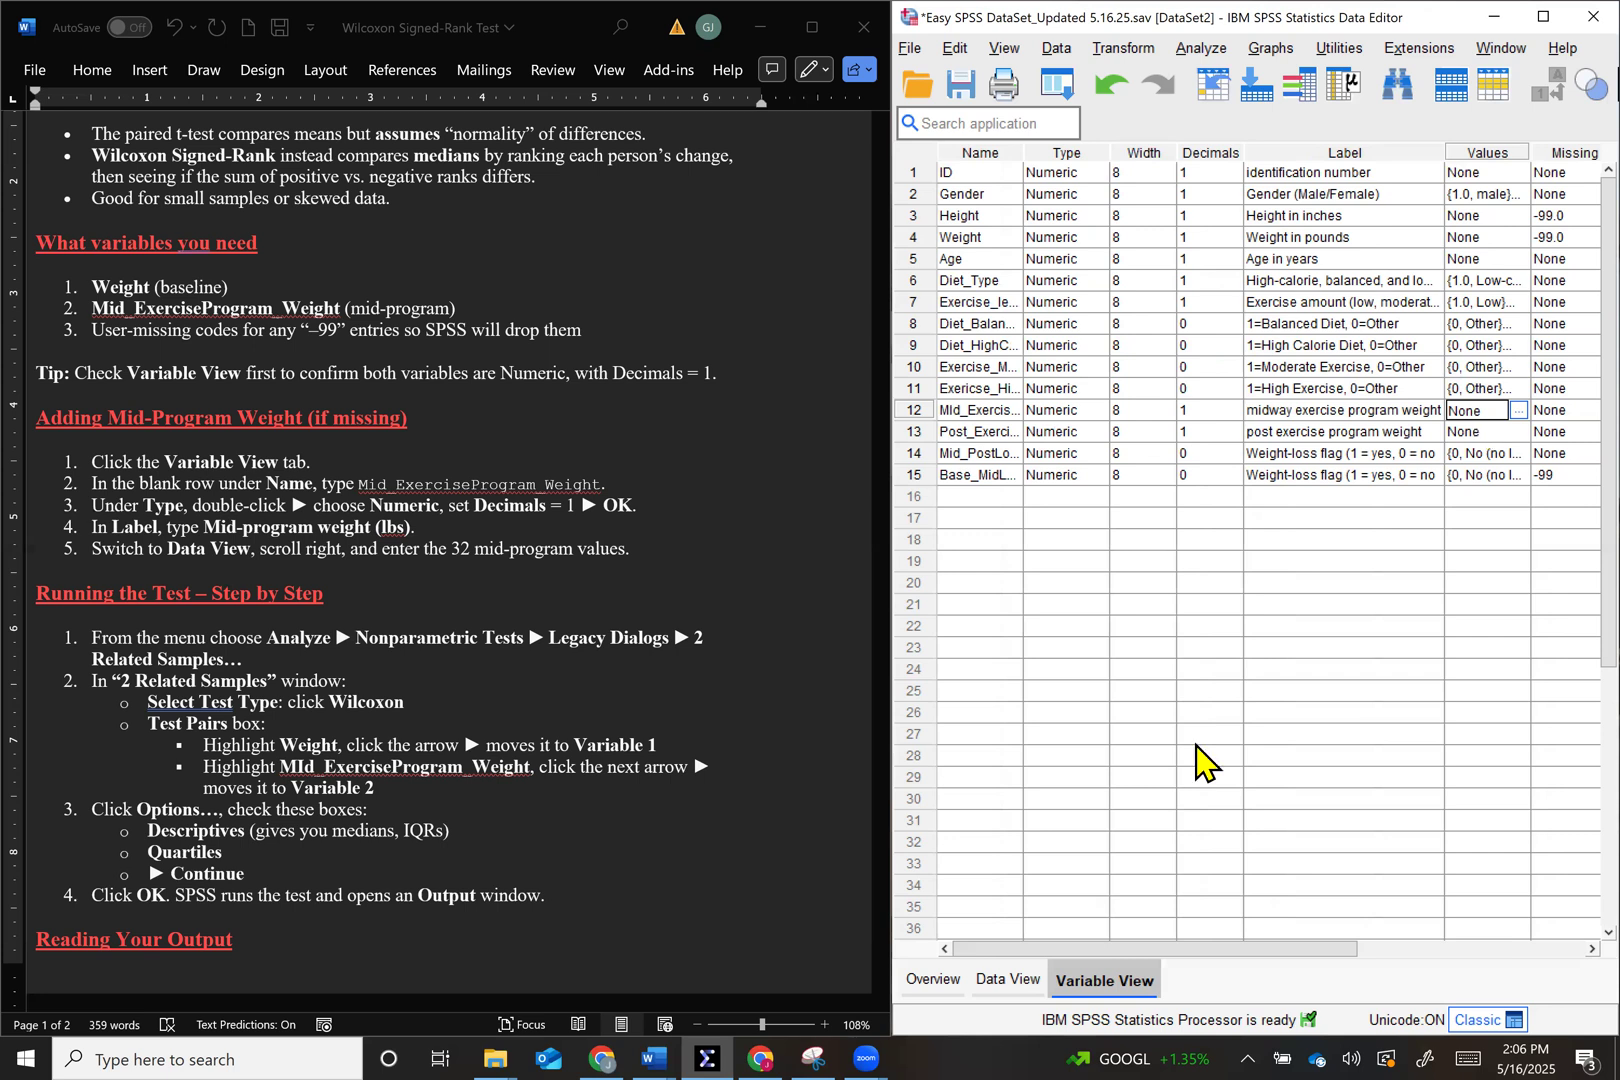
left_click(1010, 978)
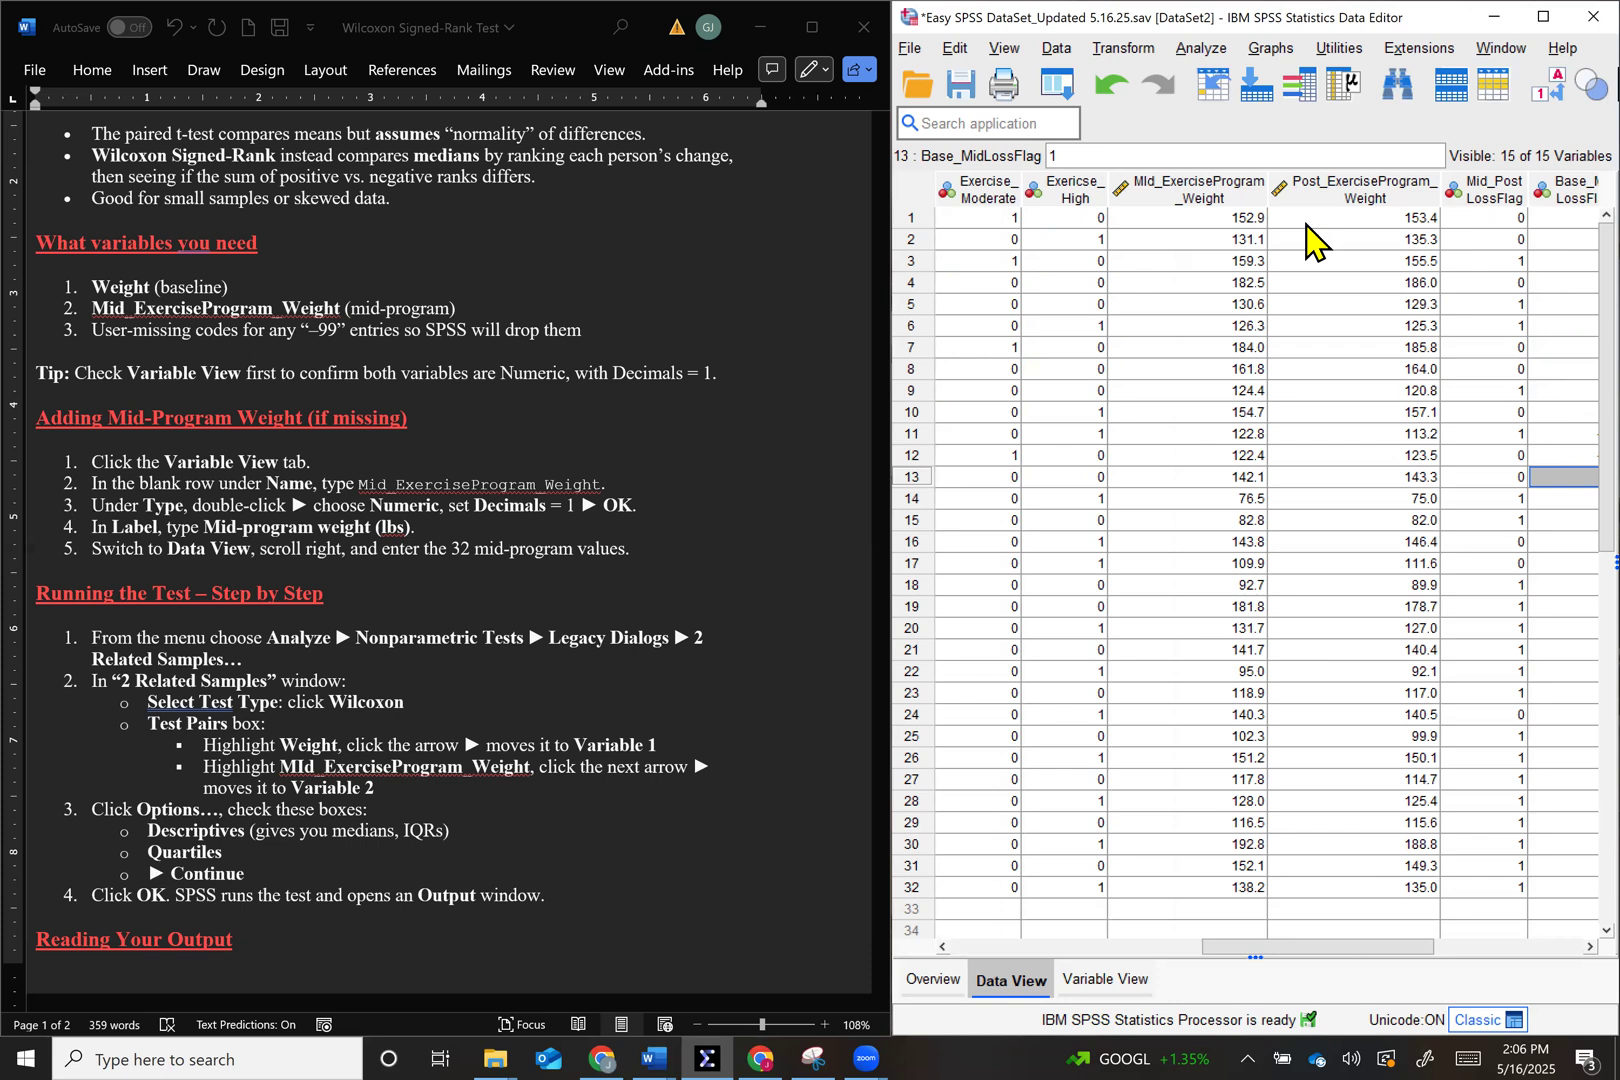
left_click(1165, 205)
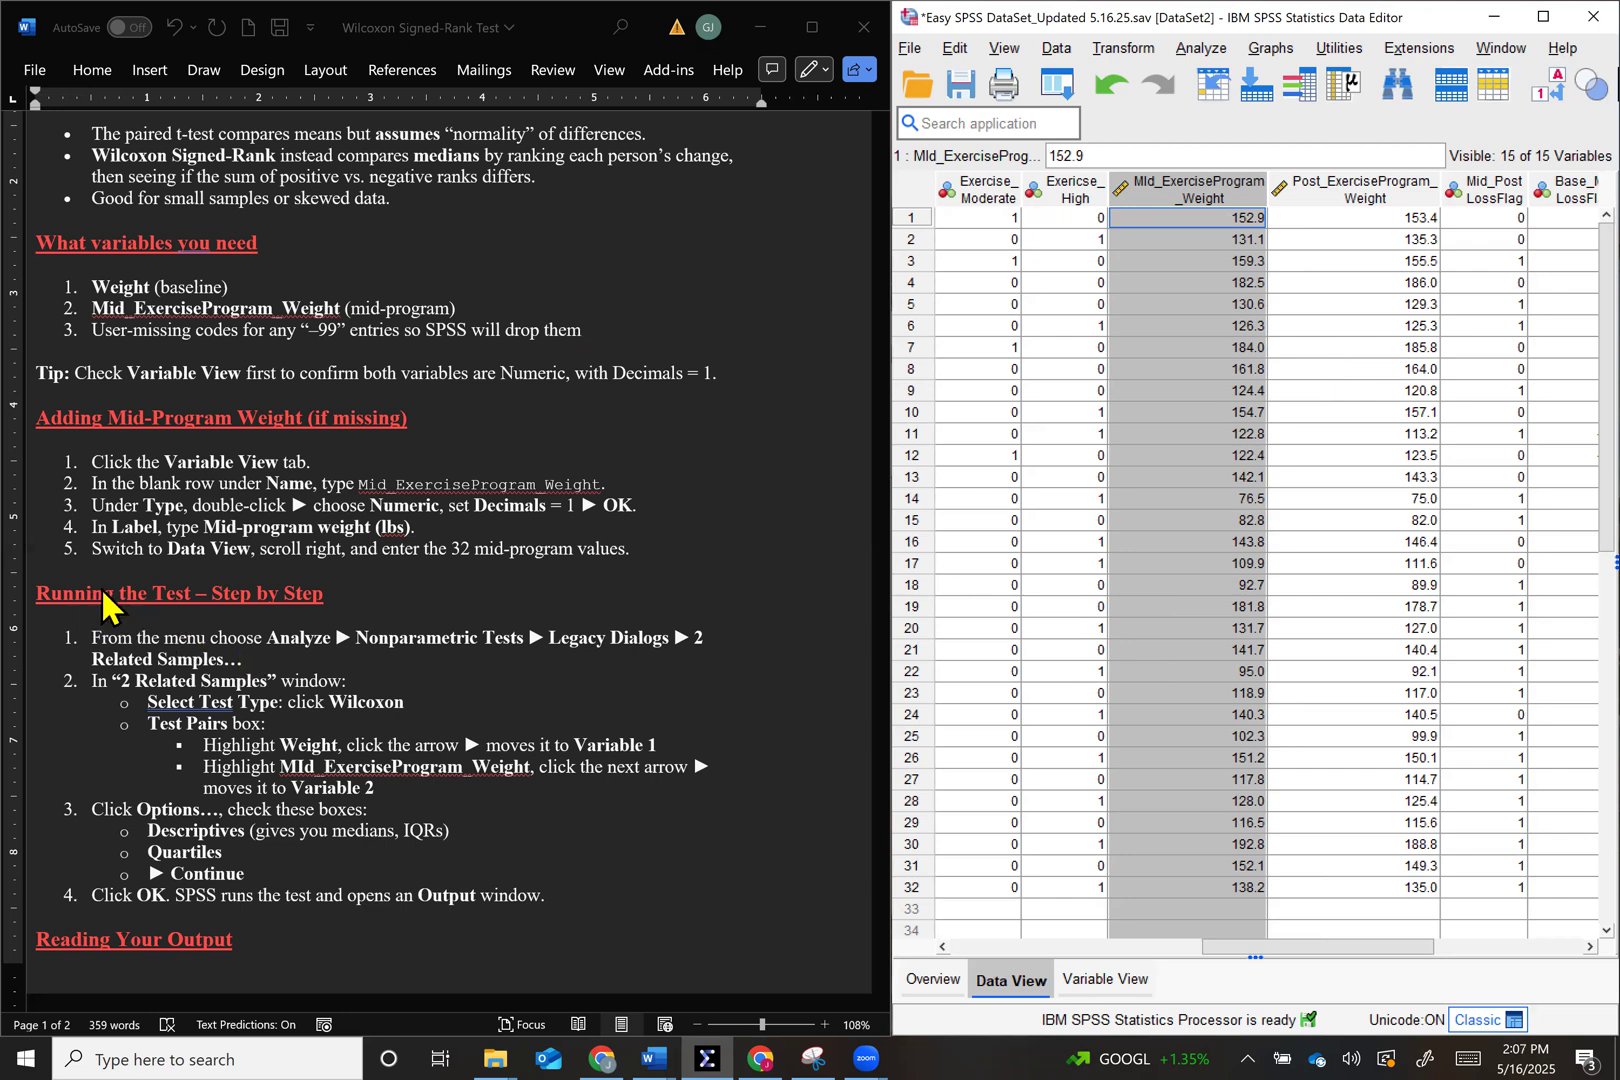
Open the legacy 2 Related Samples nonparametric test and place its dialog beside the written instructions
scroll(400, 640, "down", 1)
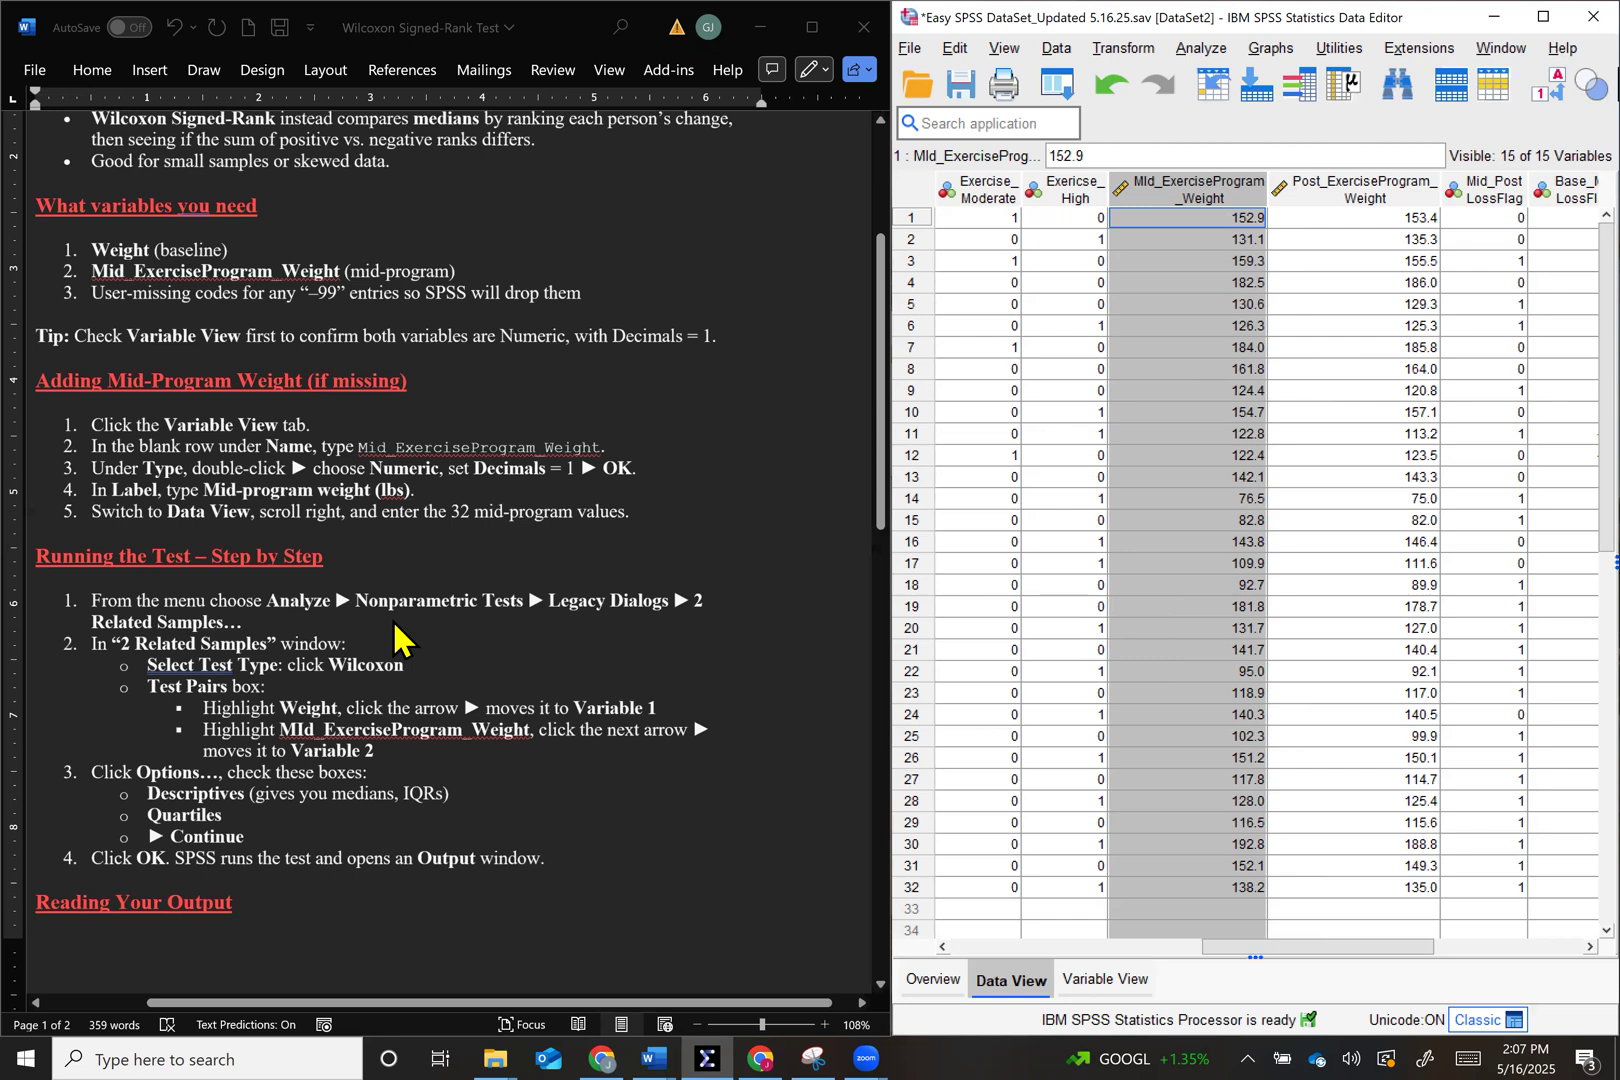
scroll(395, 640, "down", 5)
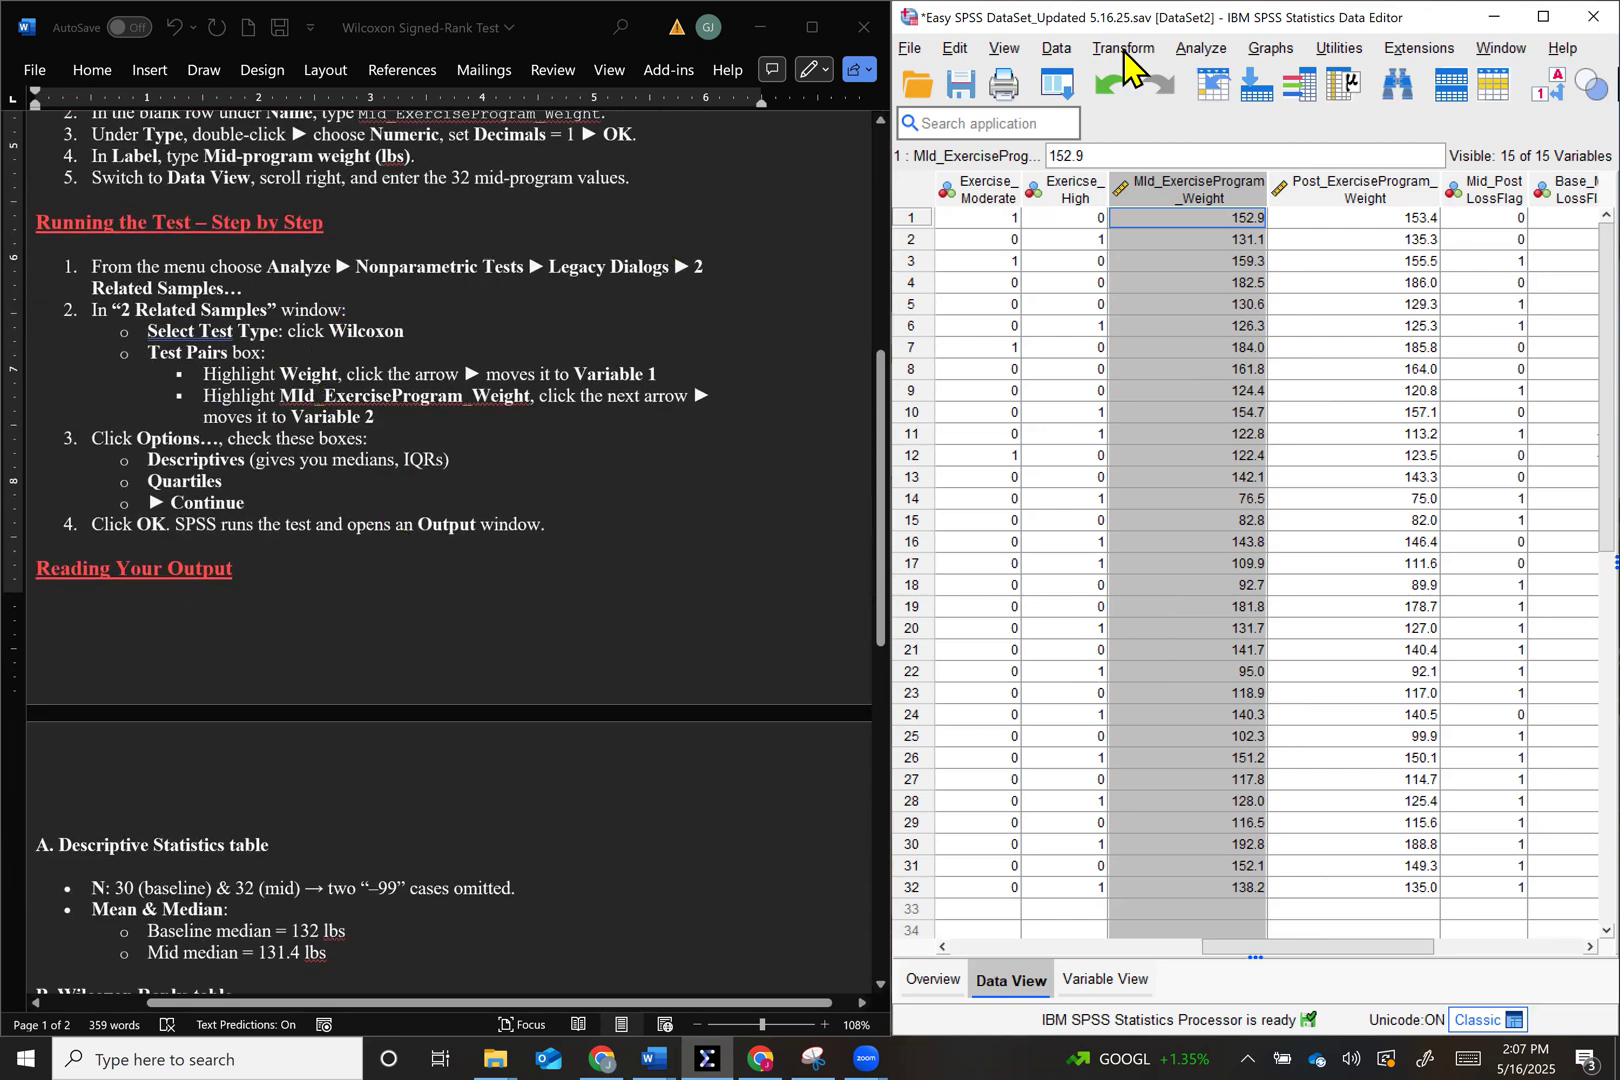
left_click(1208, 46)
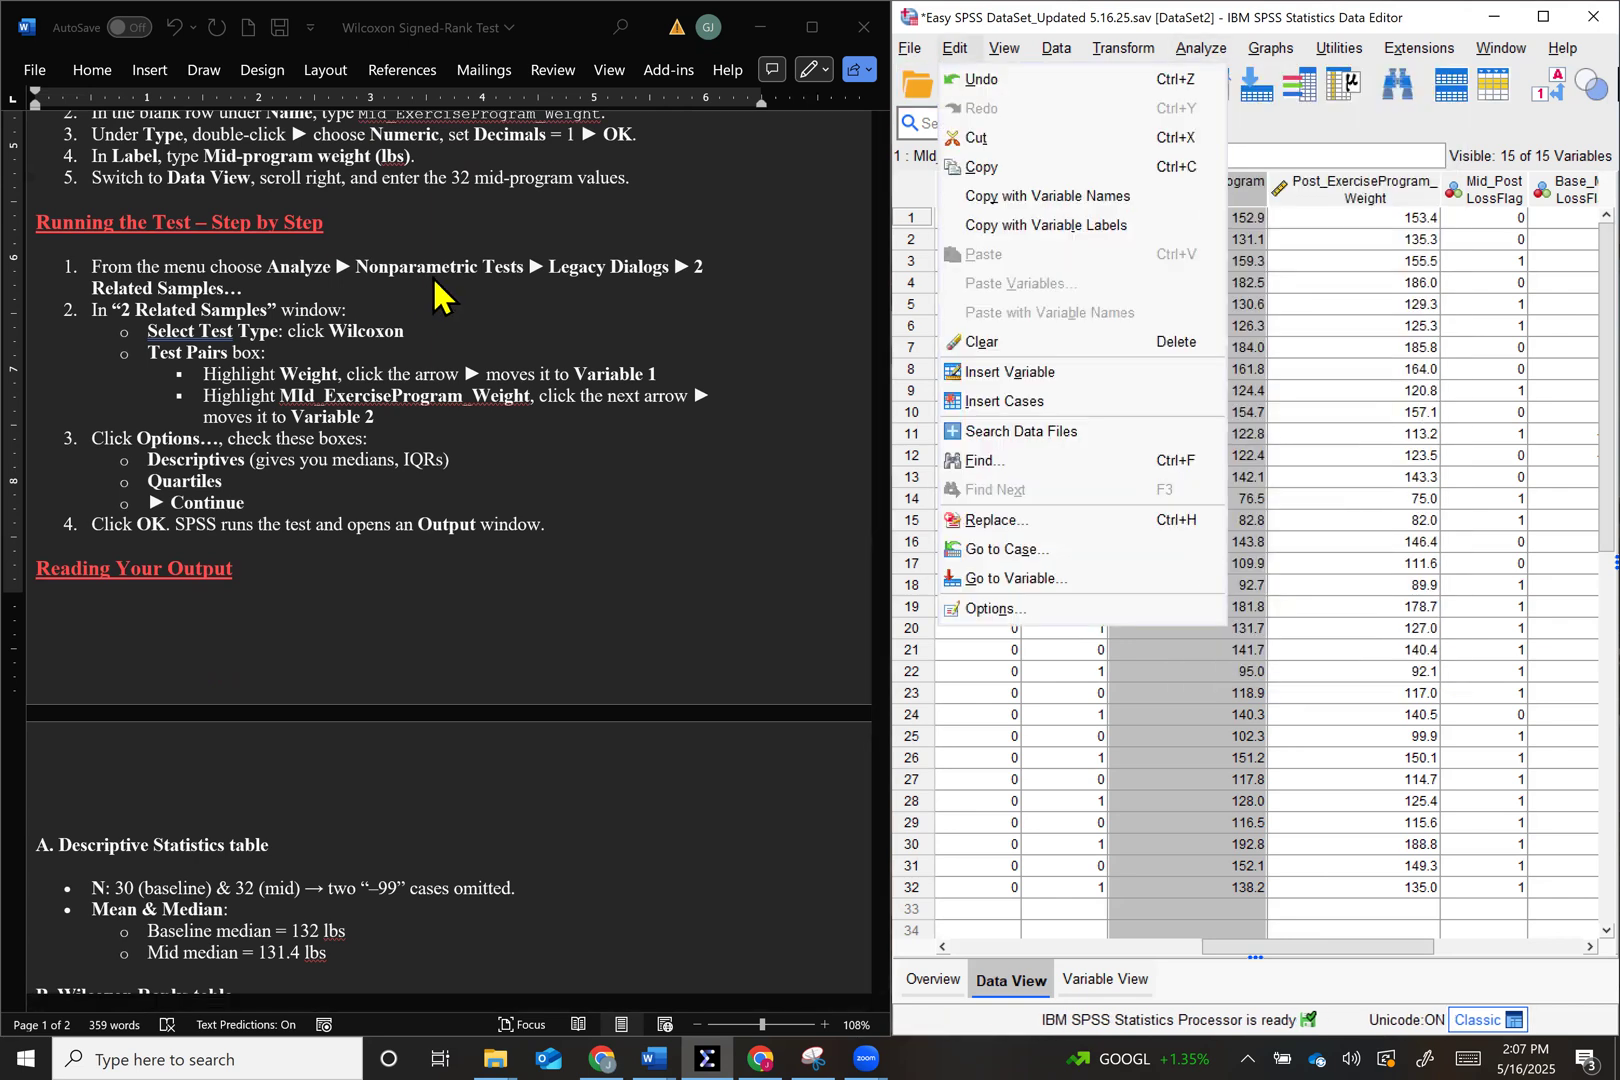
mouse_move(1216, 56)
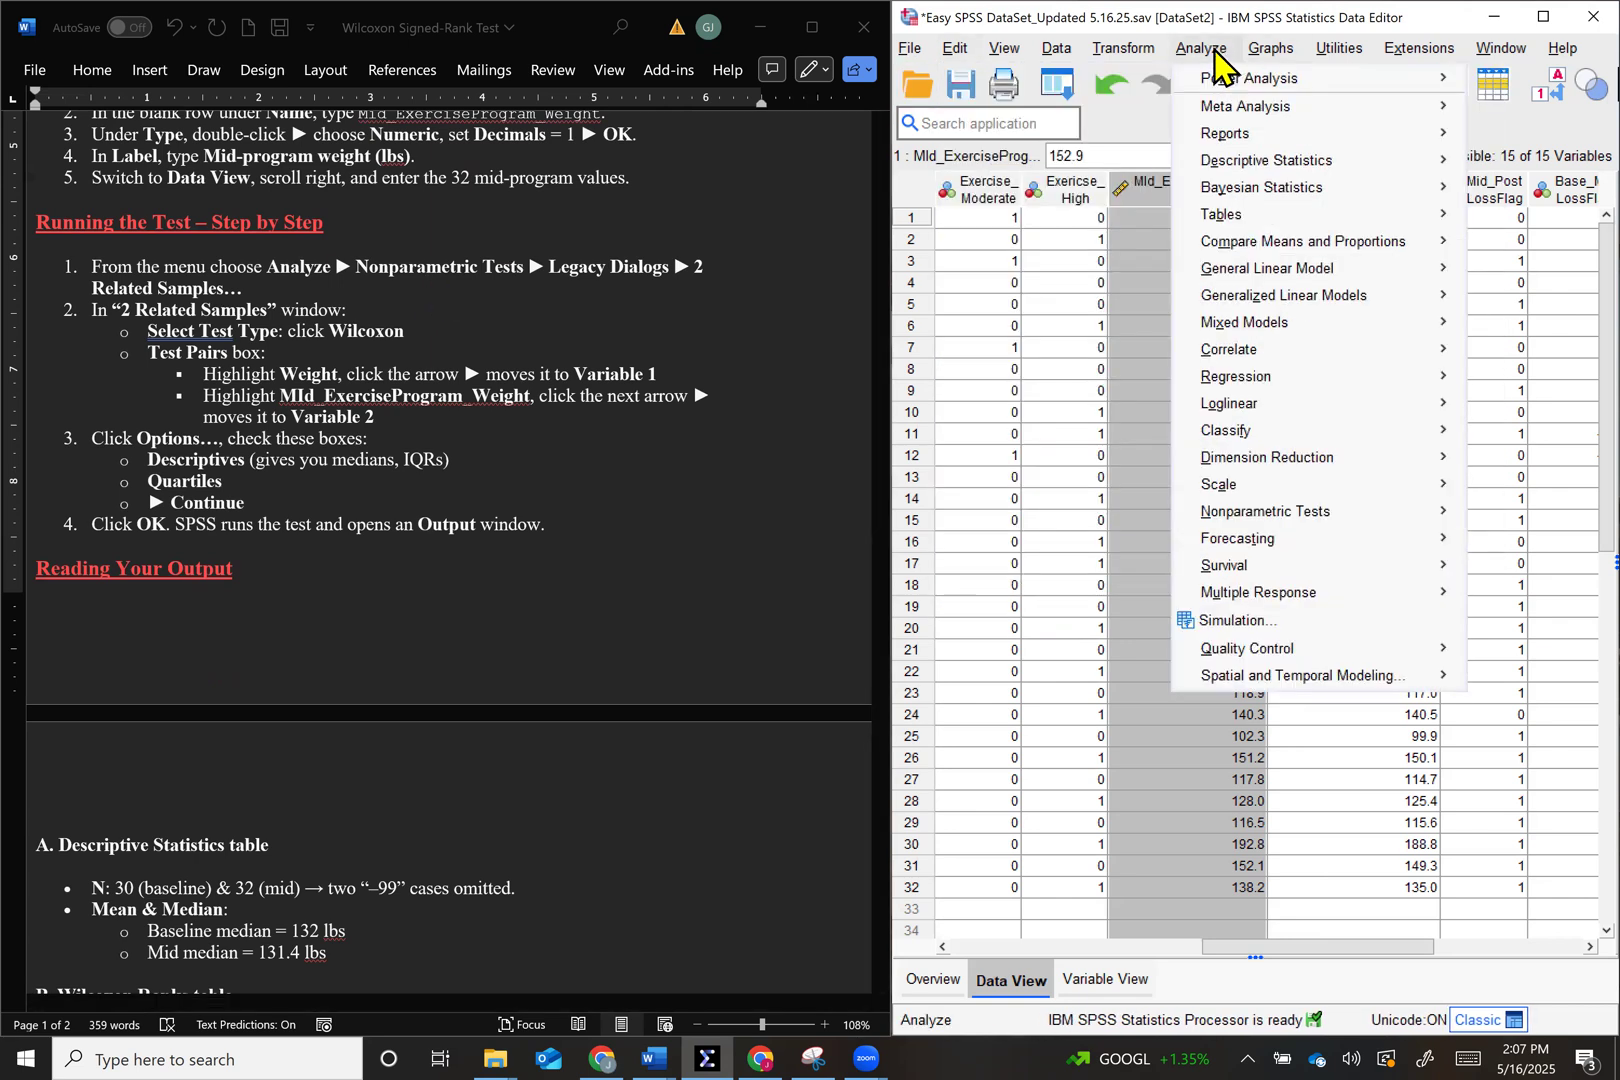
mouse_move(1253, 514)
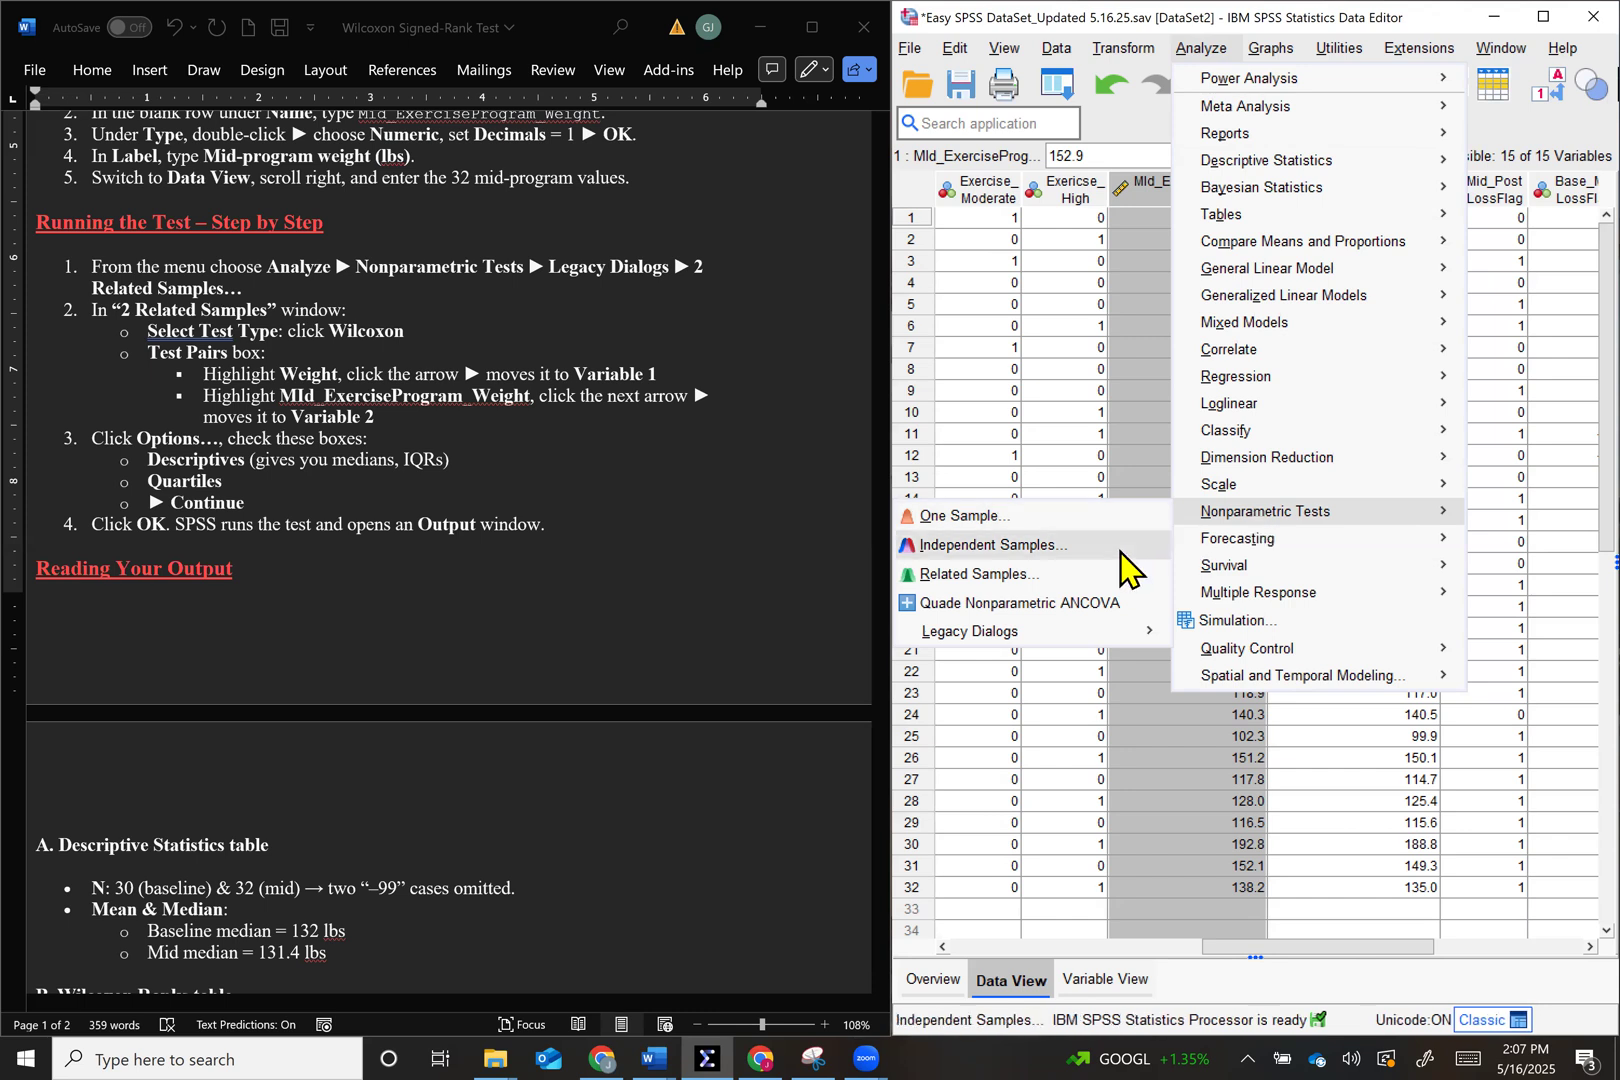
mouse_move(1073, 629)
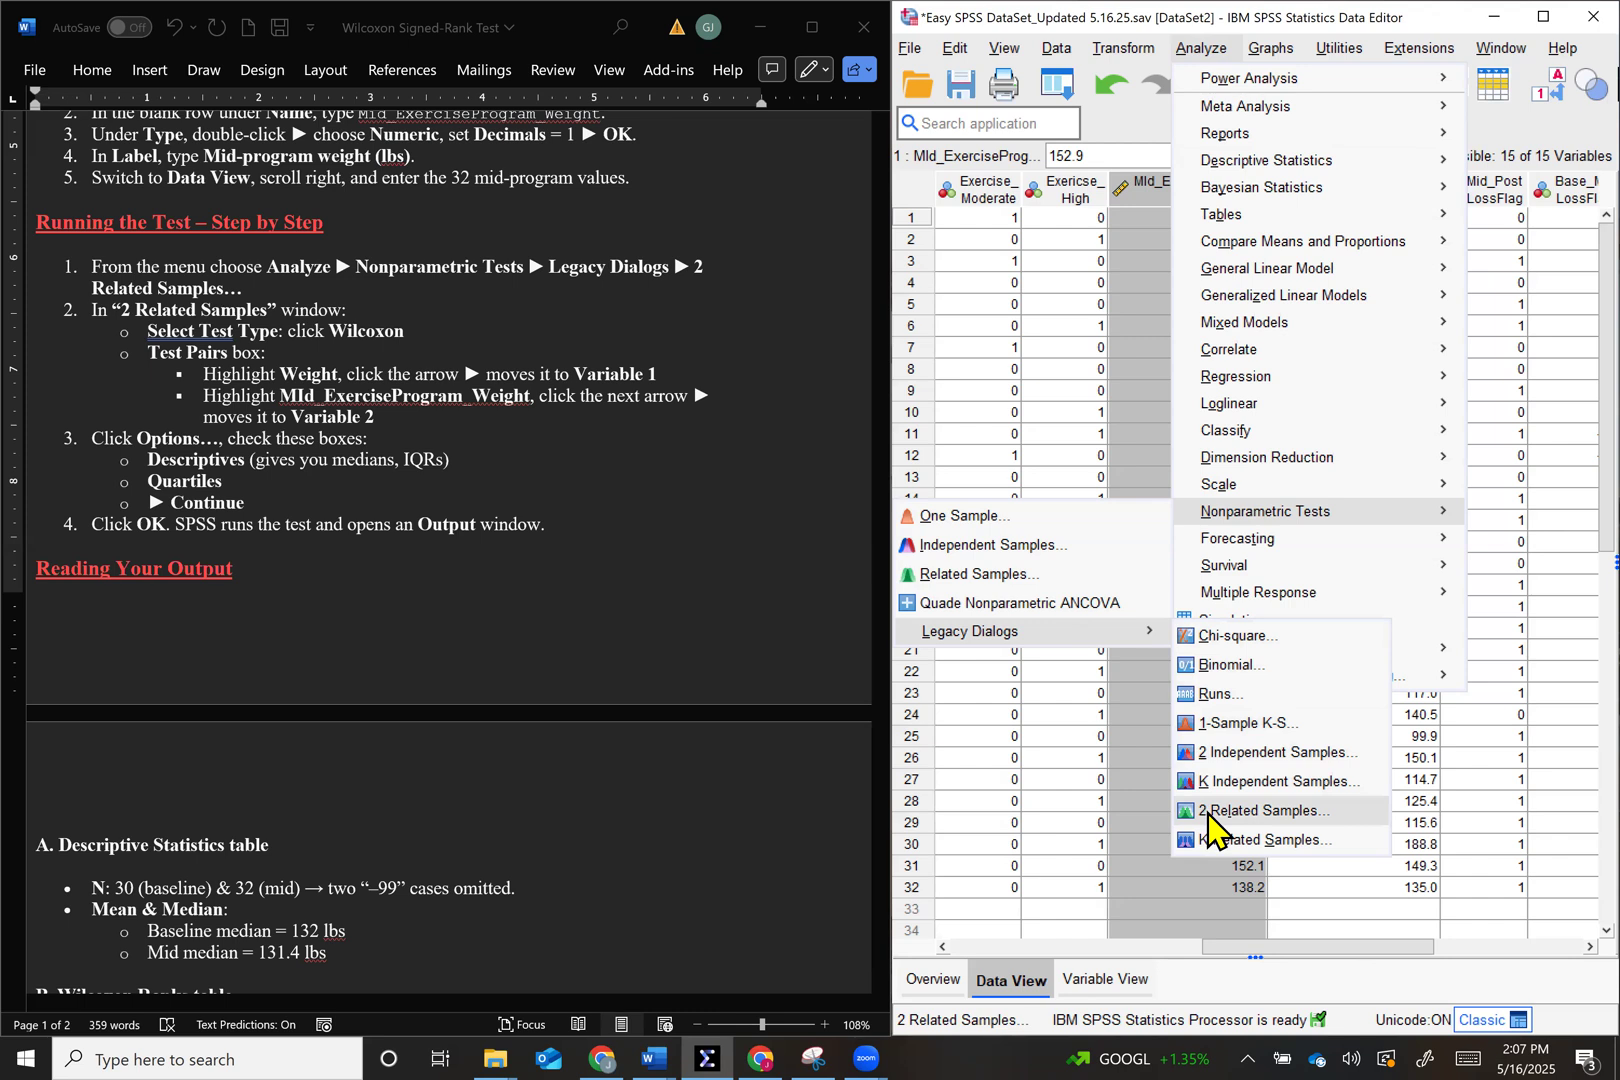
left_click(1262, 810)
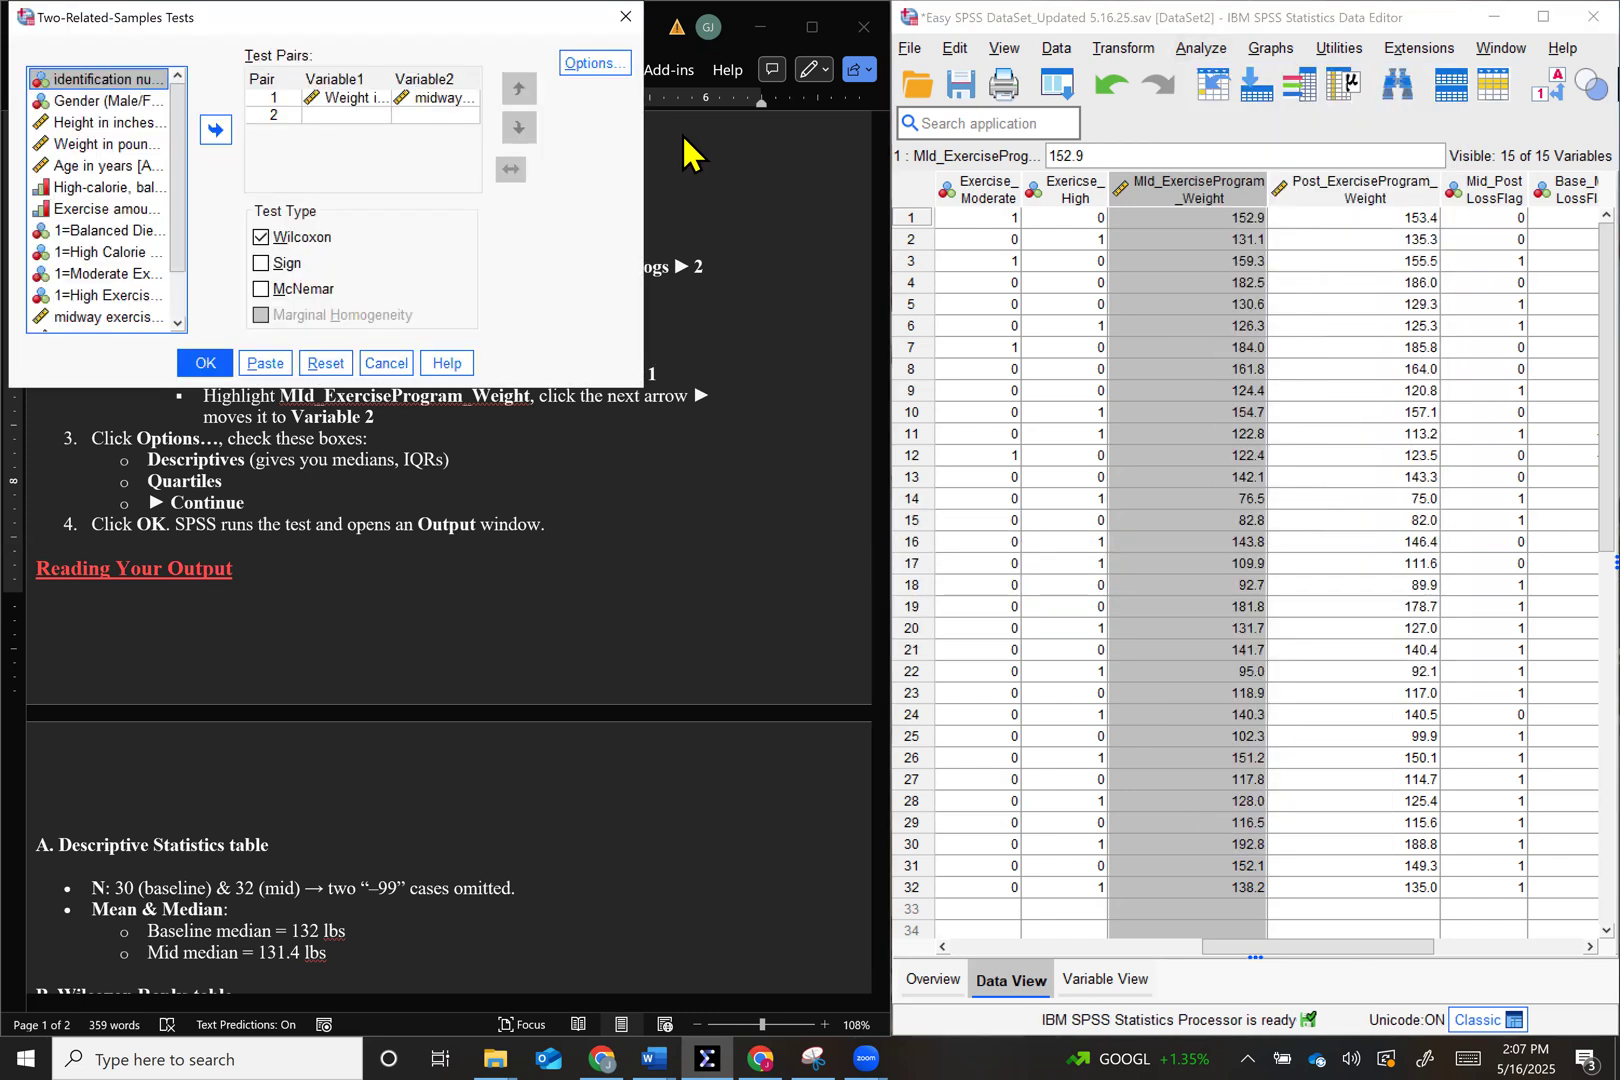
left_click_drag(383, 18, 1292, 238)
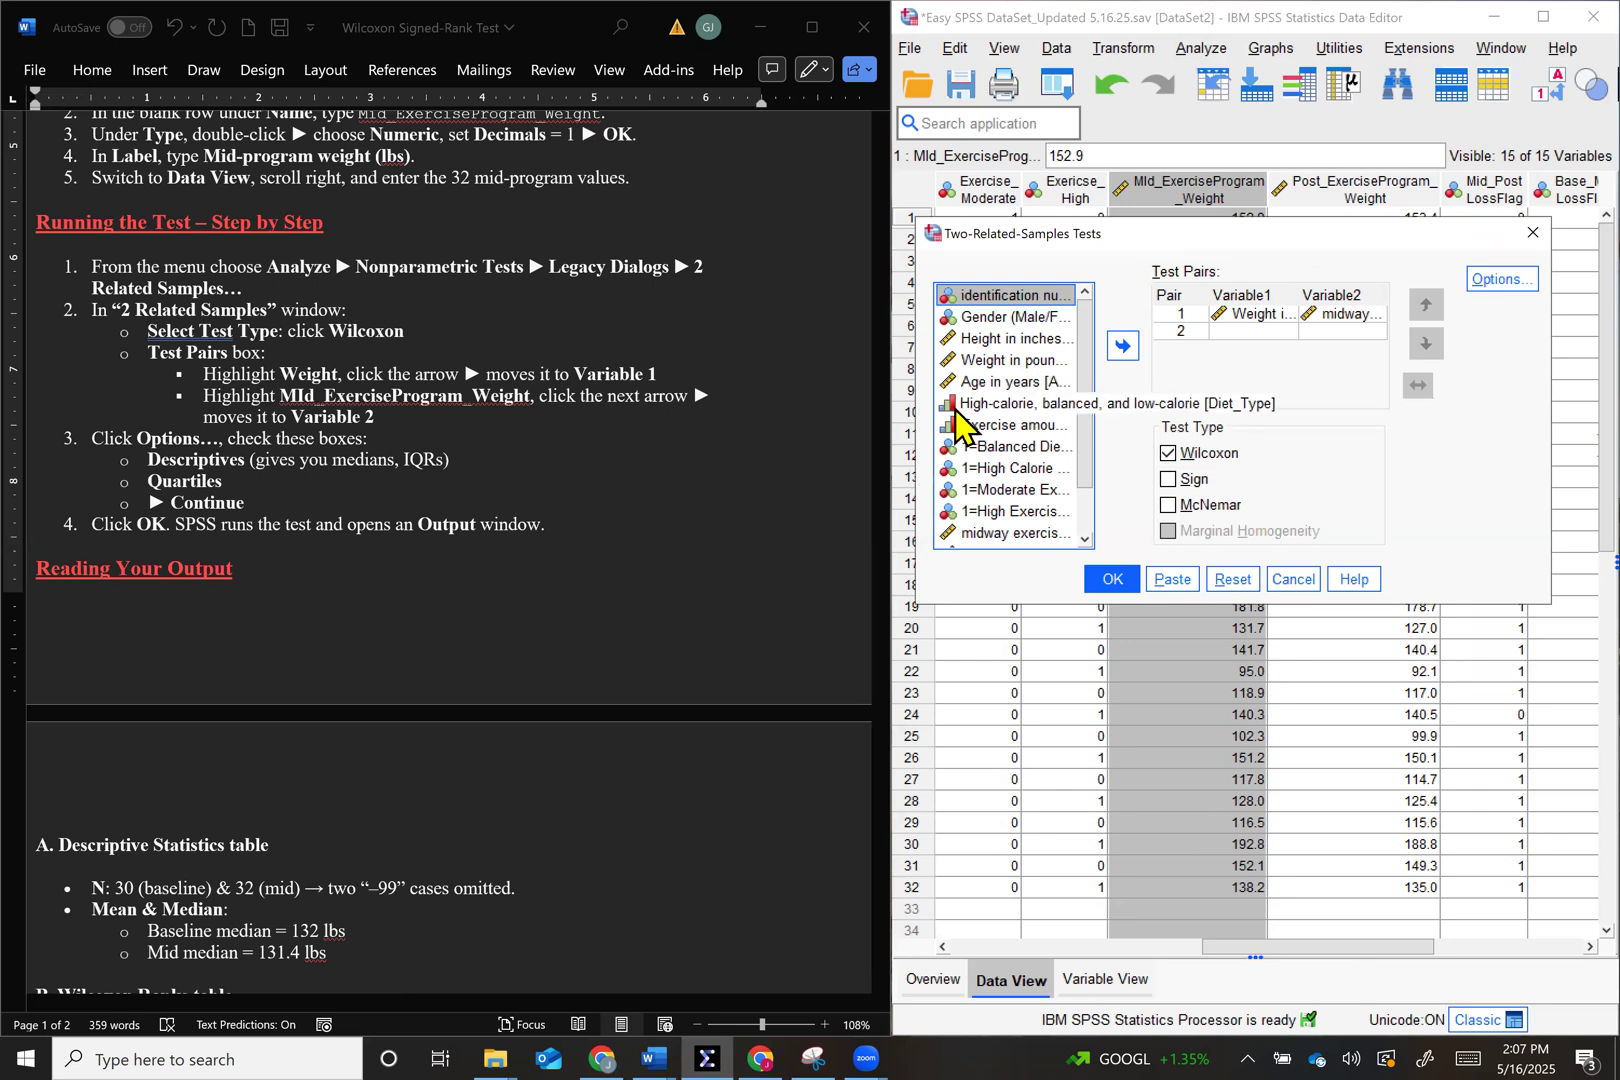
Remove both weight variables from the first row of the test pairs
left_click(1262, 316)
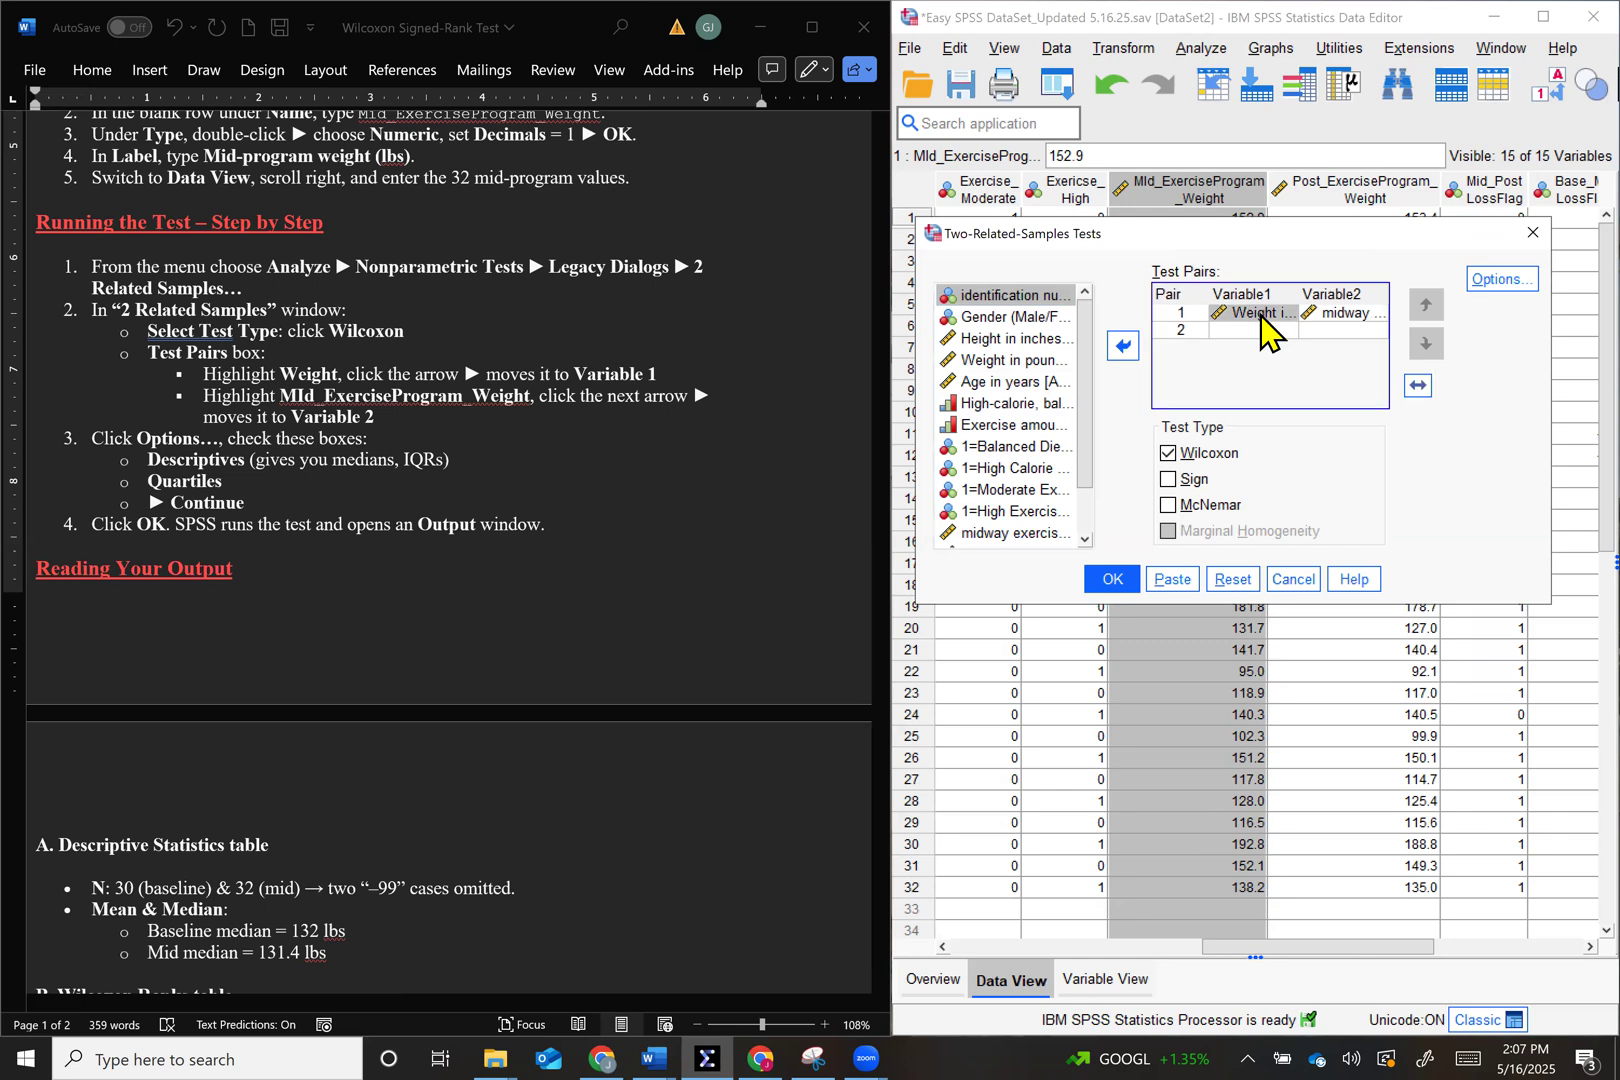
left_click(1123, 345)
left_click(1315, 318)
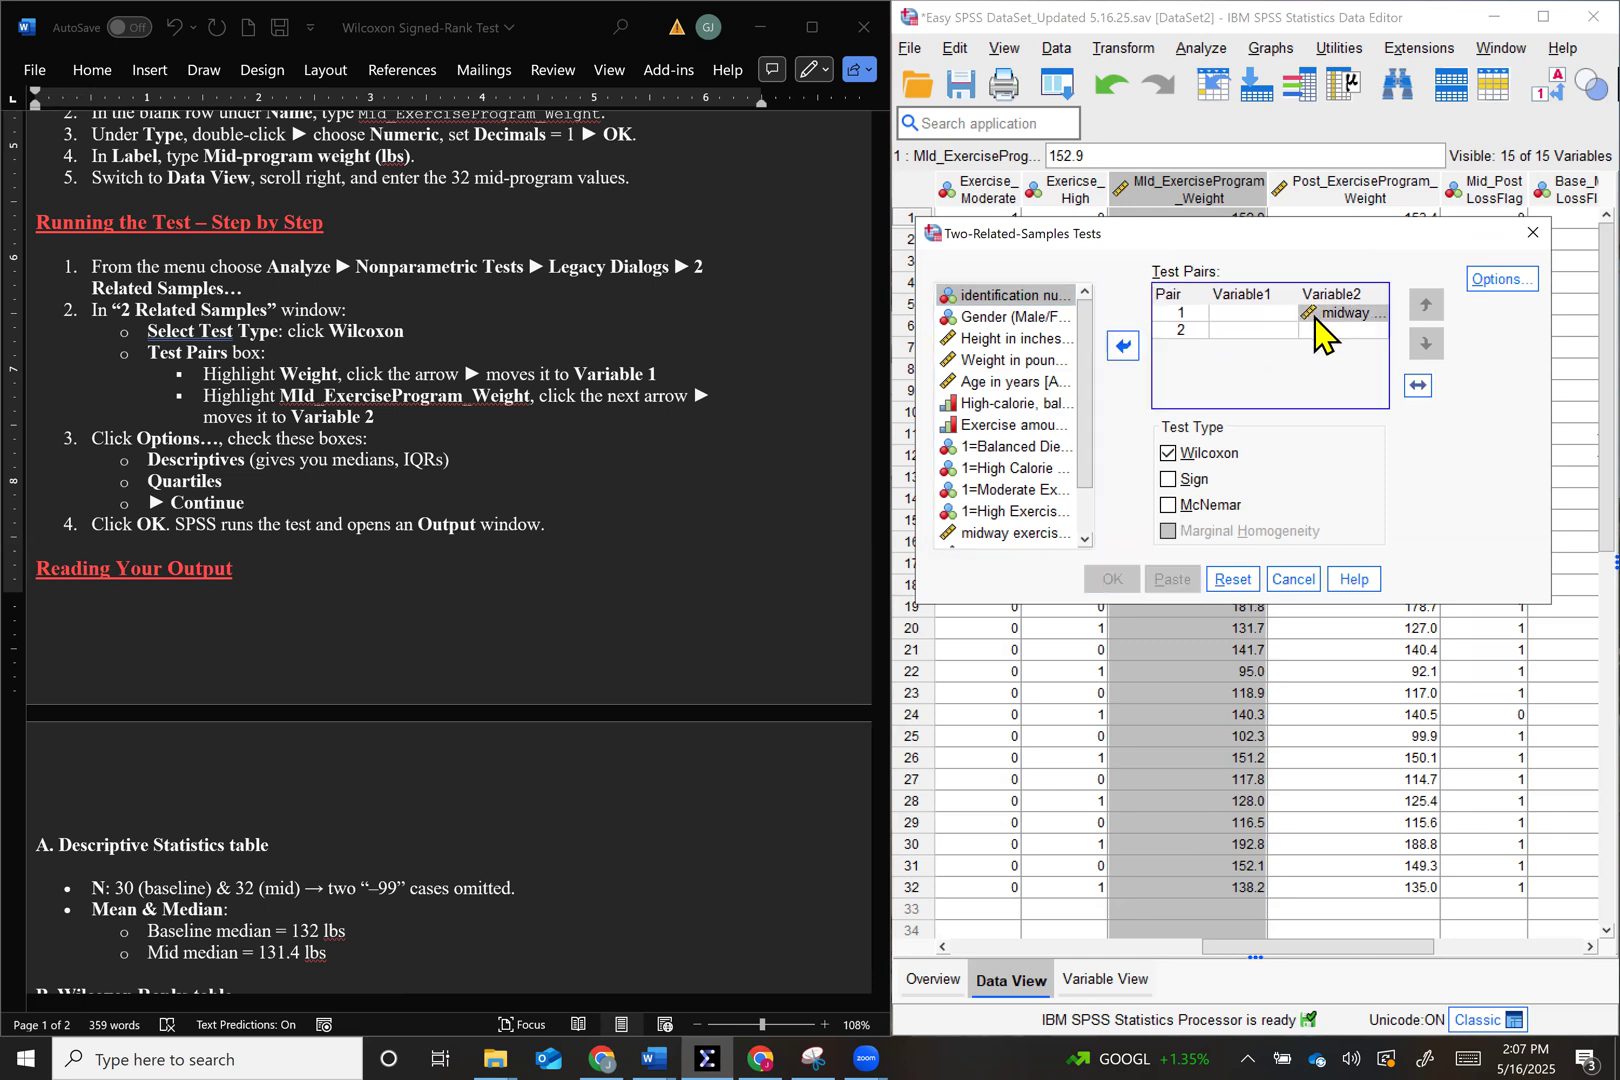
left_click(1123, 345)
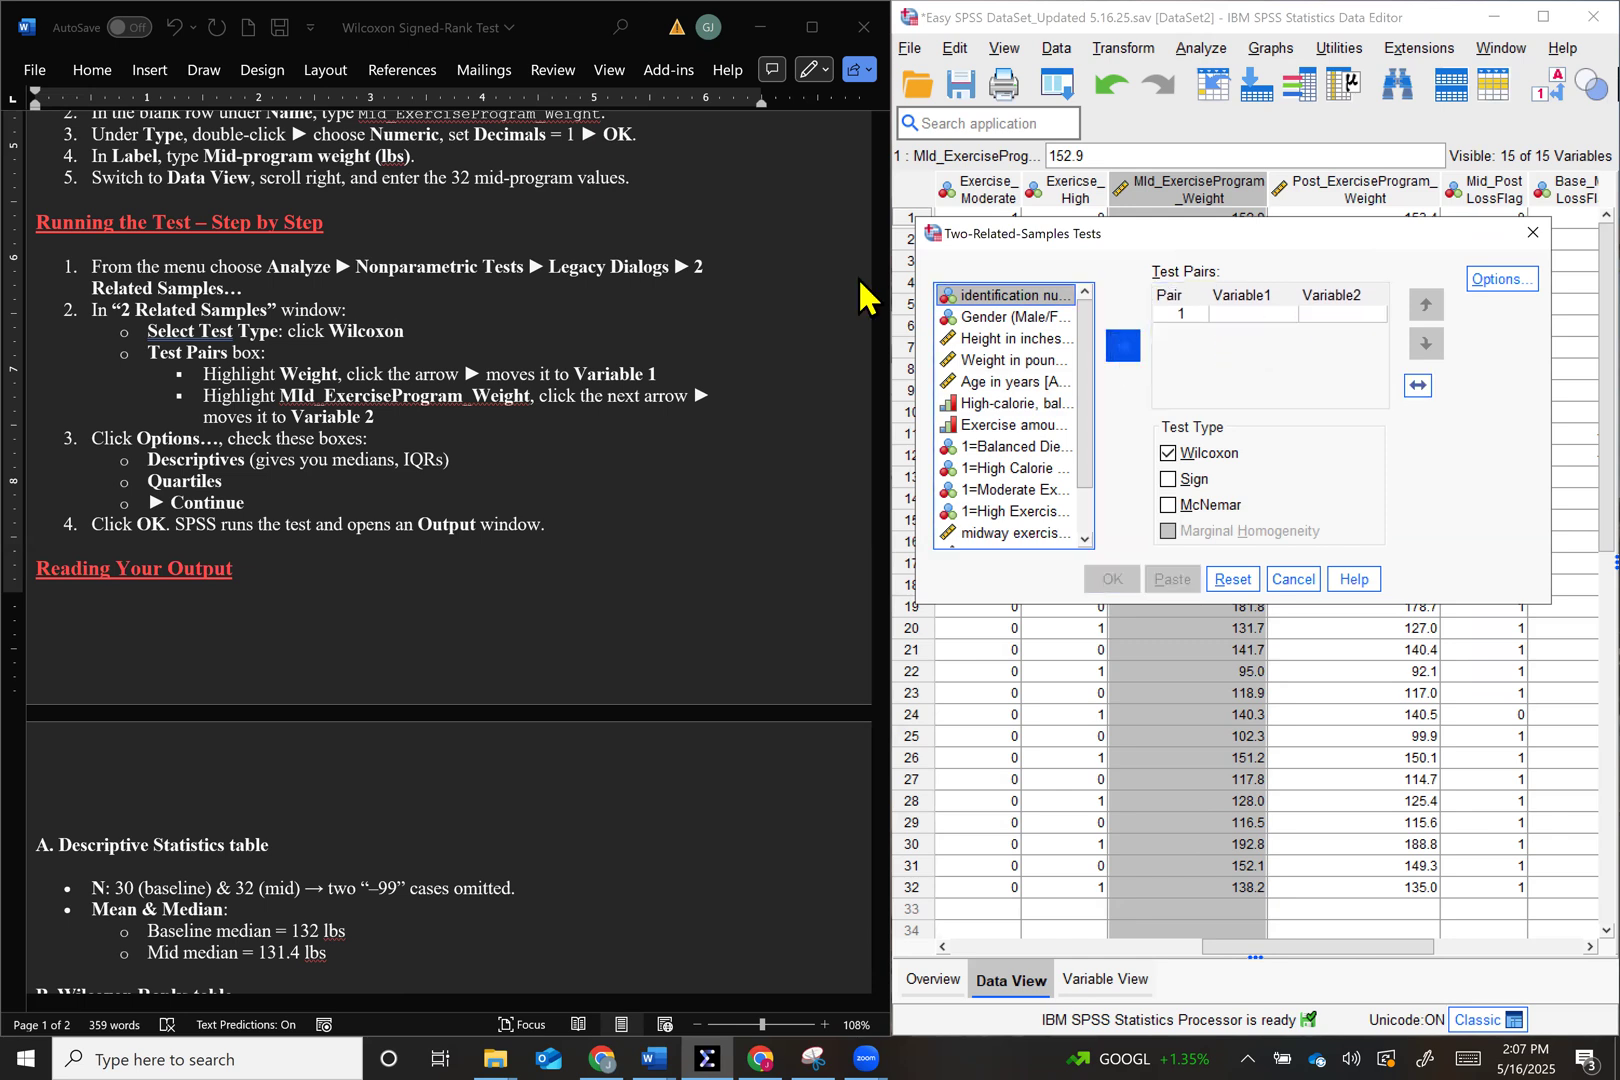
Toggle the Sign and Wilcoxon test types on and off, leaving only Wilcoxon selected
left_click(1169, 477)
left_click(1171, 480)
left_click(1168, 453)
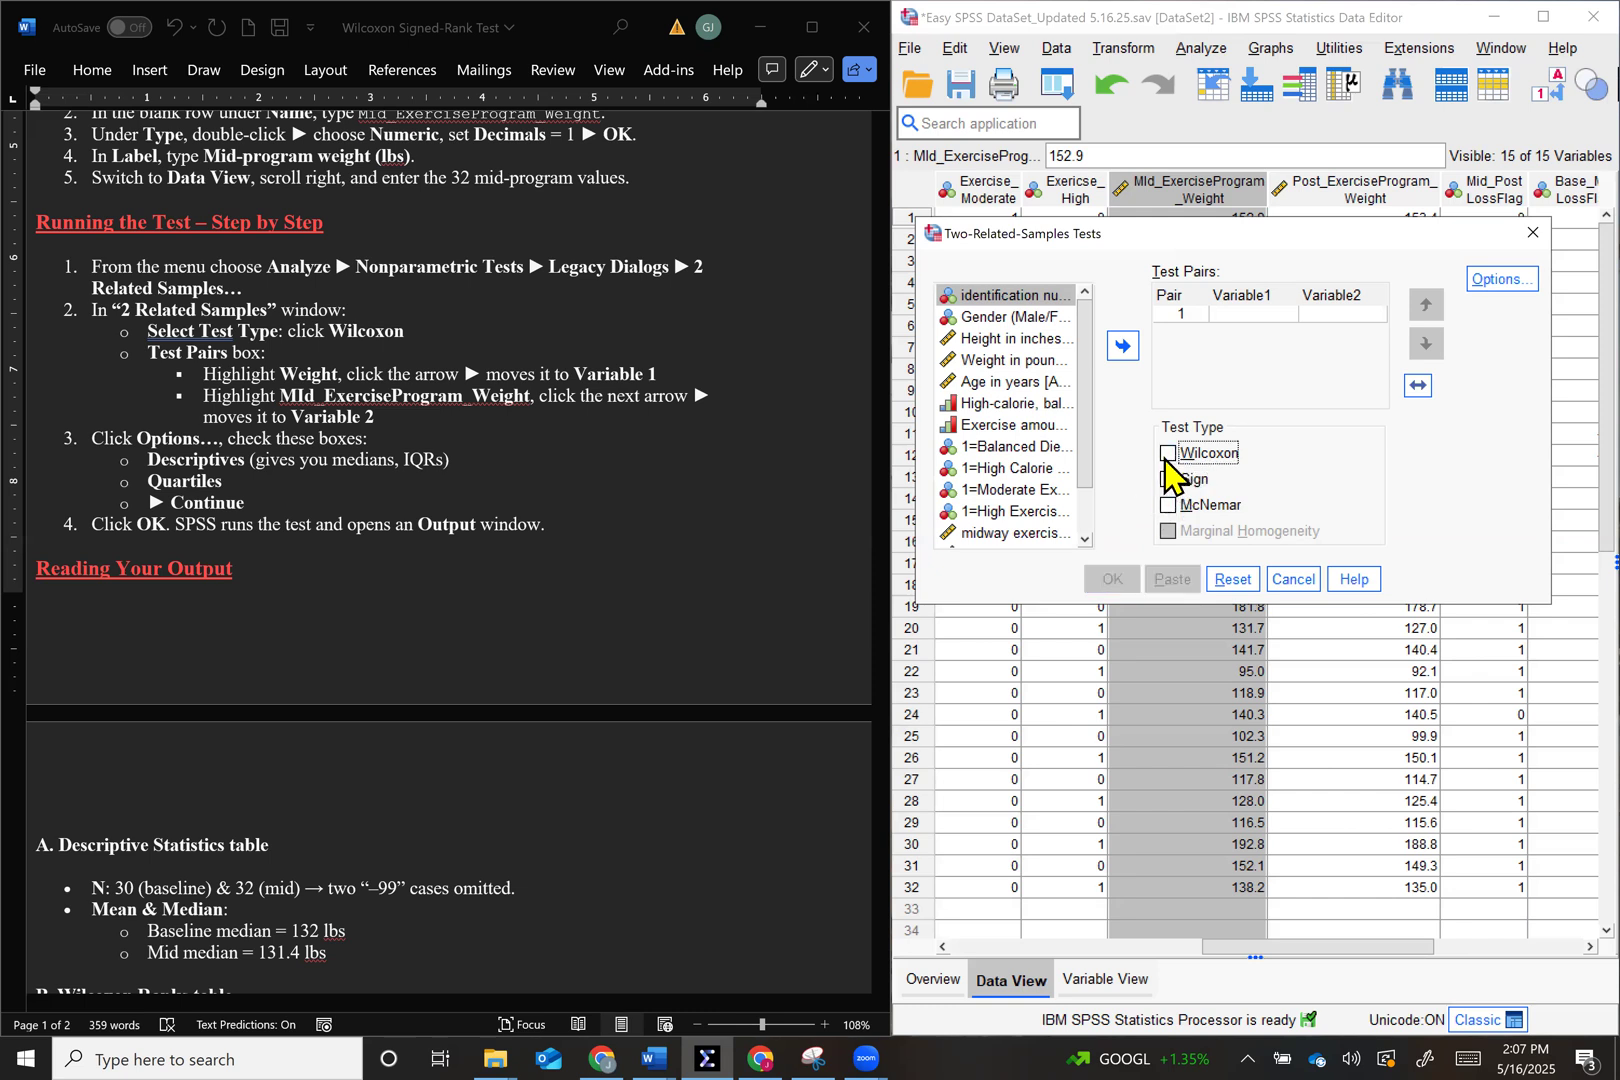
left_click(1169, 455)
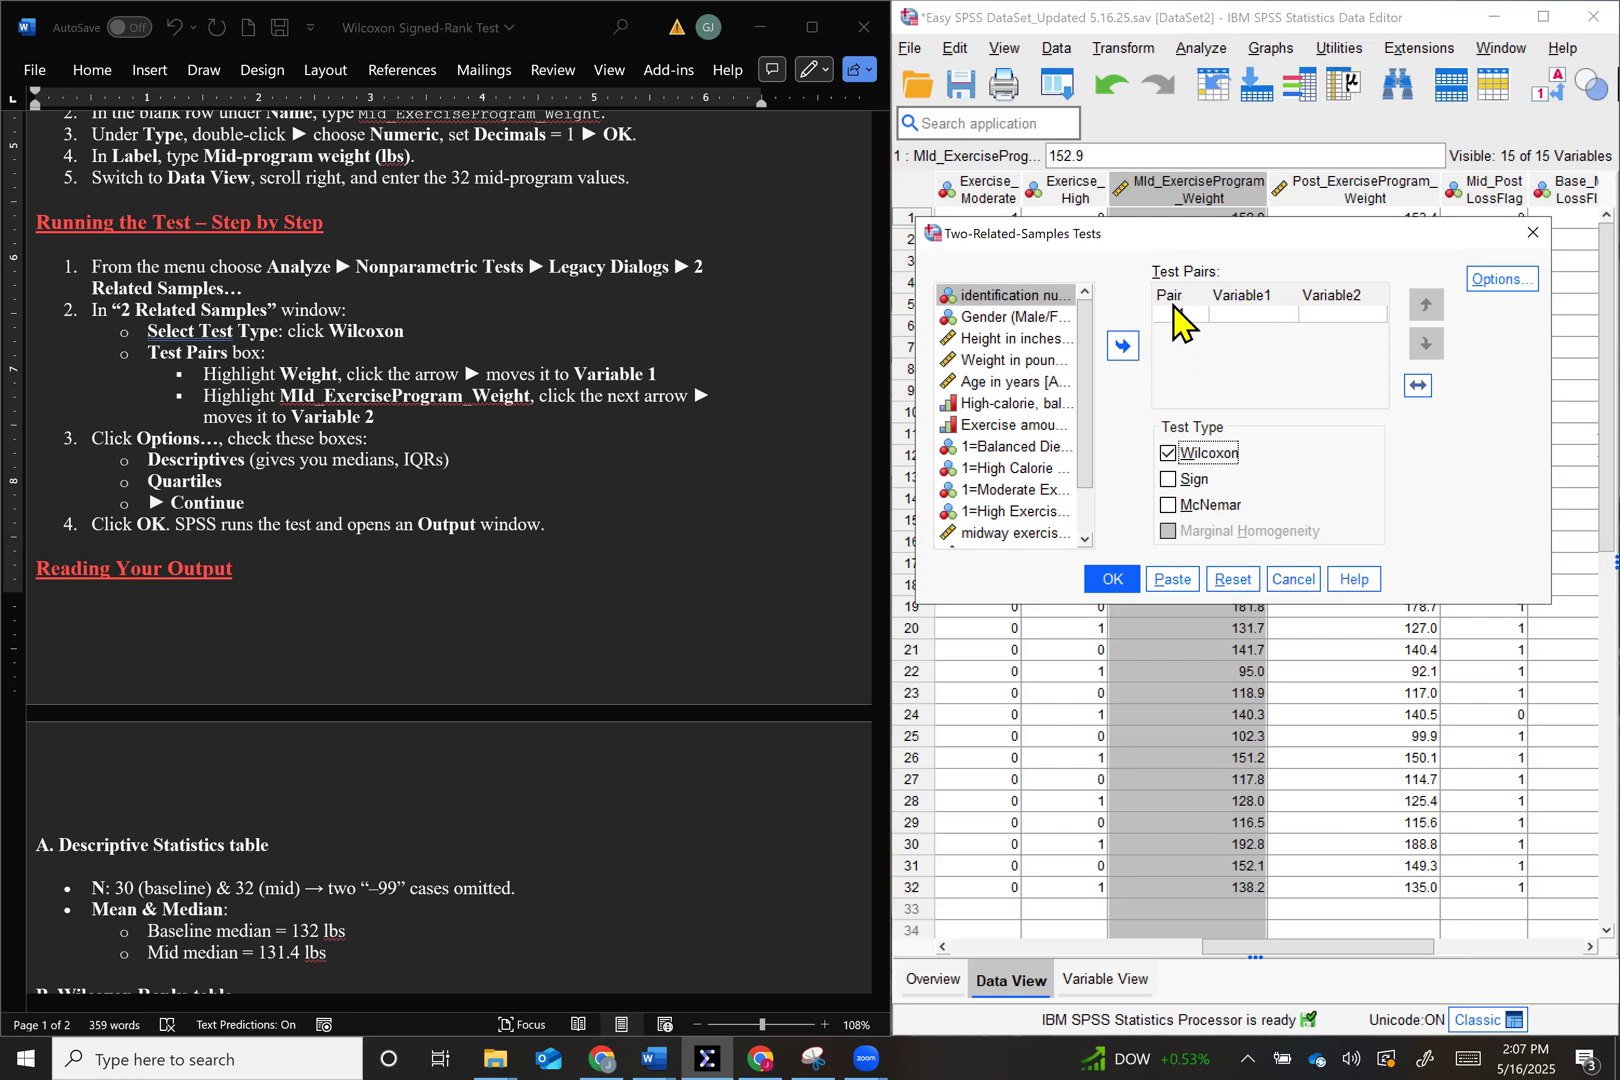
Pair Weight in pounds as Variable 1 with midway exercise program weight as Variable 2
left_click(995, 362)
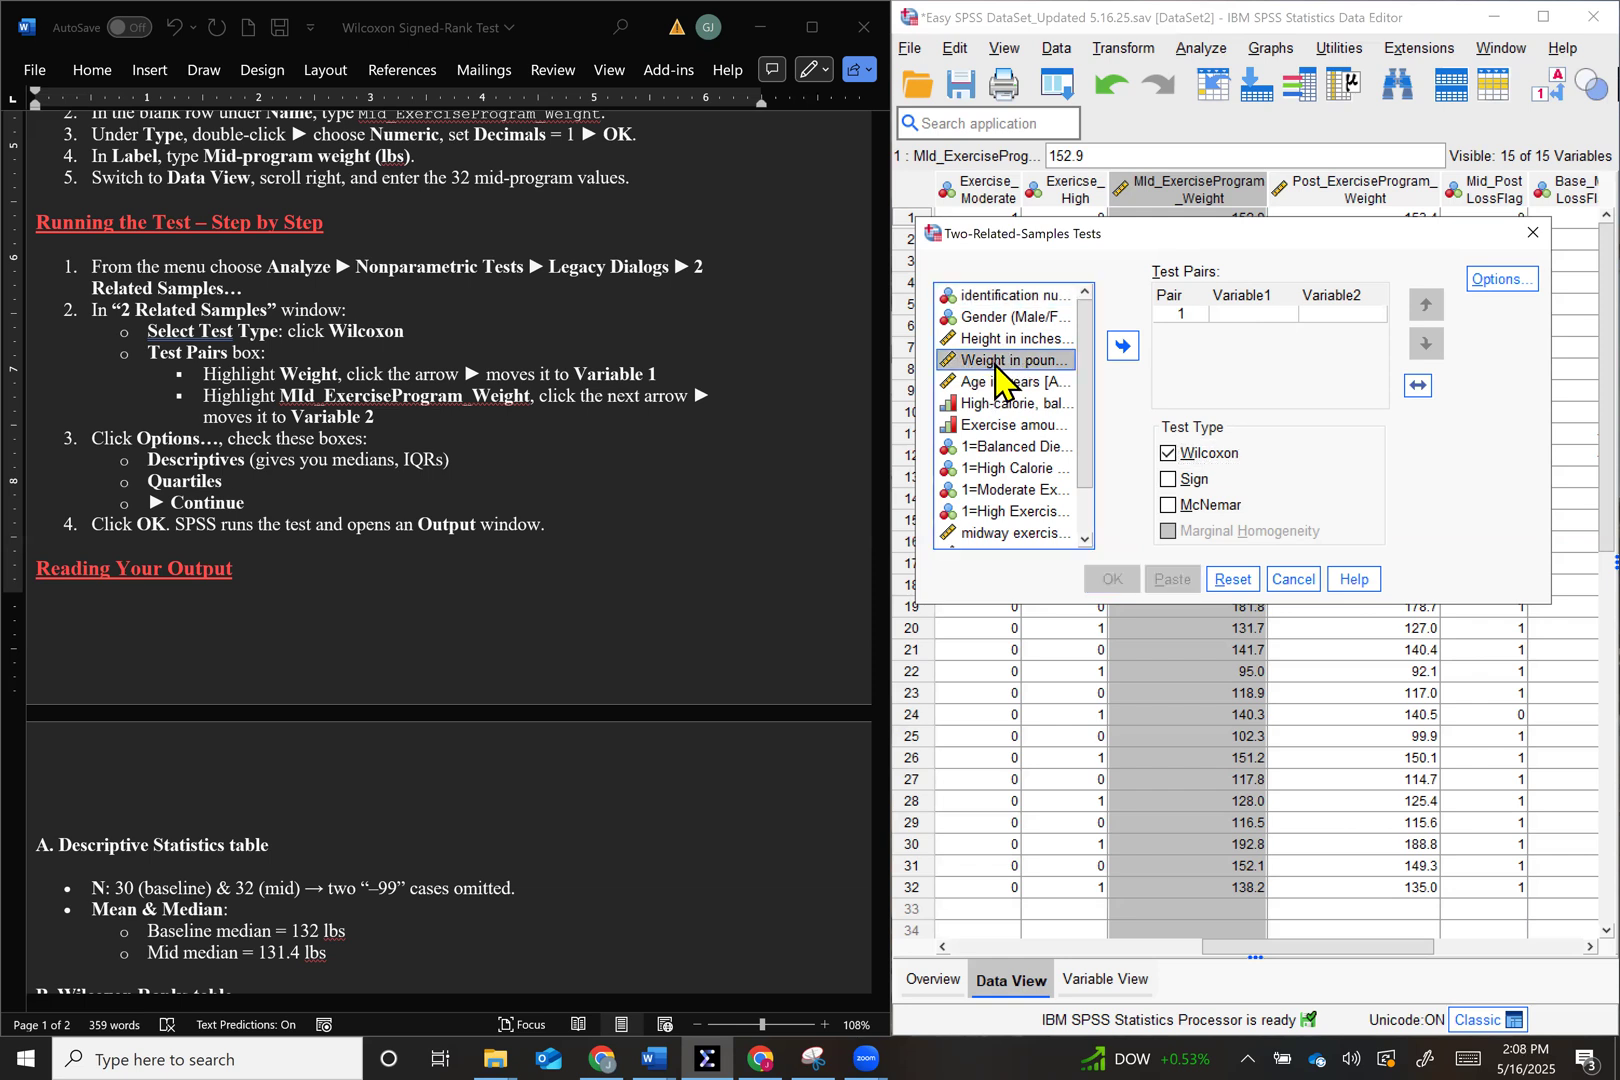
left_click(1124, 346)
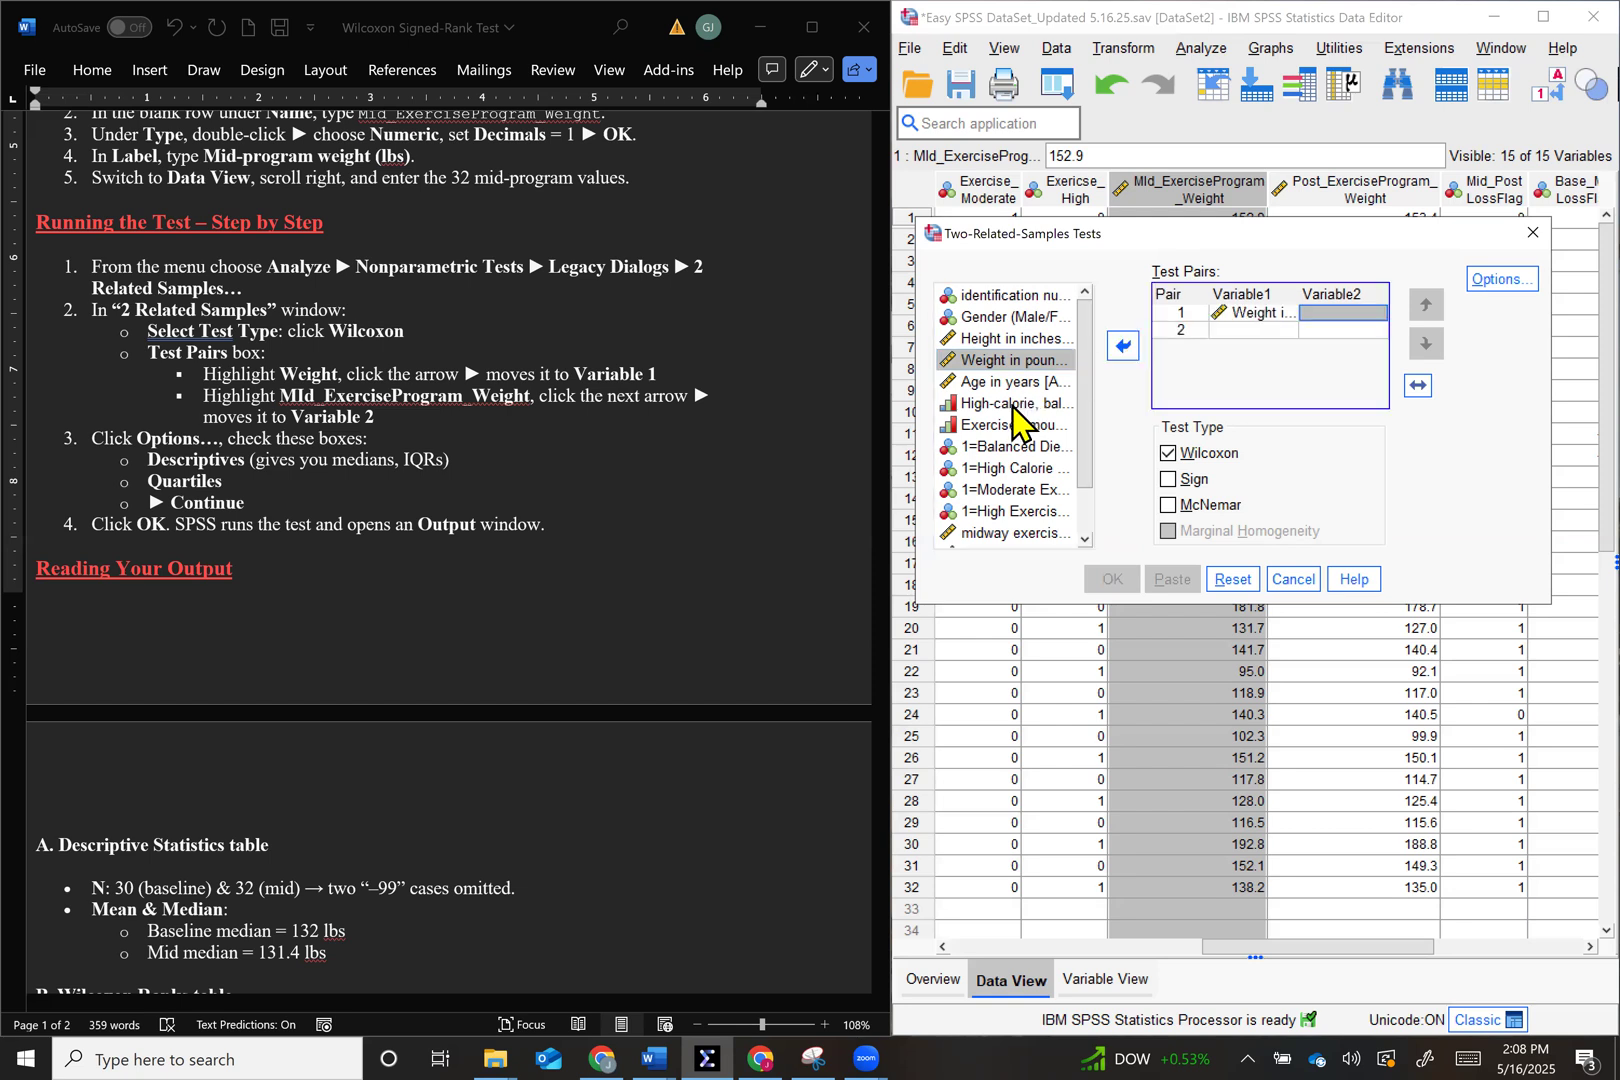
left_click(1016, 533)
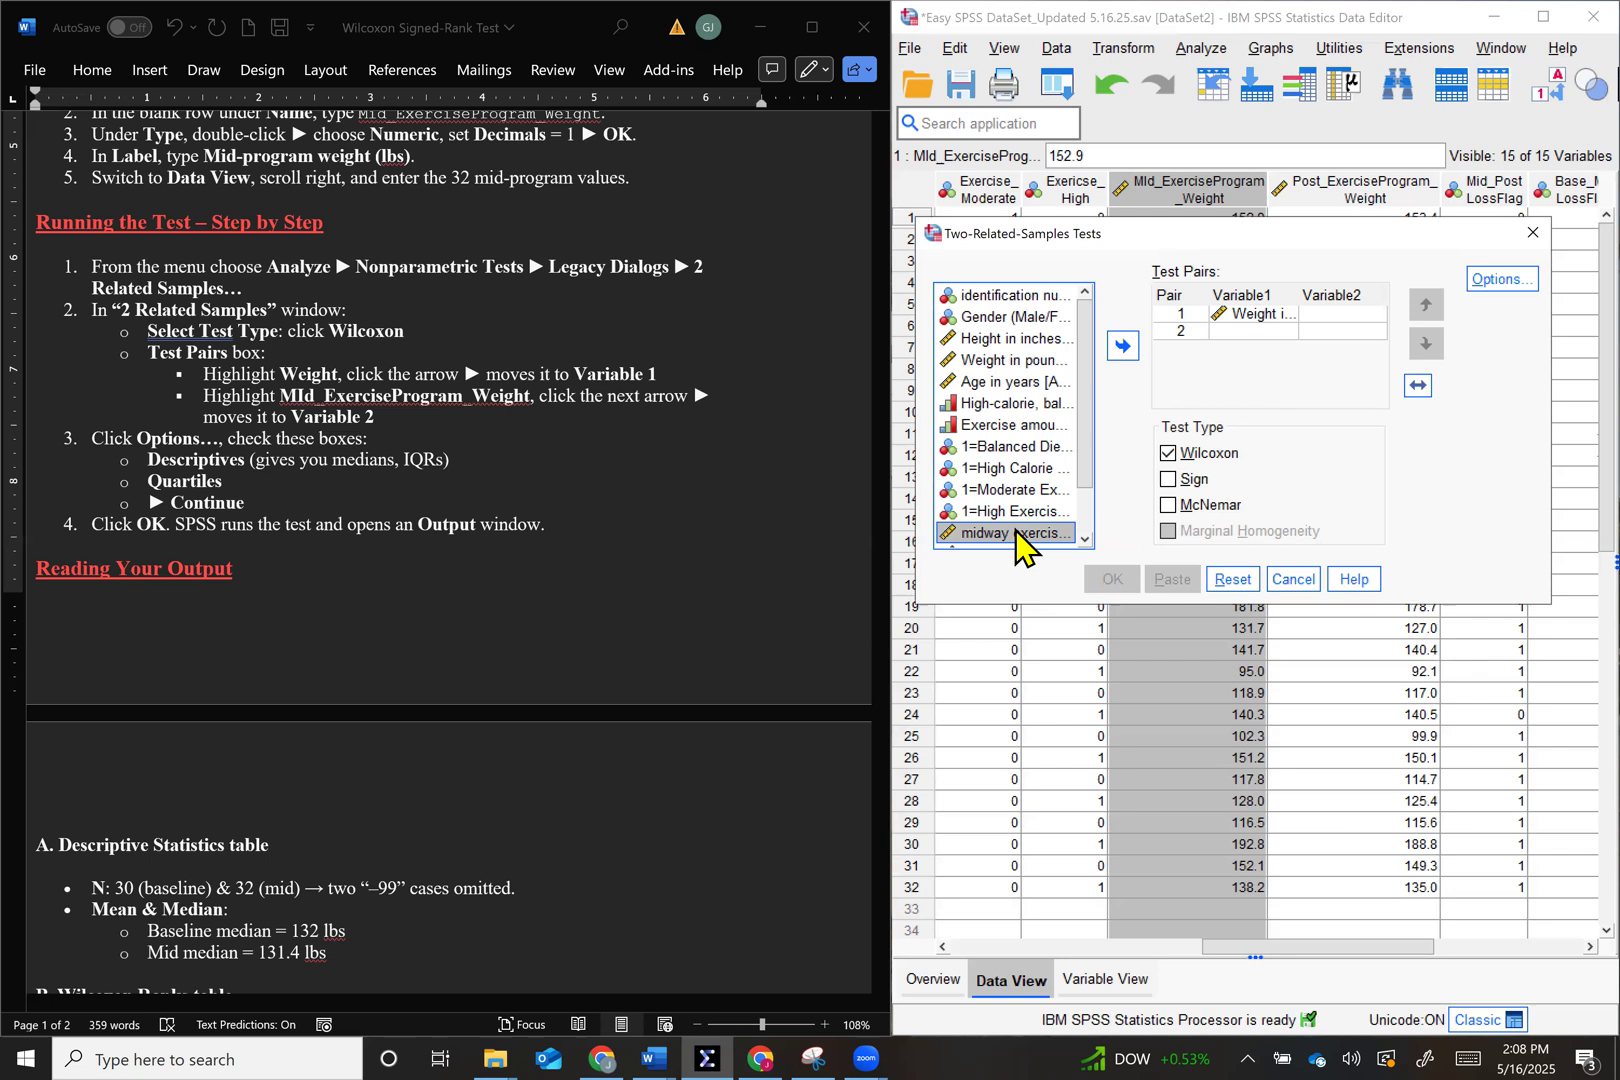
left_click(1123, 346)
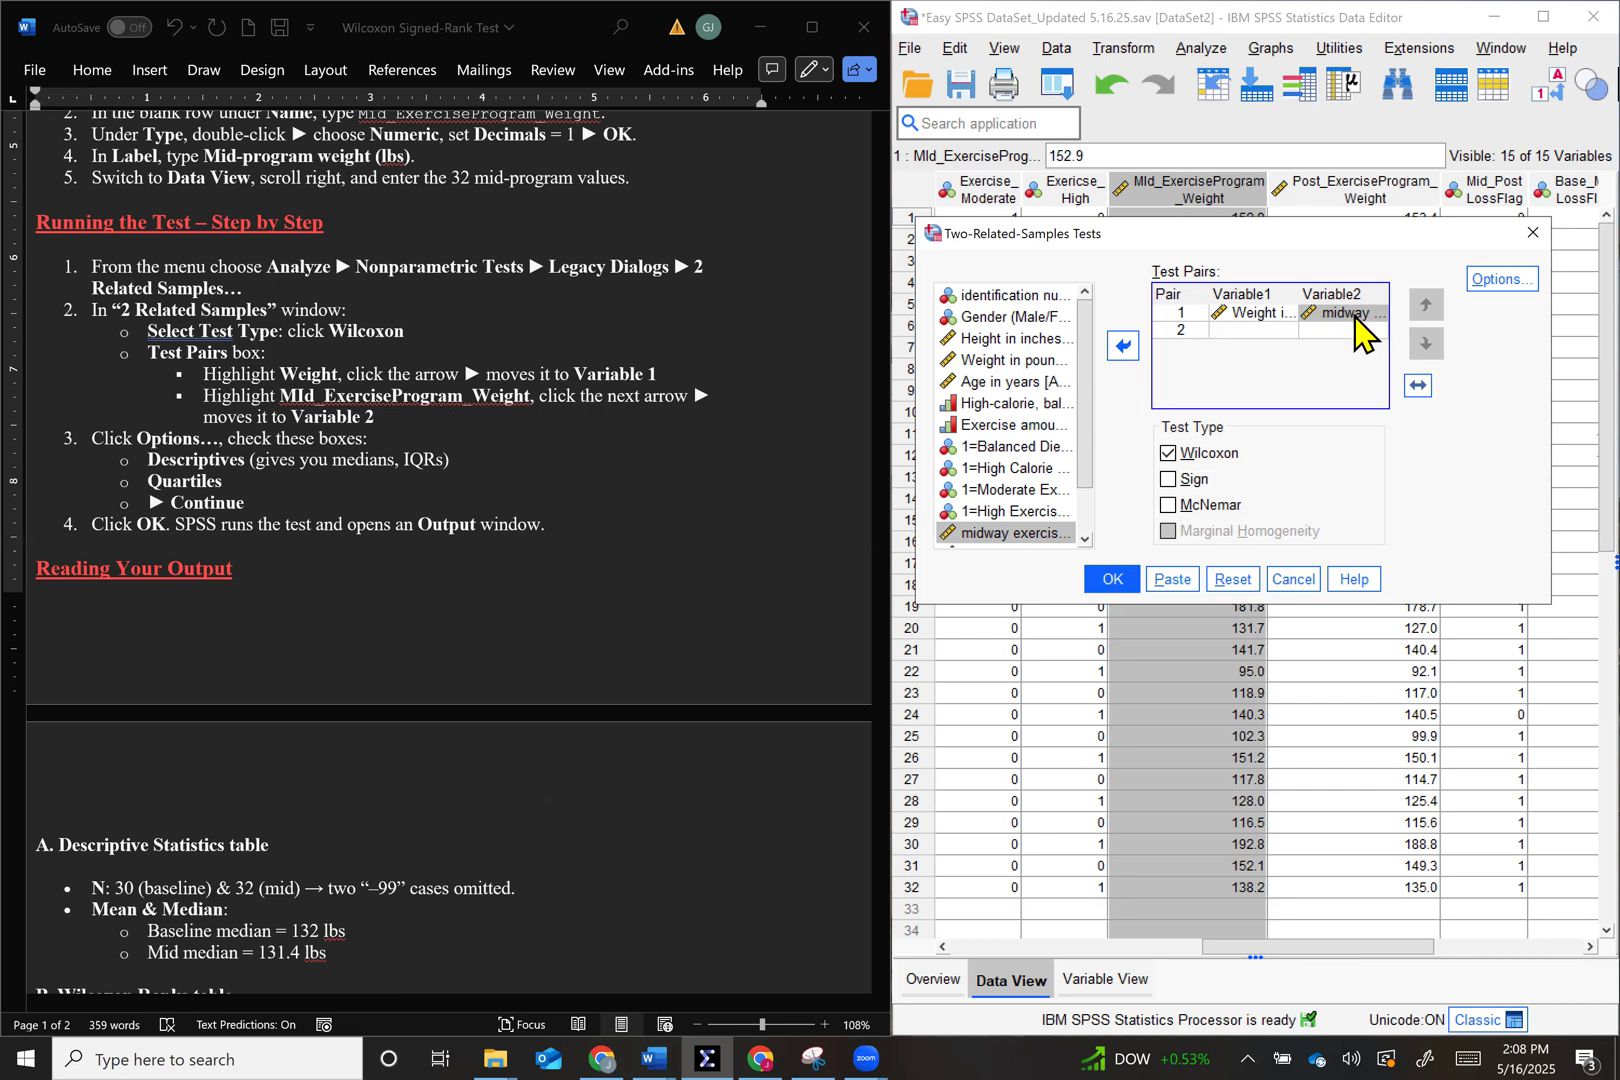
Accept the Descriptive and Quartiles statistics with cases excluded test-by-test, and run the Wilcoxon test
left_click(1500, 281)
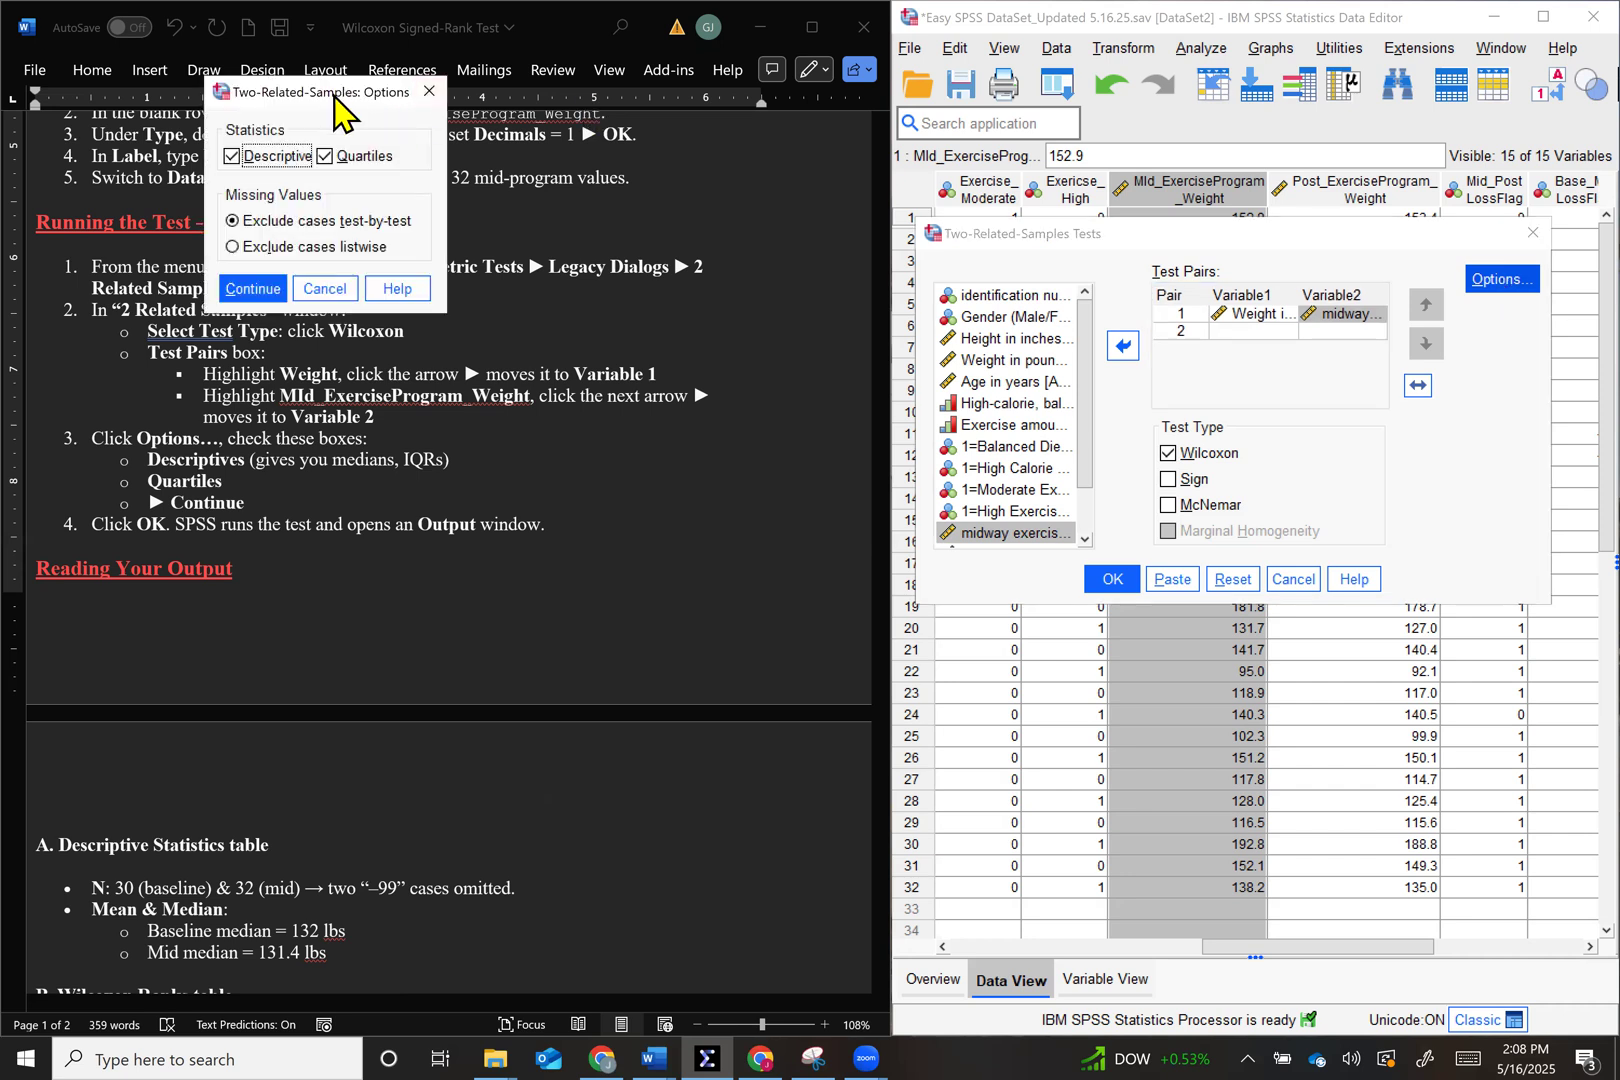
left_click_drag(333, 97, 735, 447)
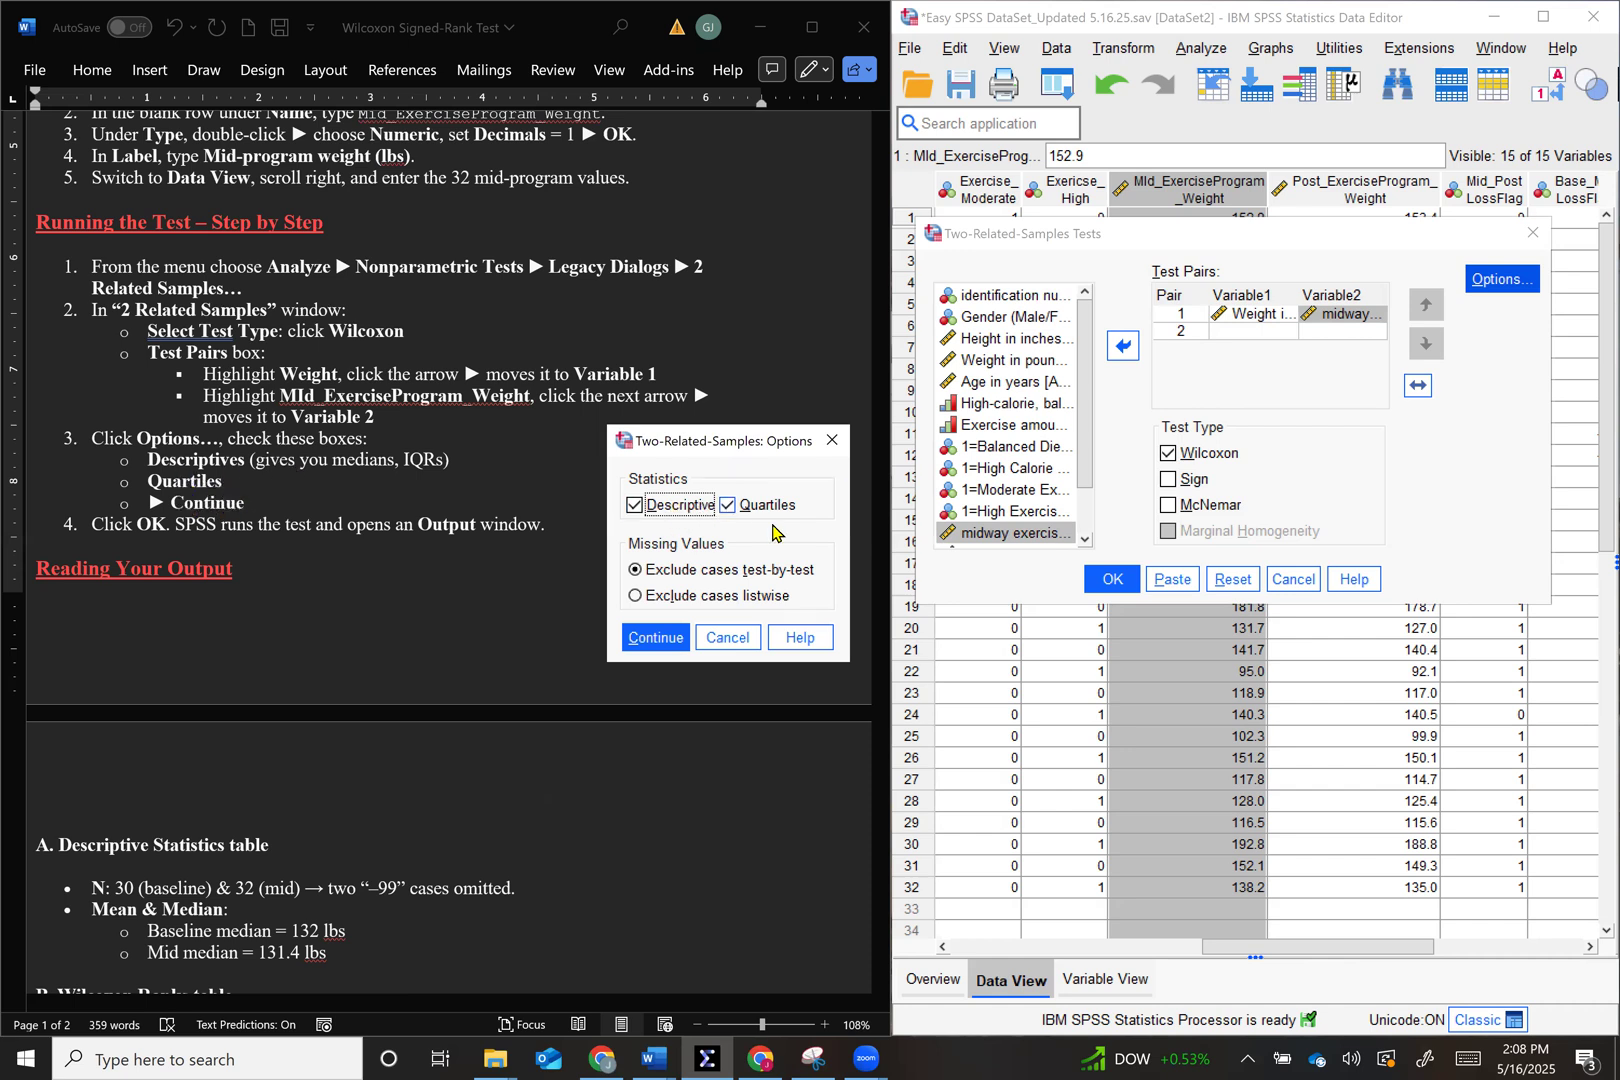
left_click(648, 646)
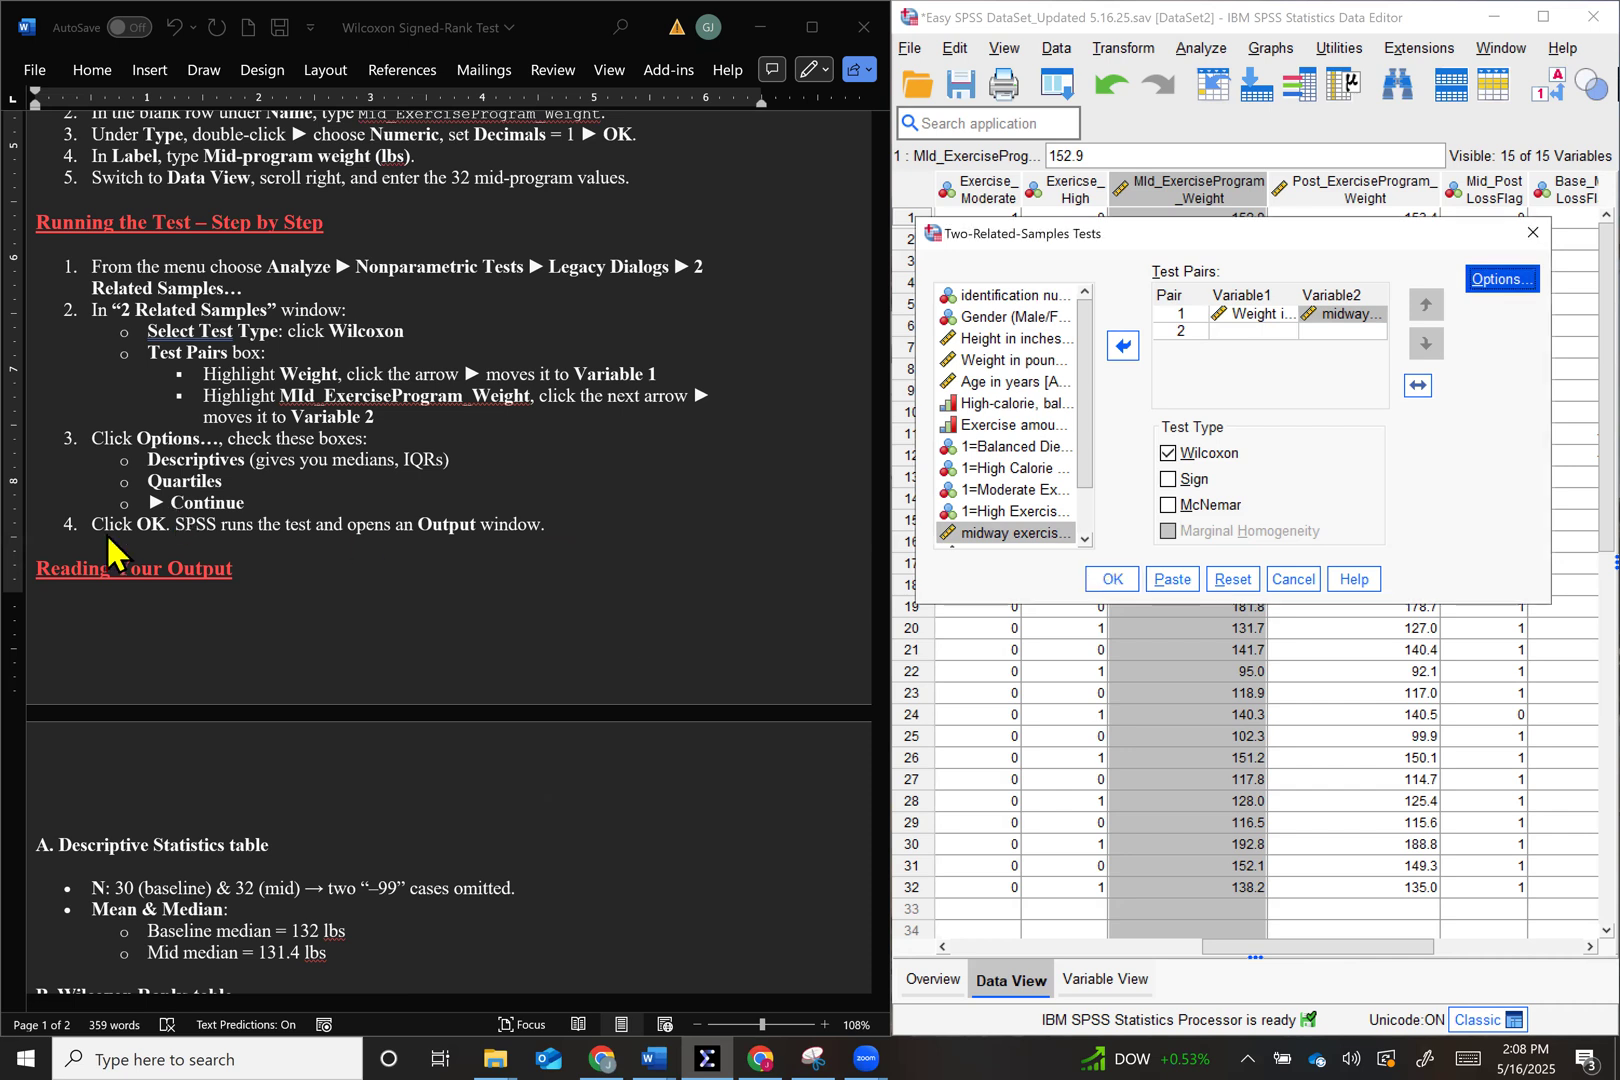
left_click(1113, 580)
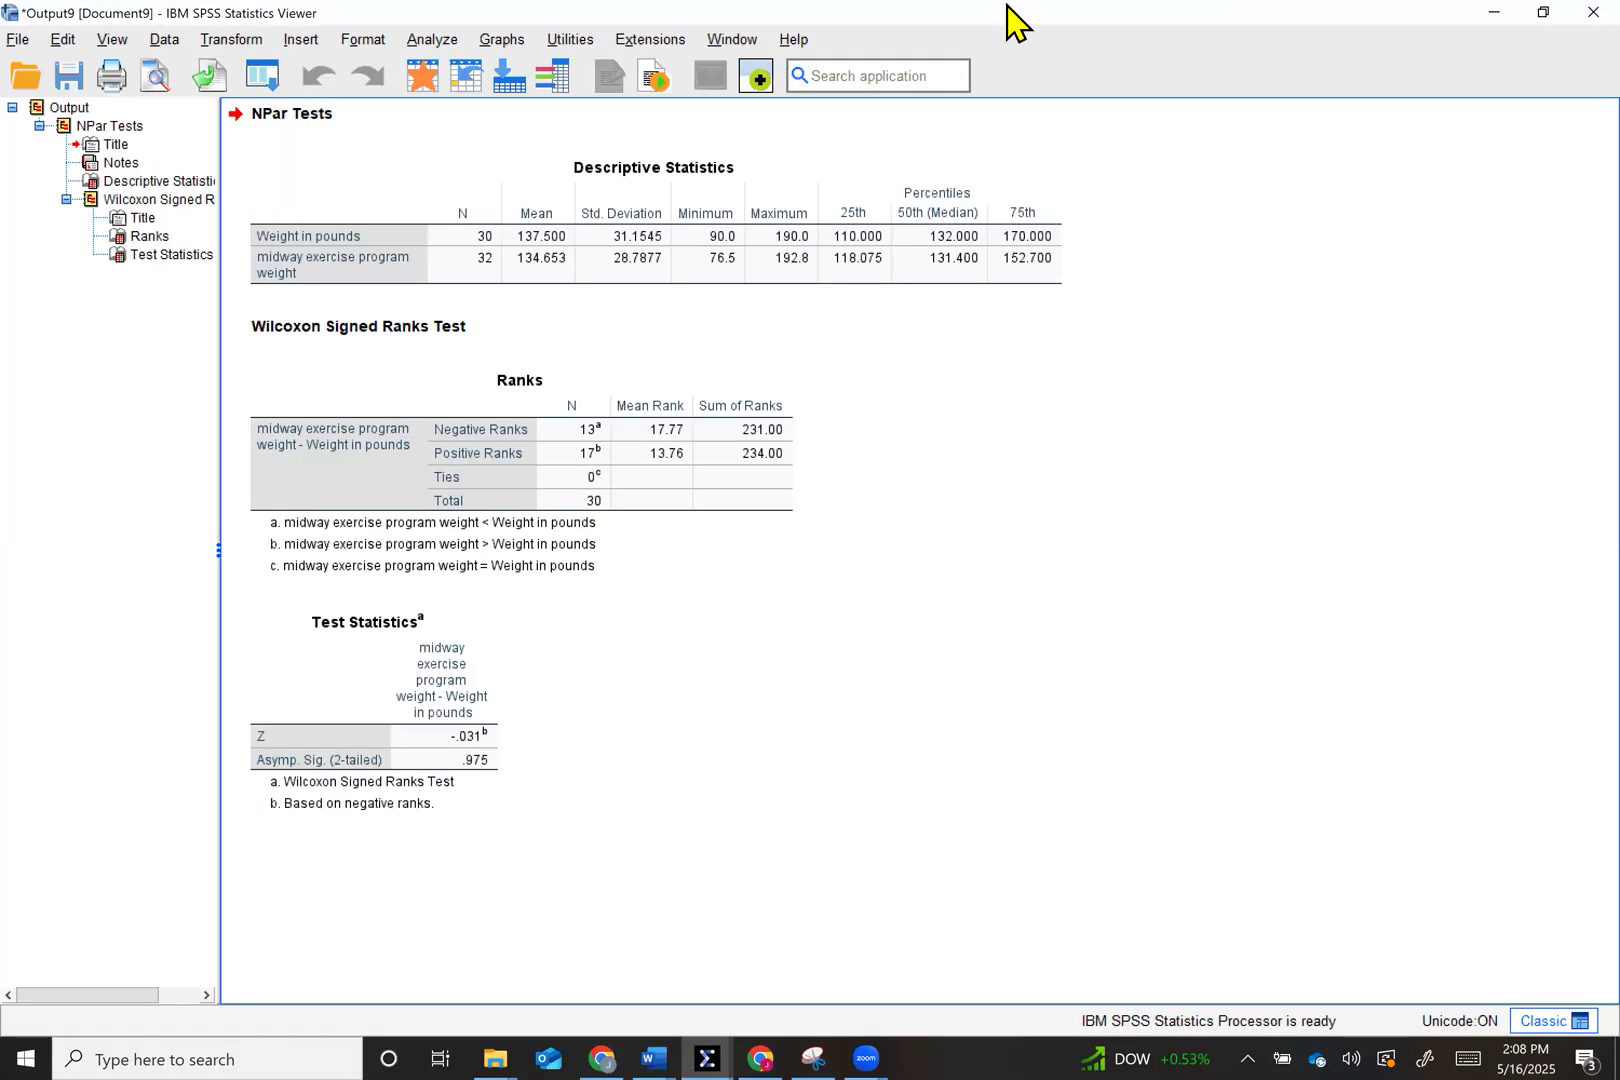
Restore the output viewer beside the instructions document and narrow its outline pane to show more of the tables
double_click(990, 8)
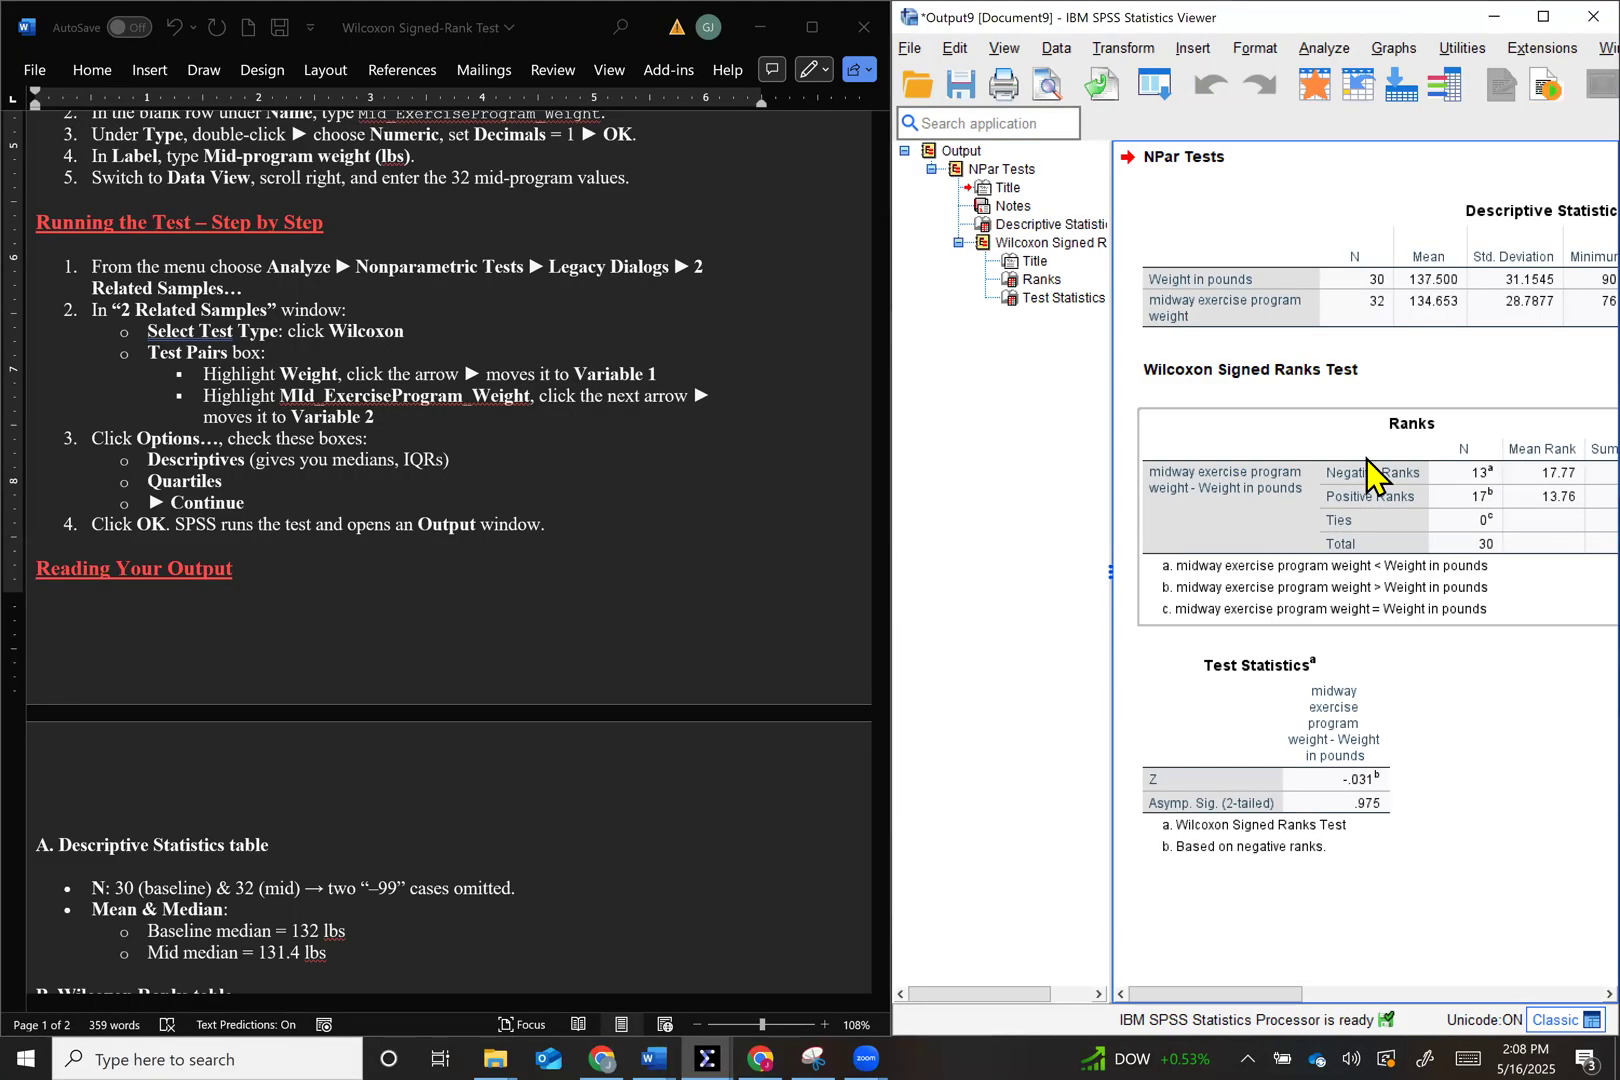
left_click_drag(1004, 176, 944, 192)
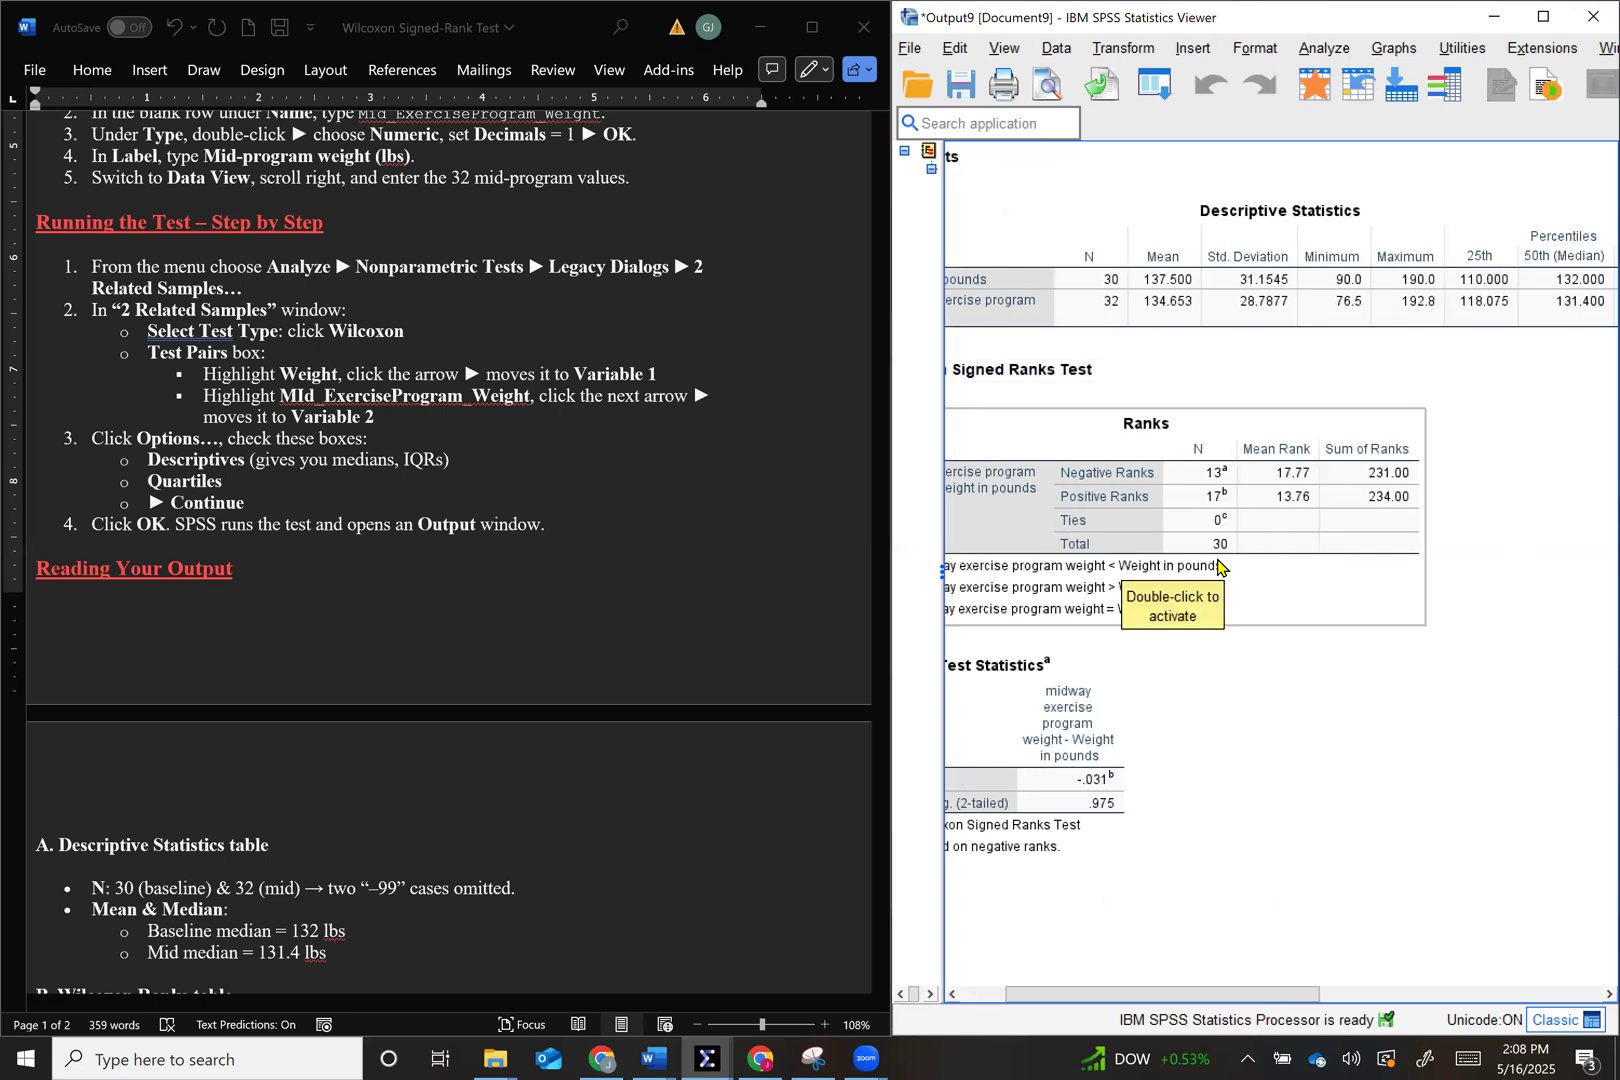
scroll(1218, 567, "left", 2)
Compare N, means, medians and quartiles of both weights in the Descriptive Statistics table with section A of the instructions
scroll(551, 644, "down", 2)
scroll(551, 644, "down", 8)
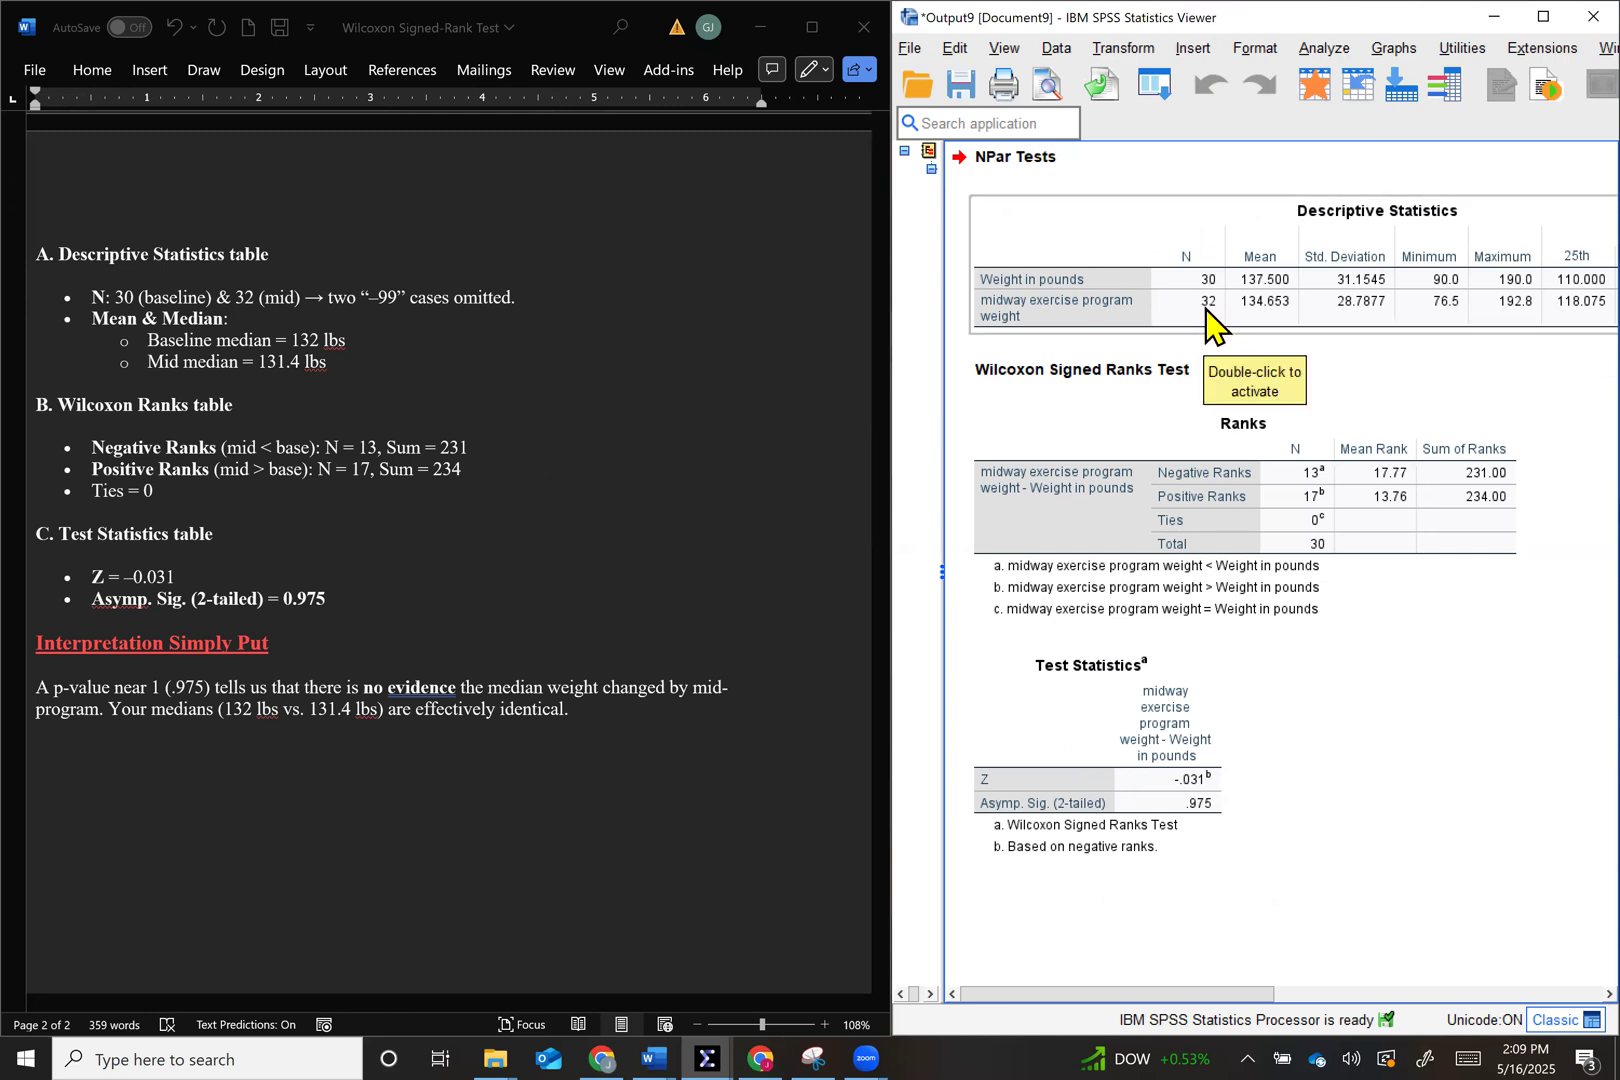
scroll(1138, 340, "right", 3)
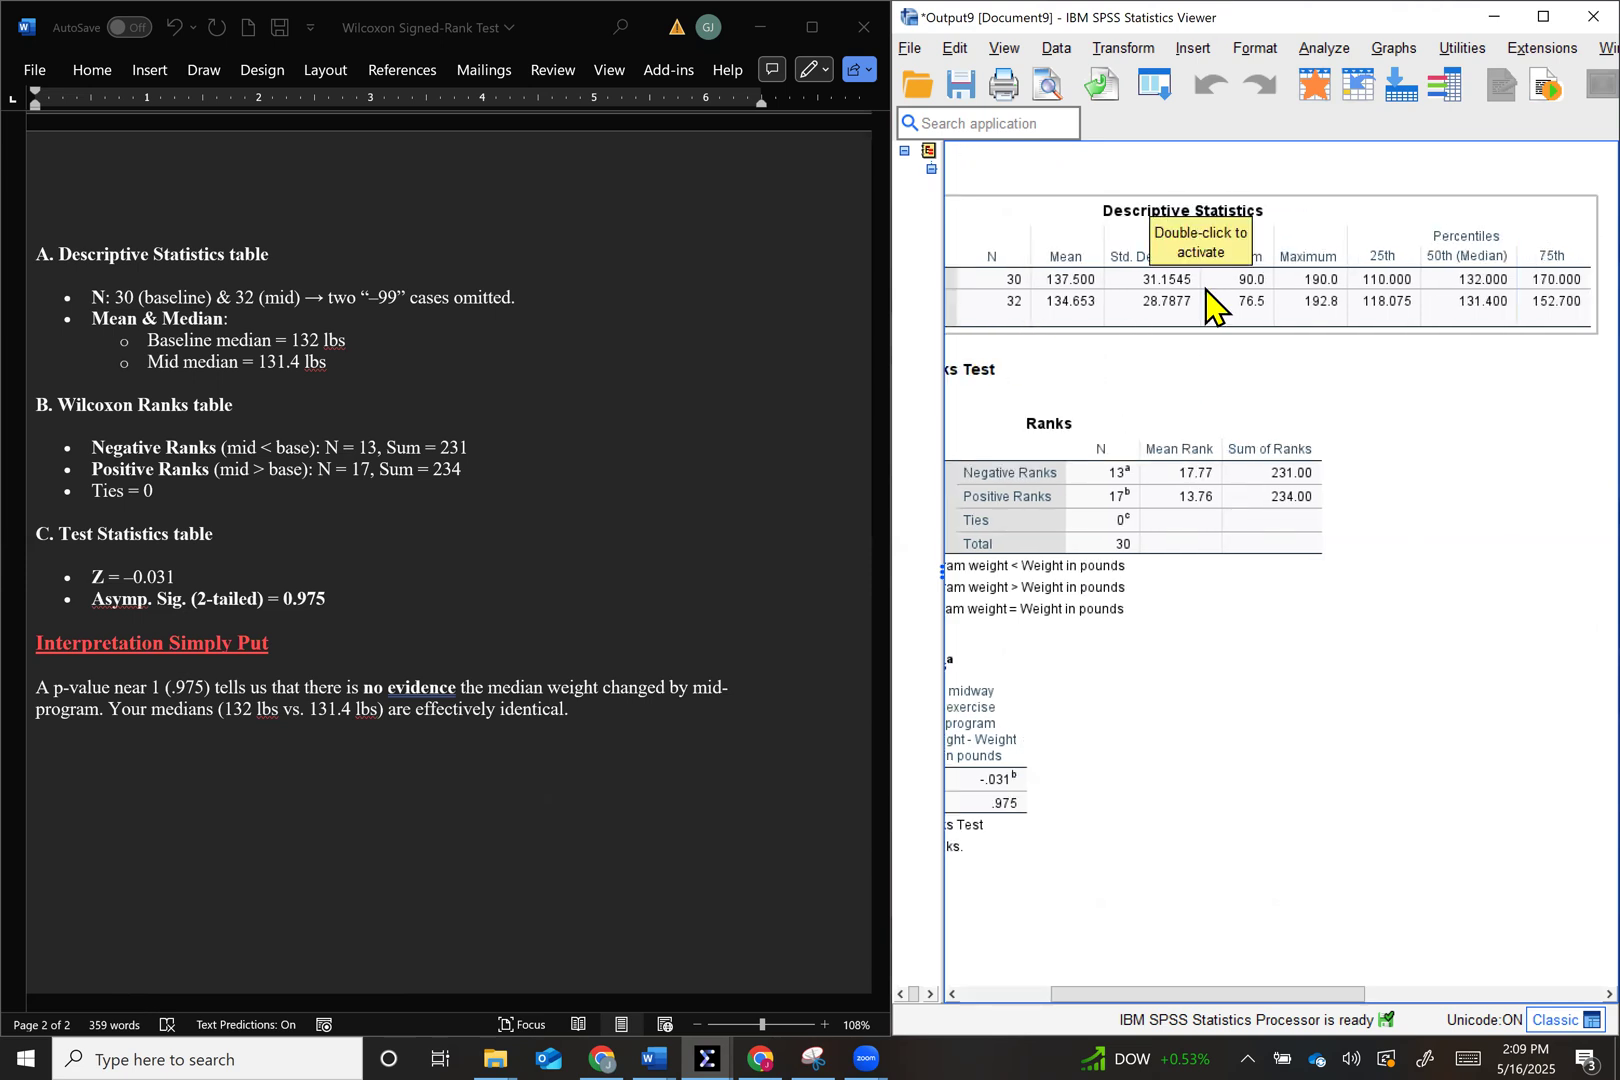
scroll(1136, 323, "left", 3)
scroll(1130, 340, "right", 2)
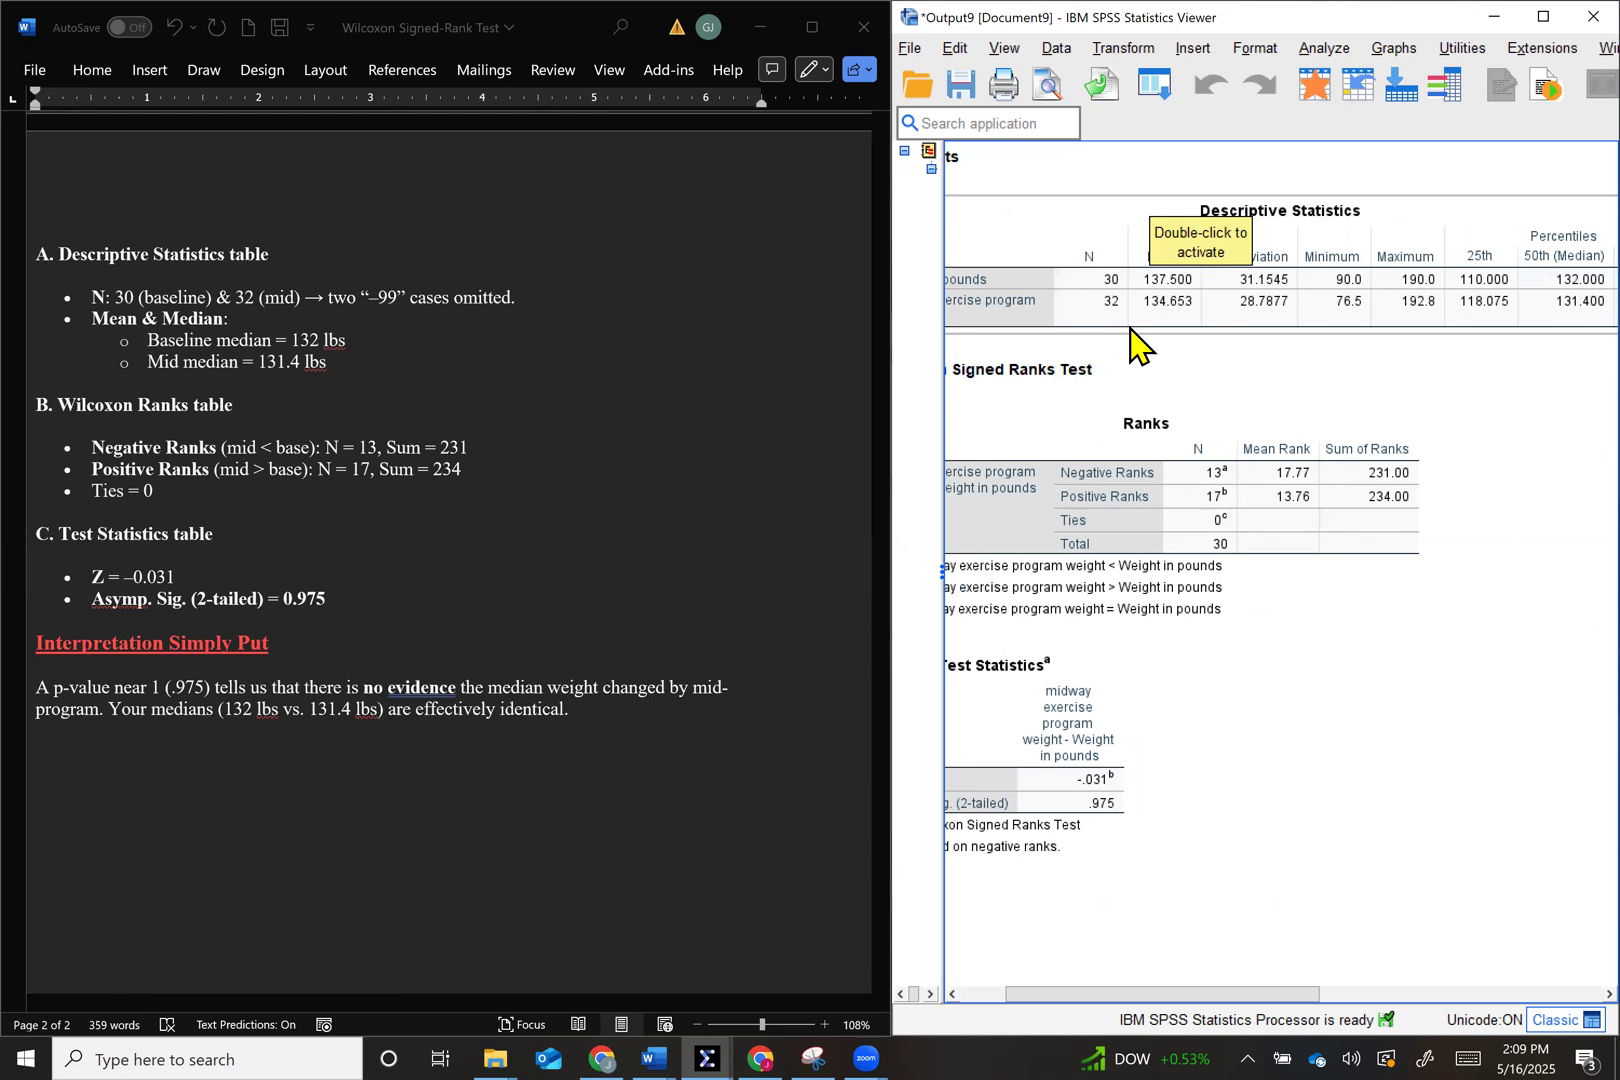
scroll(1018, 300, "left", 2)
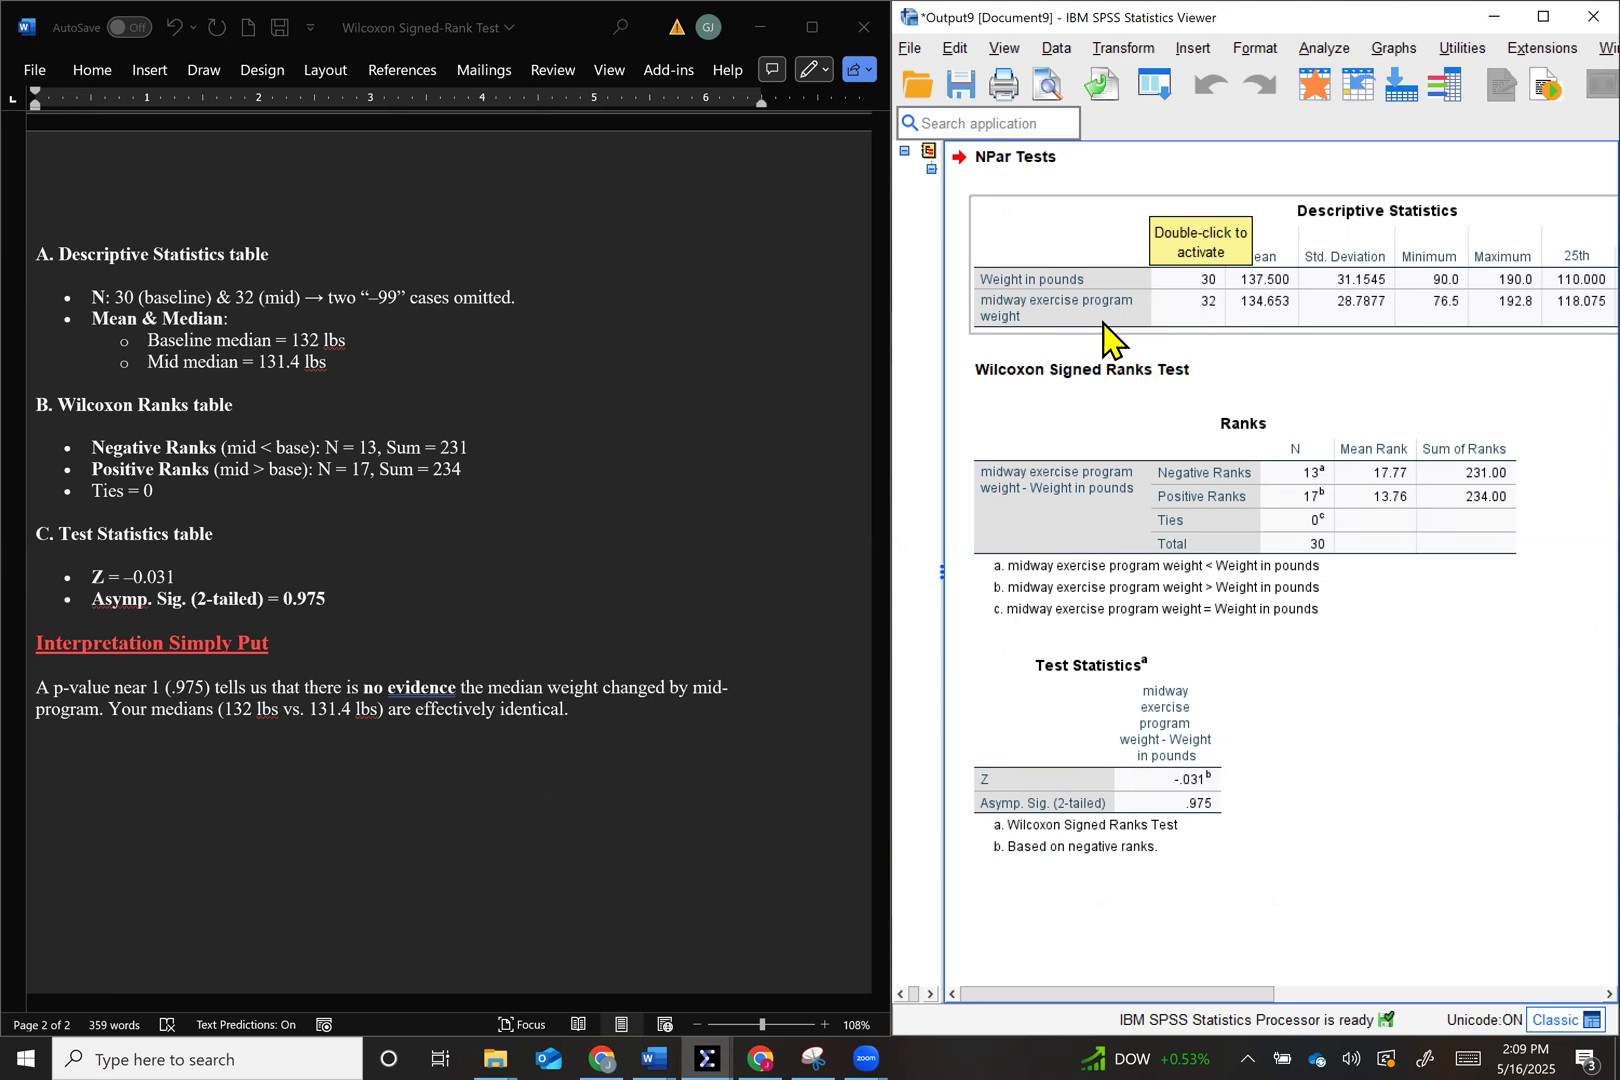
scroll(1103, 340, "right", 4)
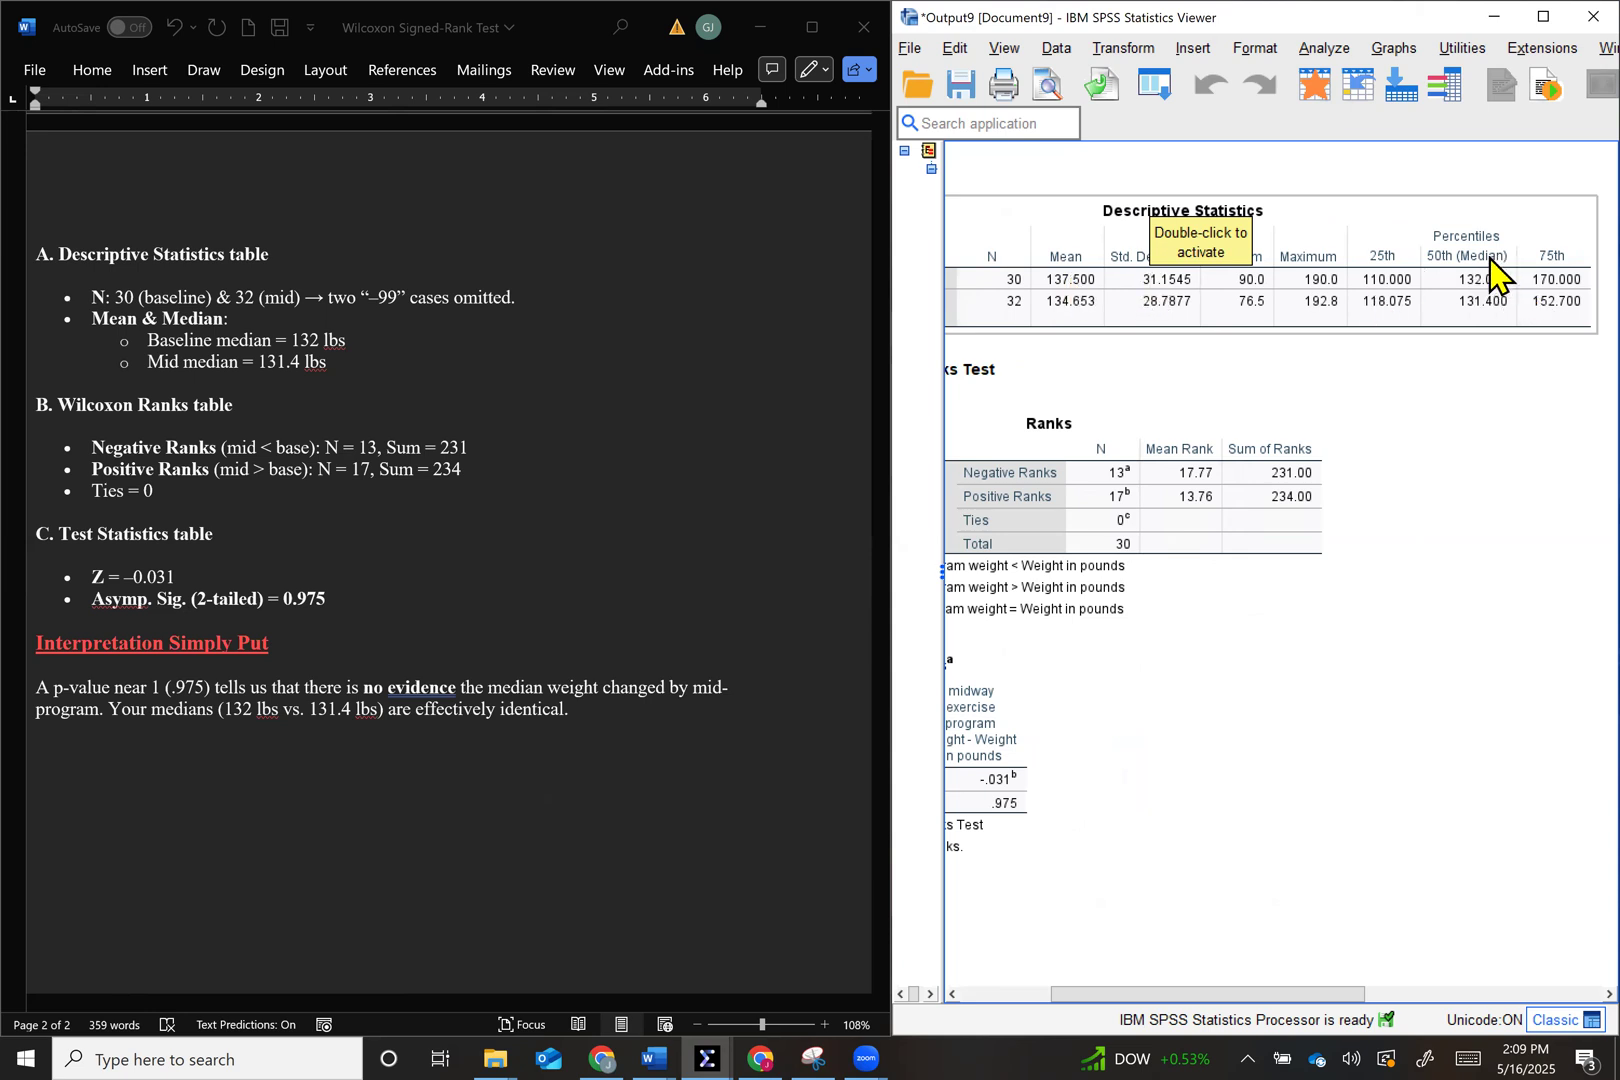
scroll(1490, 278, "left", 3)
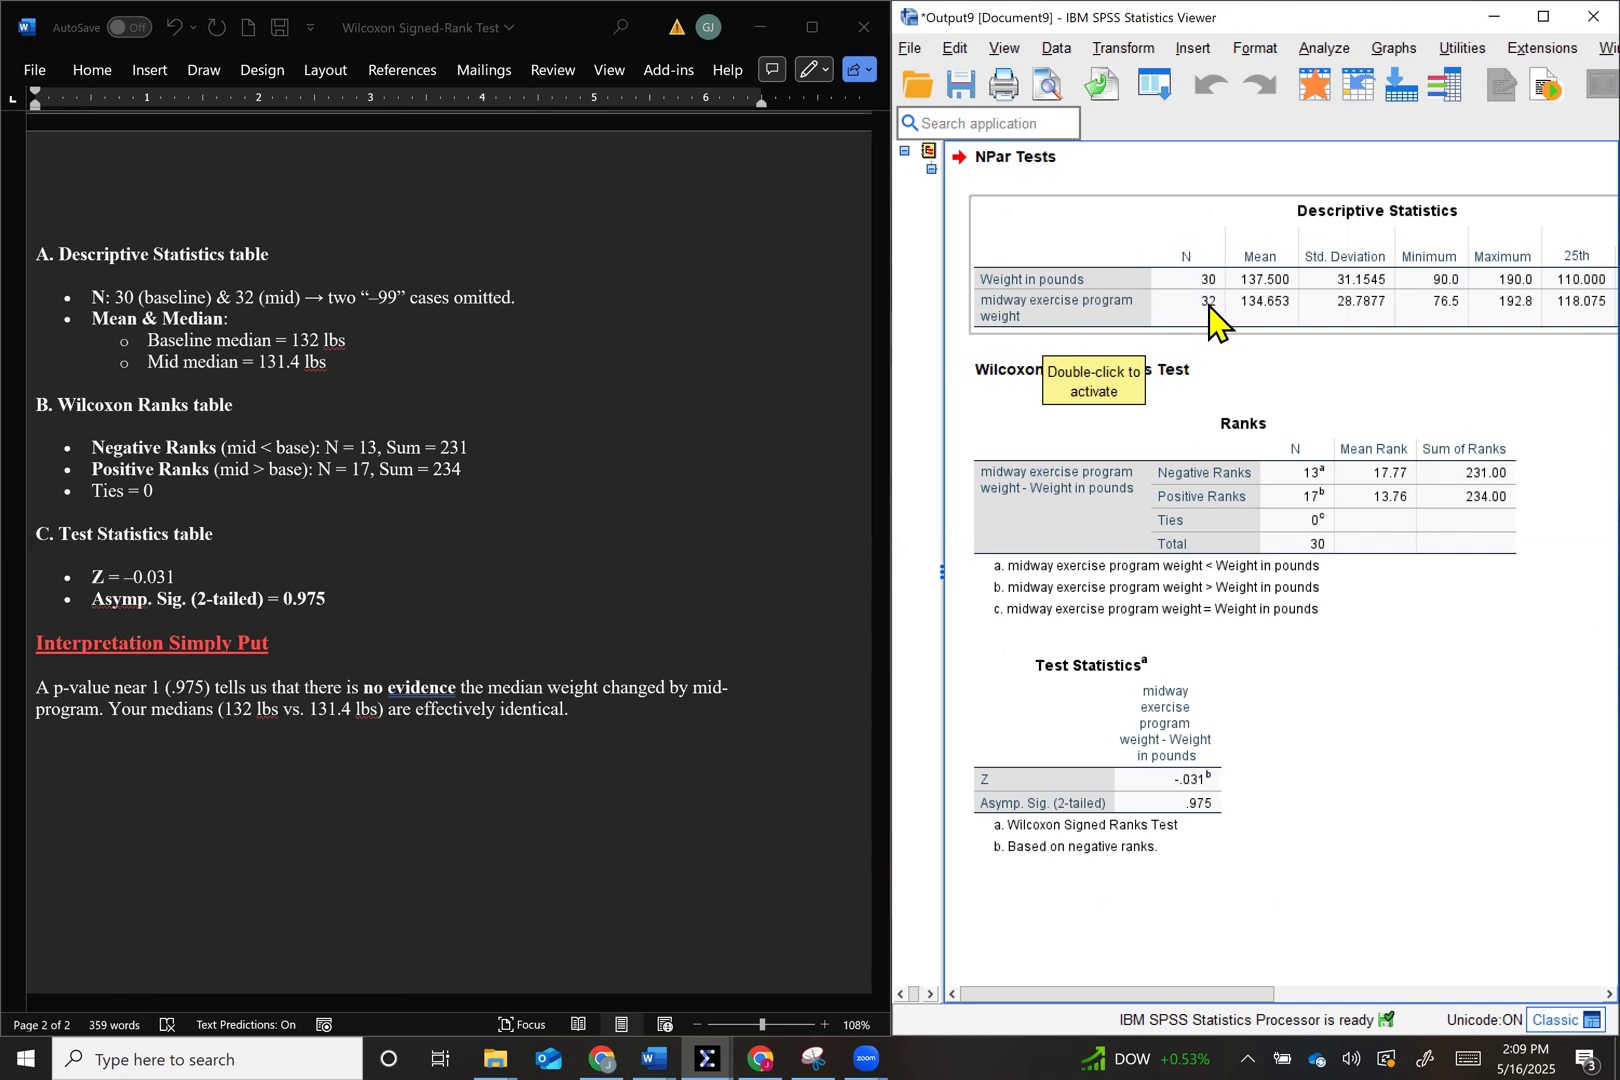
scroll(1198, 318, "right", 3)
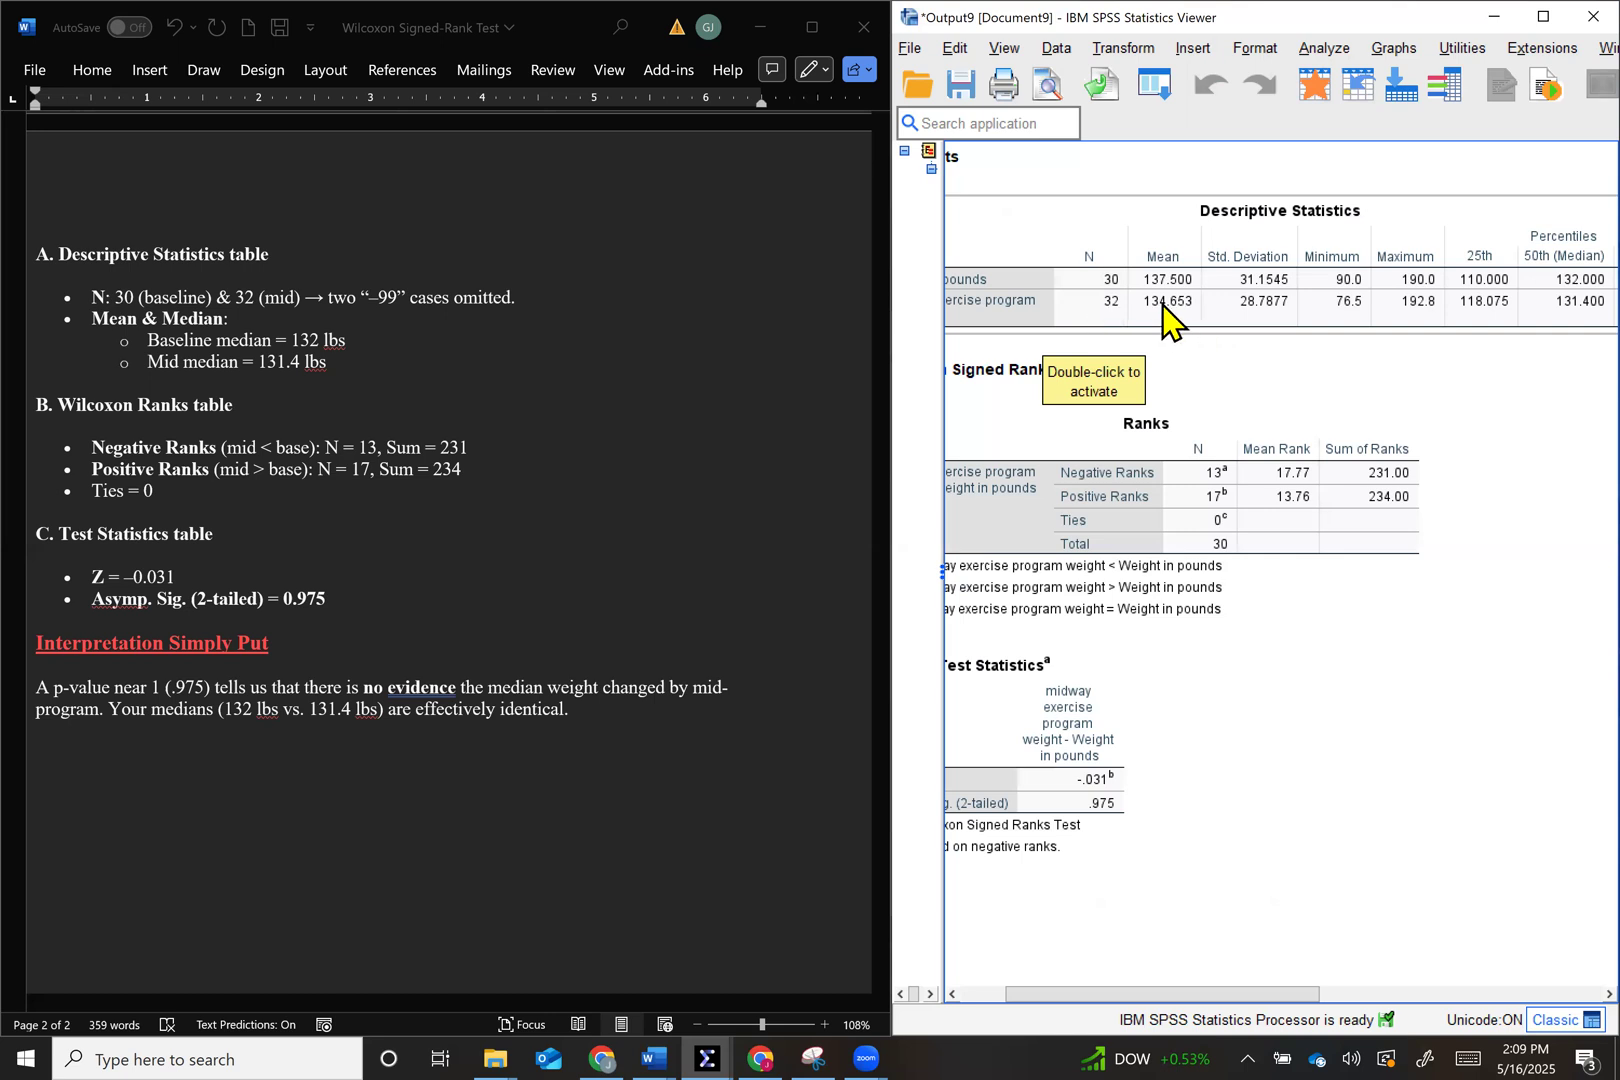
scroll(1165, 318, "right", 6)
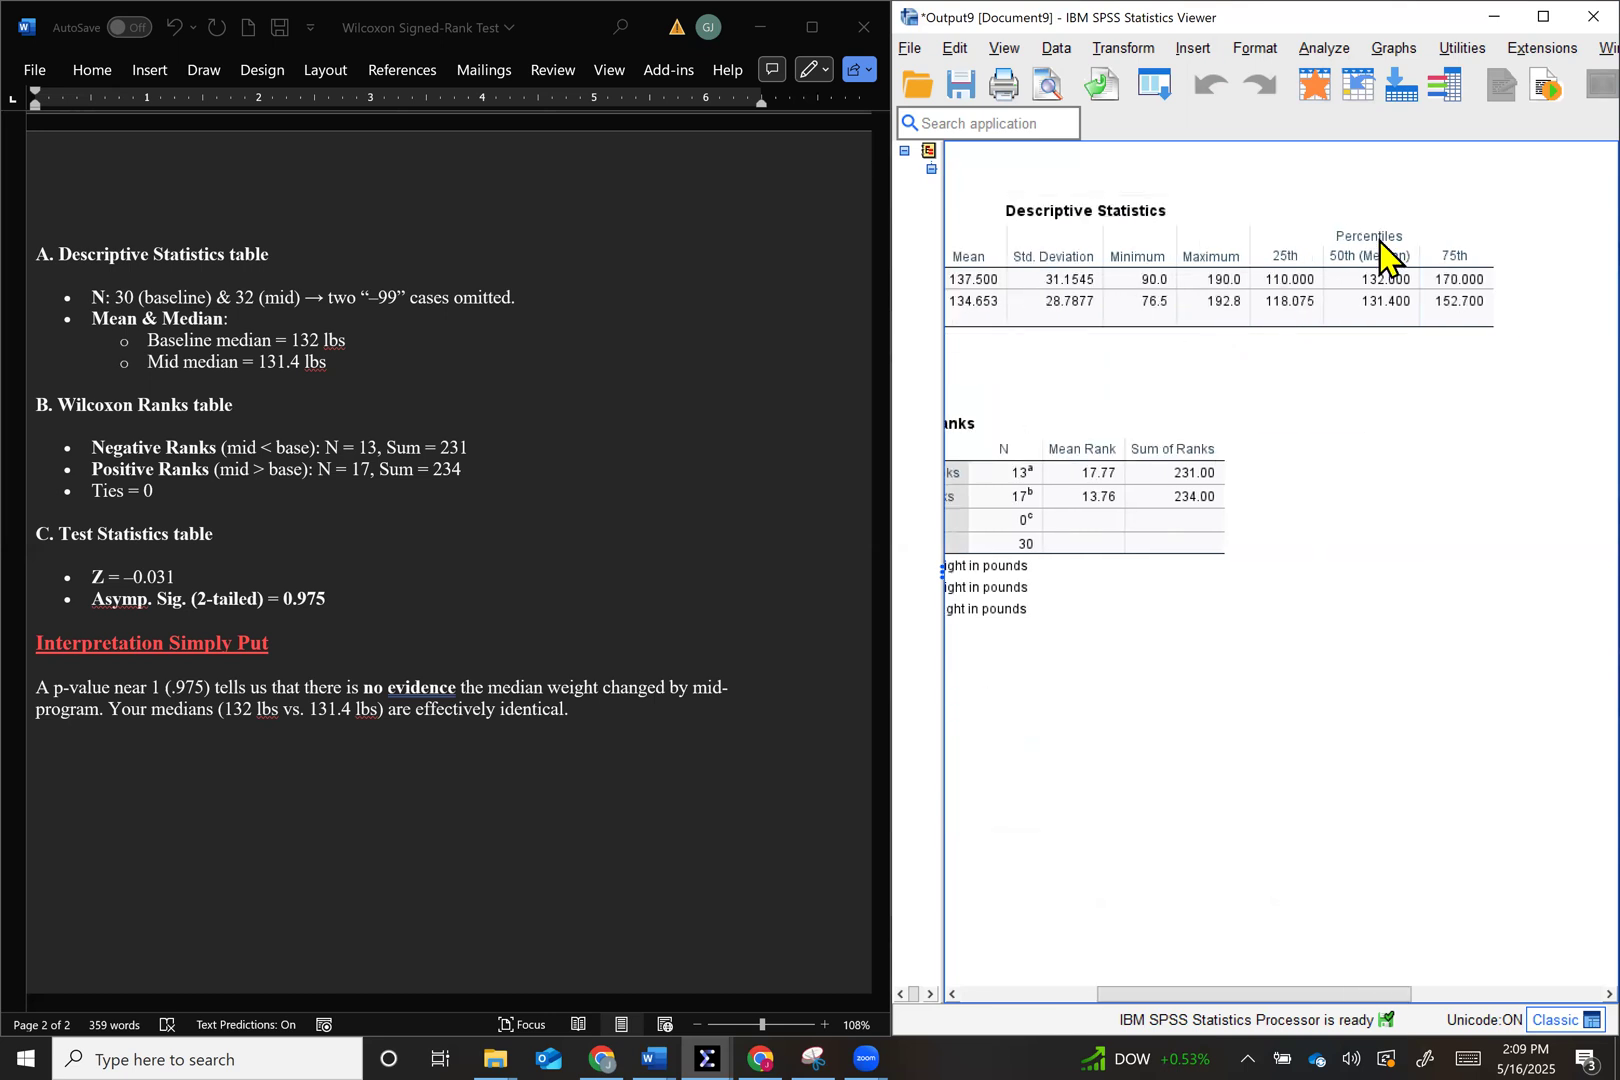
left_click(1380, 255)
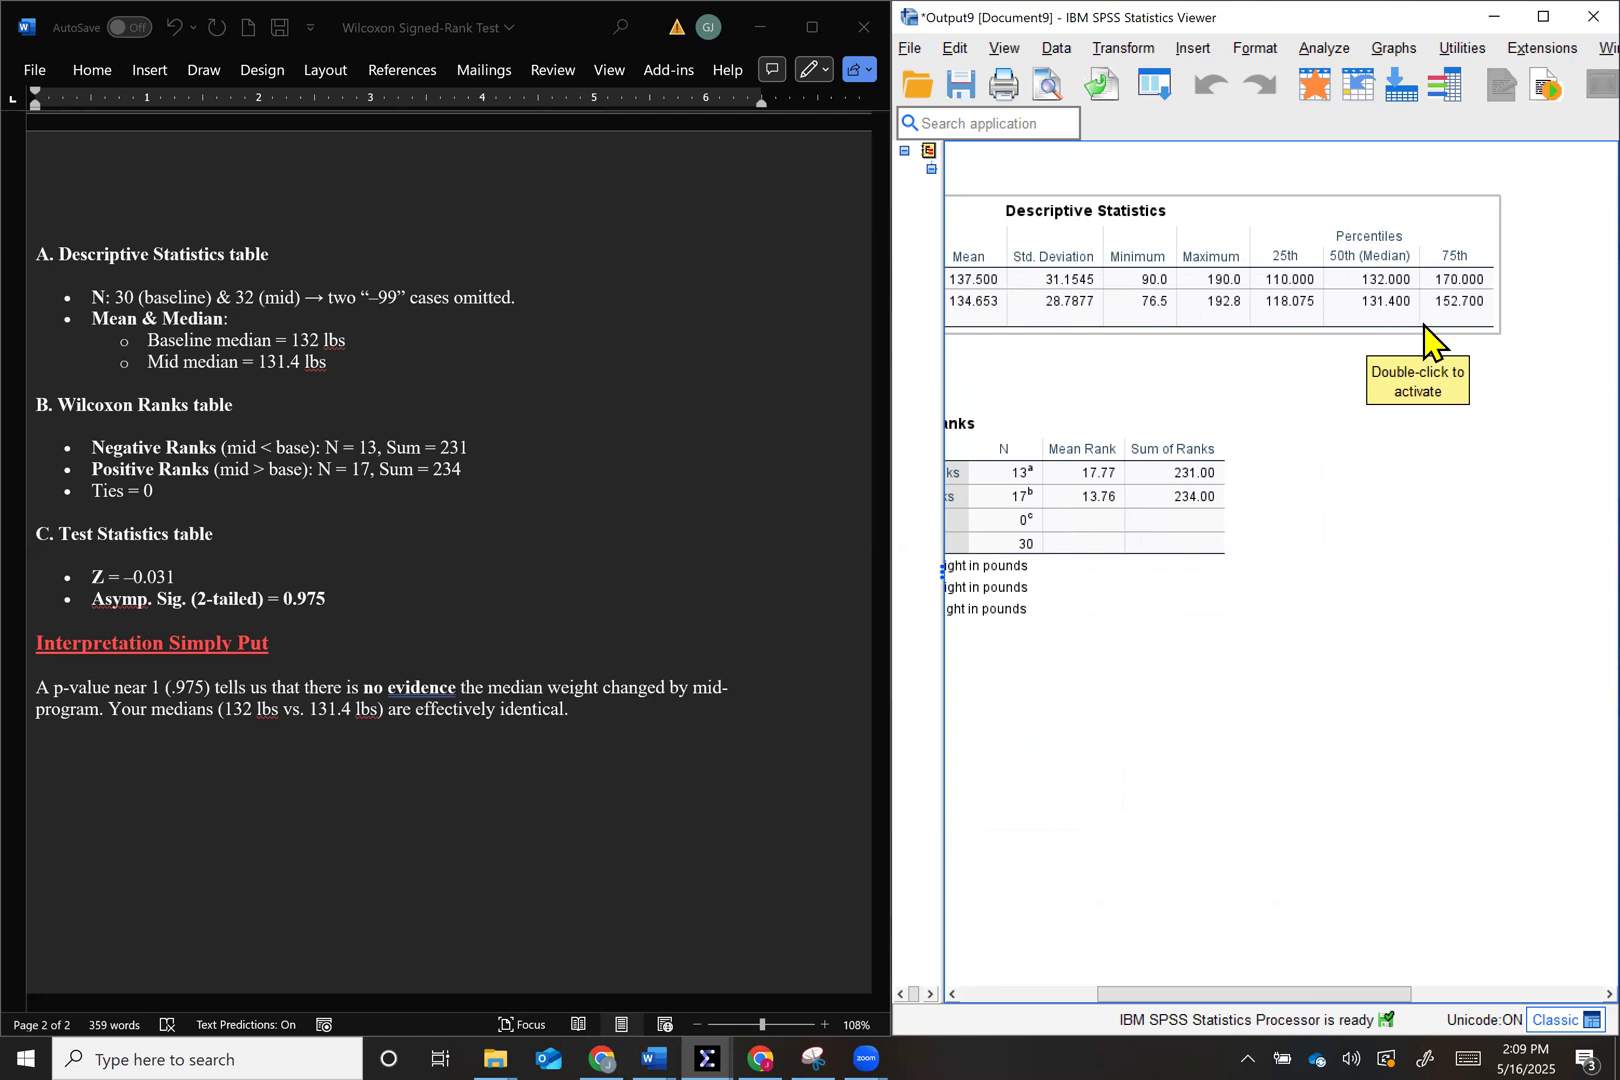
scroll(1440, 325, "left", 5)
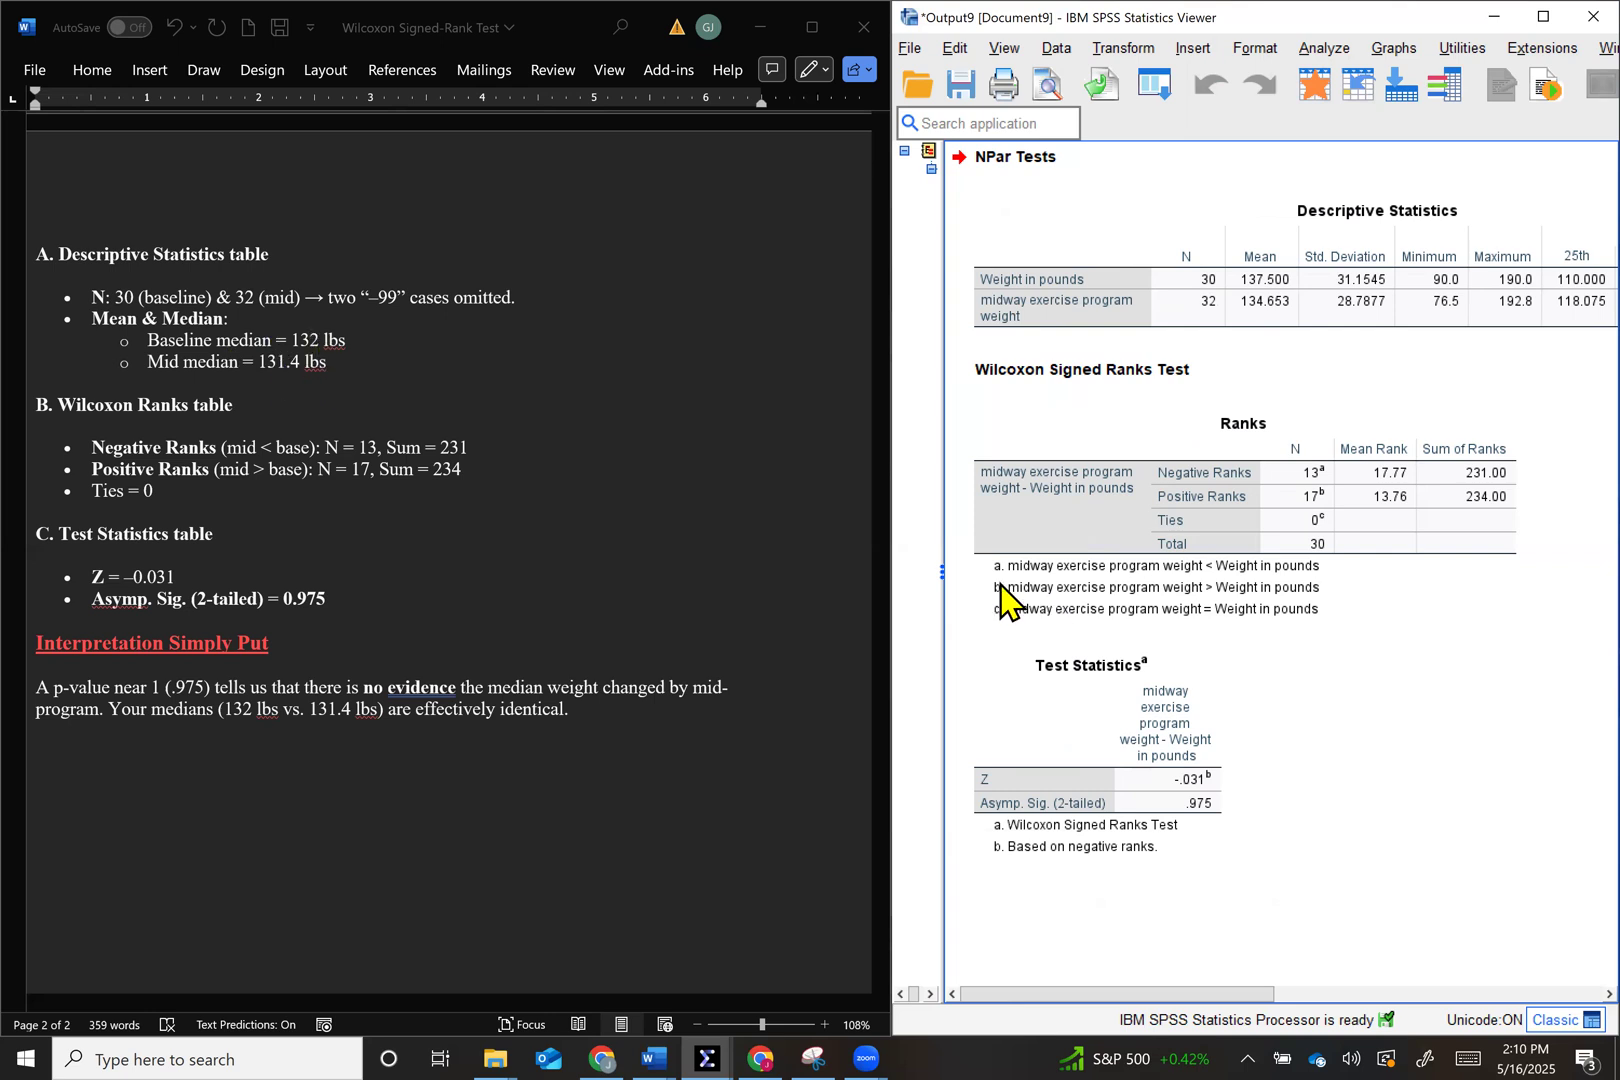
scroll(1352, 362, "right", 5)
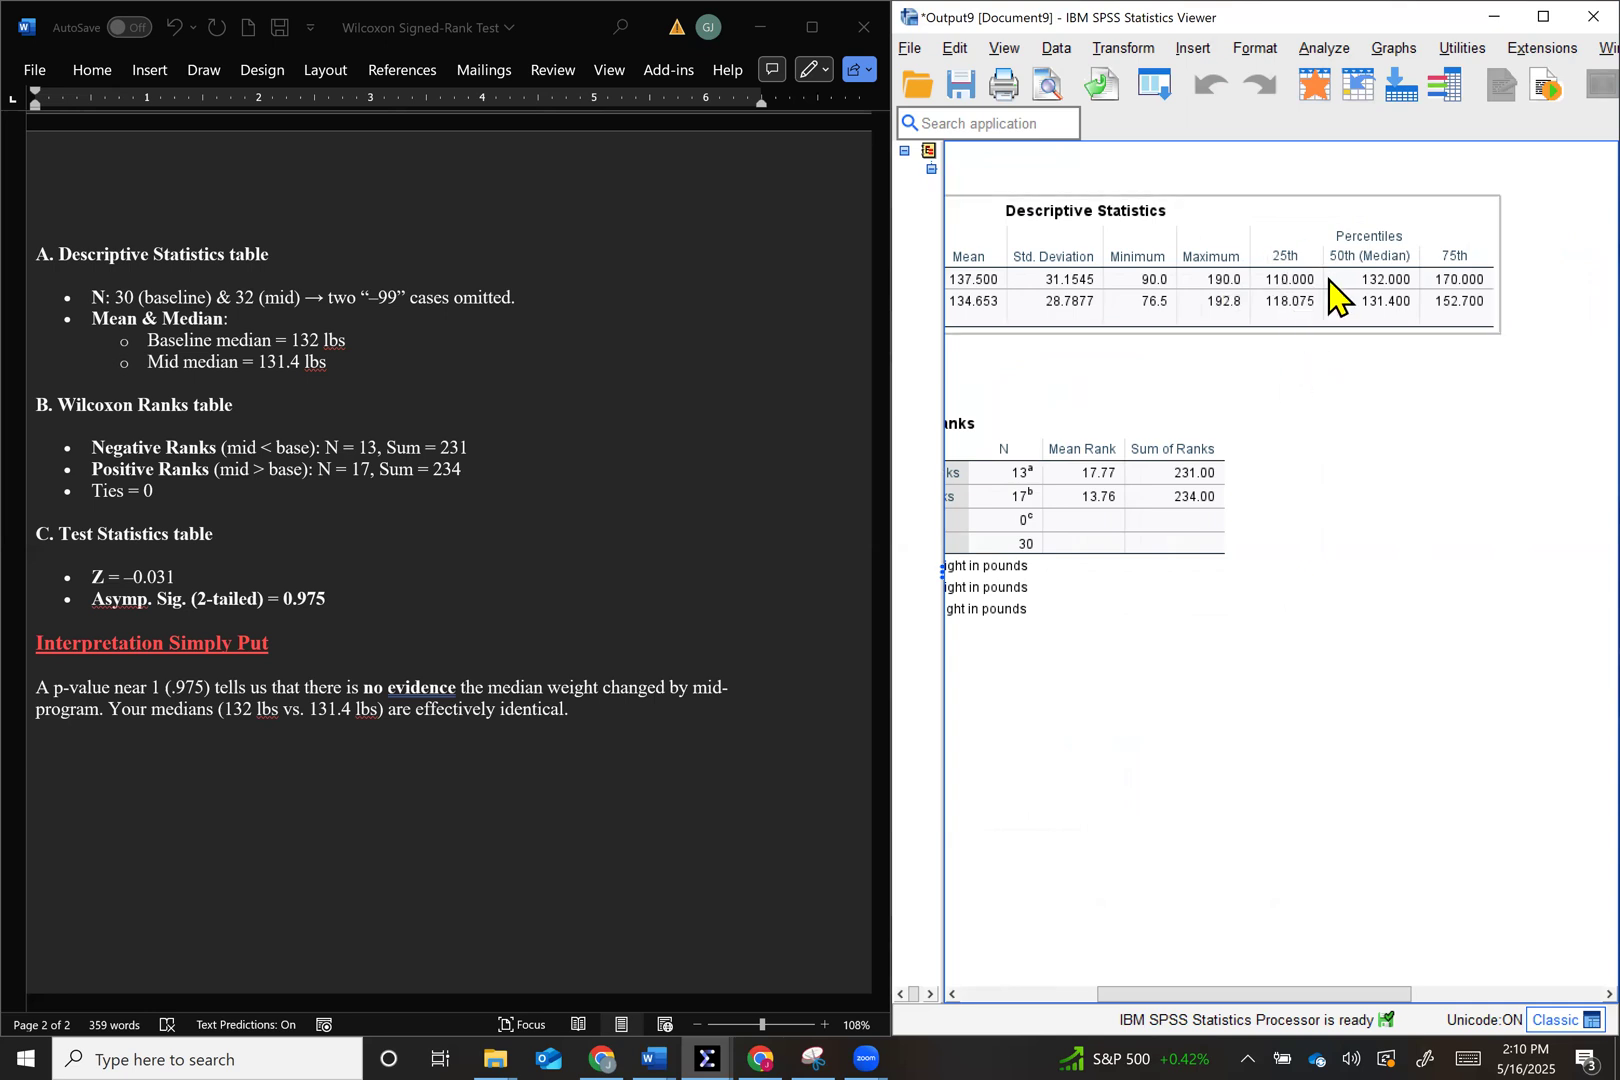
left_click(1480, 300)
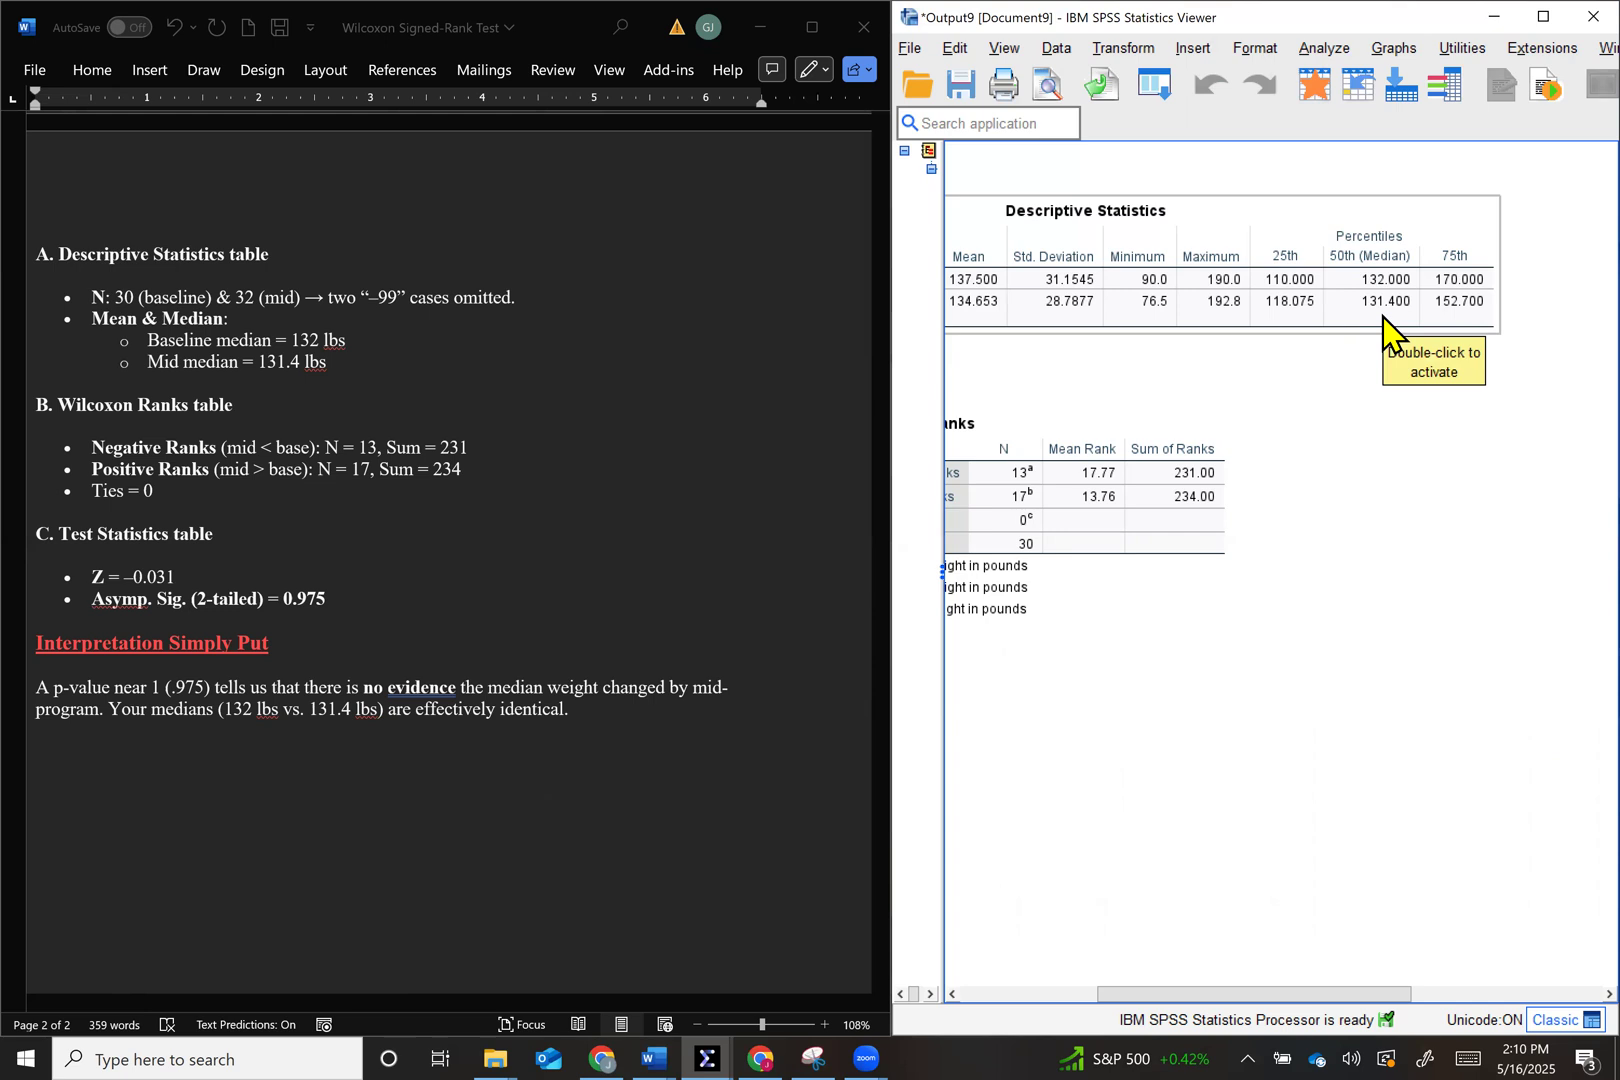
scroll(1383, 318, "left", 3)
scroll(1383, 318, "left", 2)
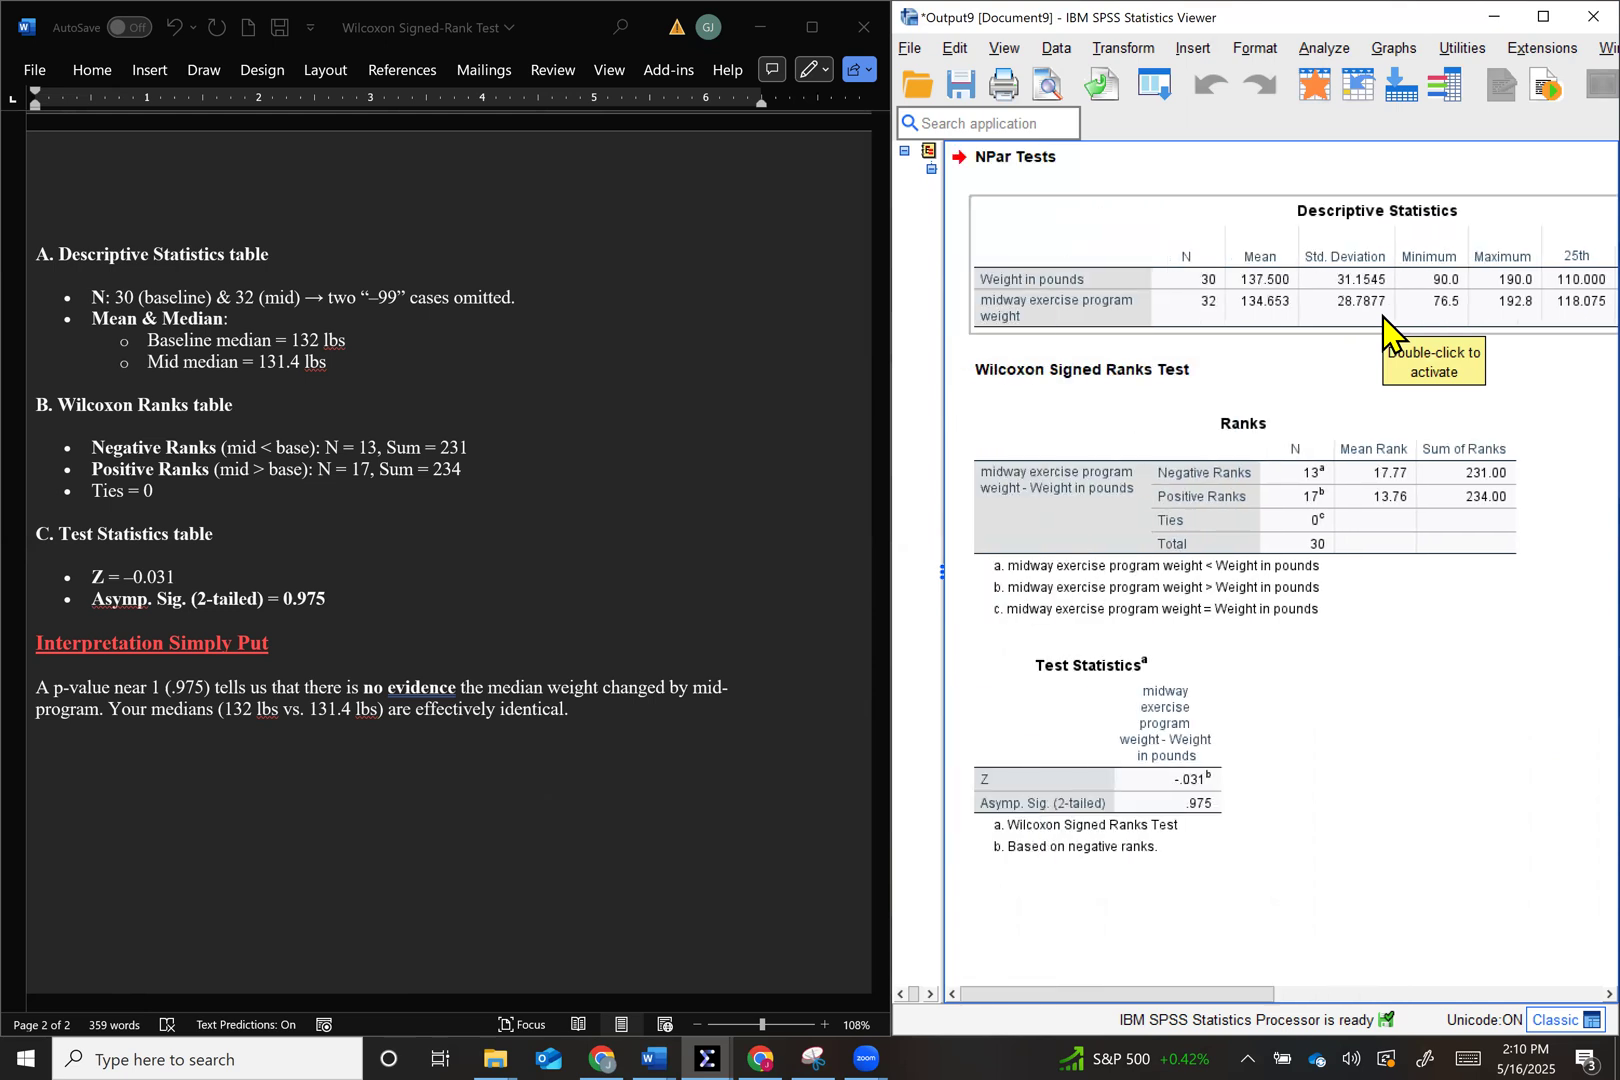
Examine the Ranks table's negative ranks, positive ranks, ties and sums against section B of the instructions
left_click(1112, 468)
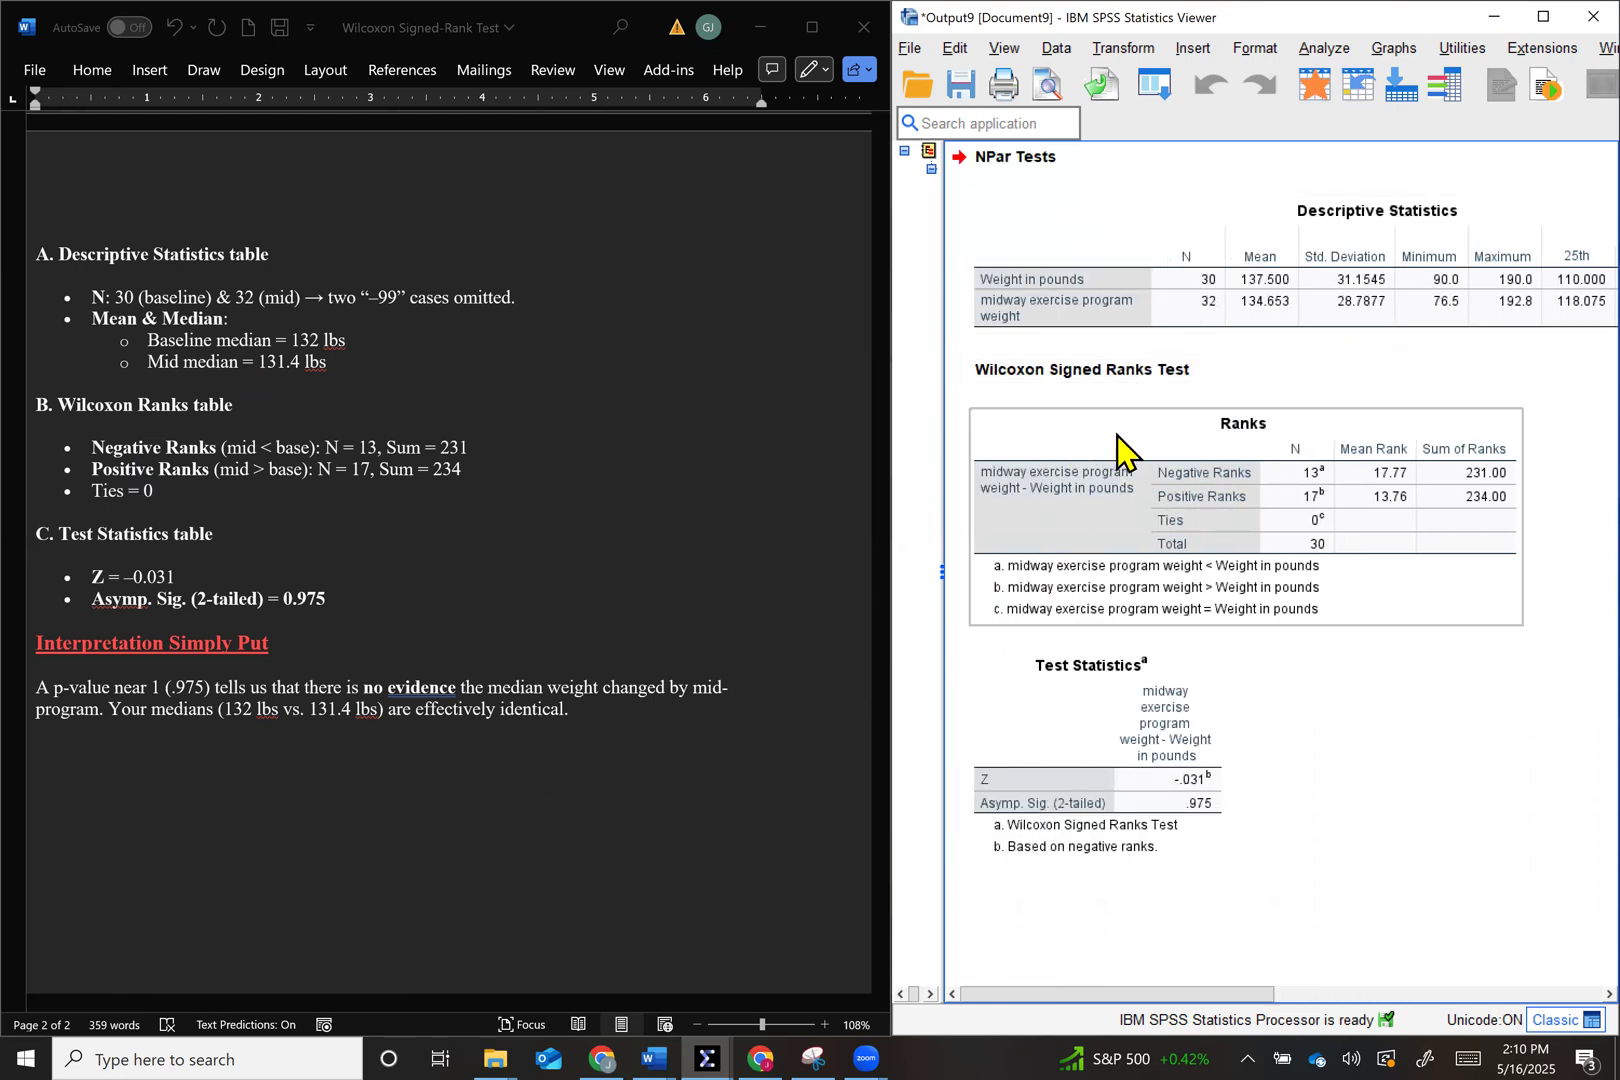
scroll(1278, 540, "right", 2)
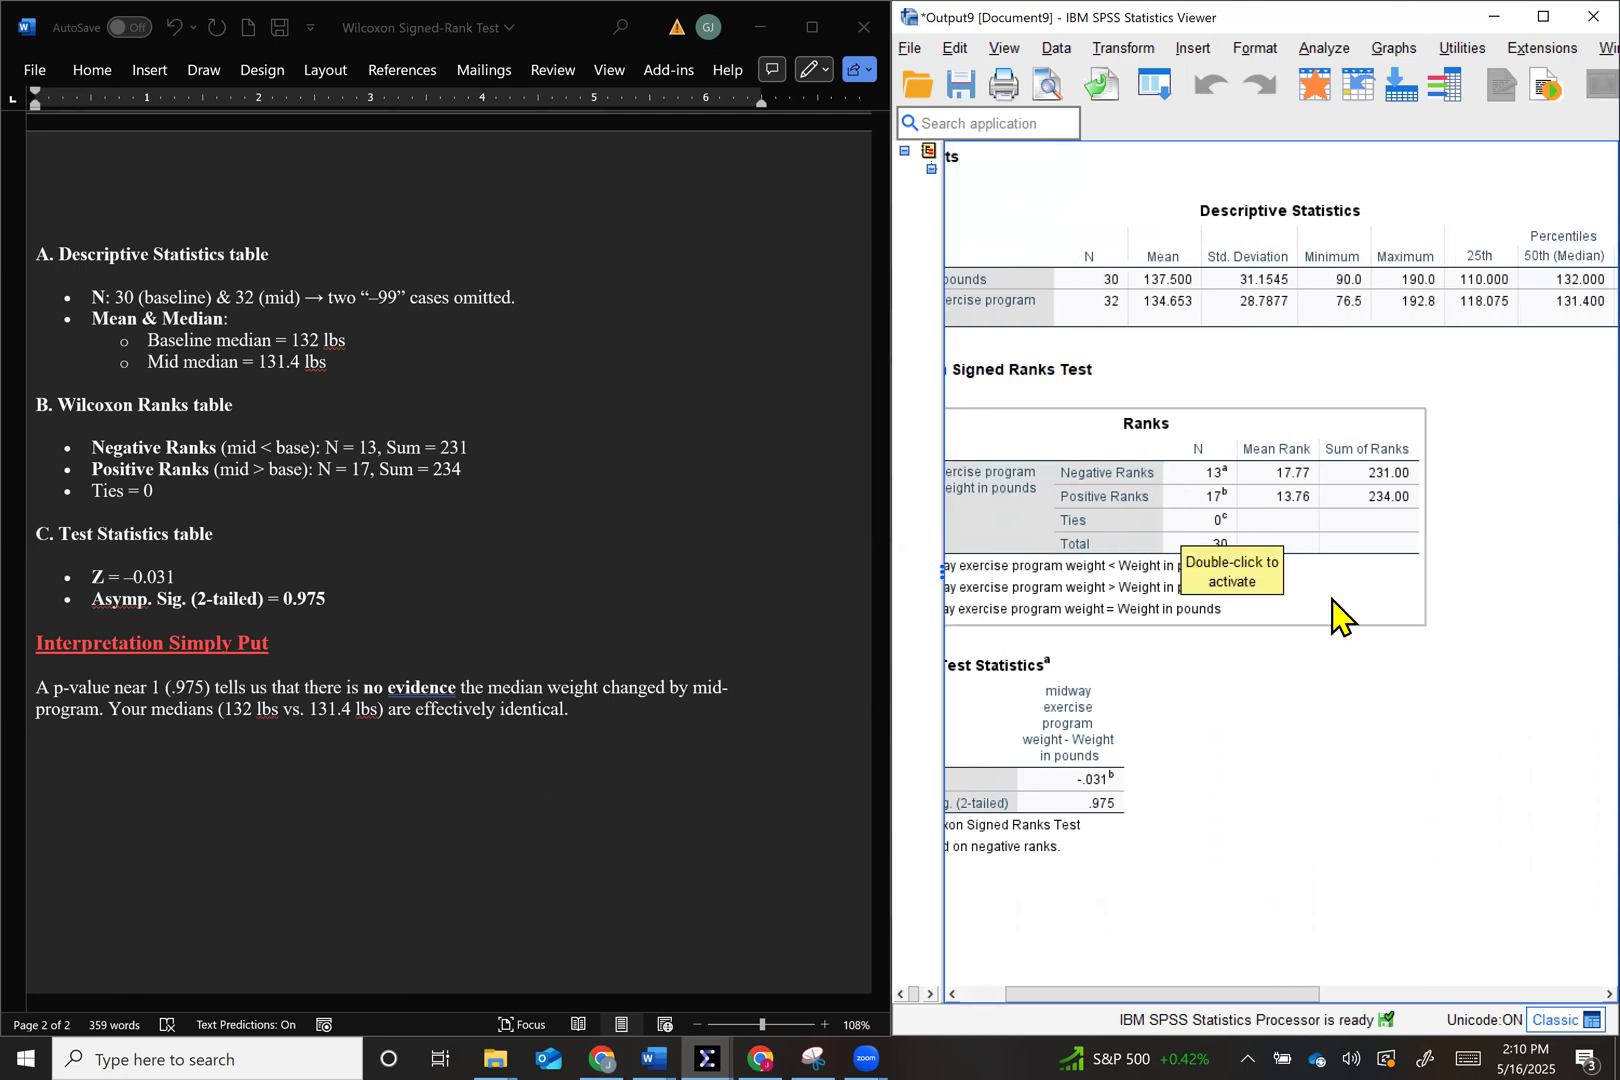
scroll(1320, 612, "left", 2)
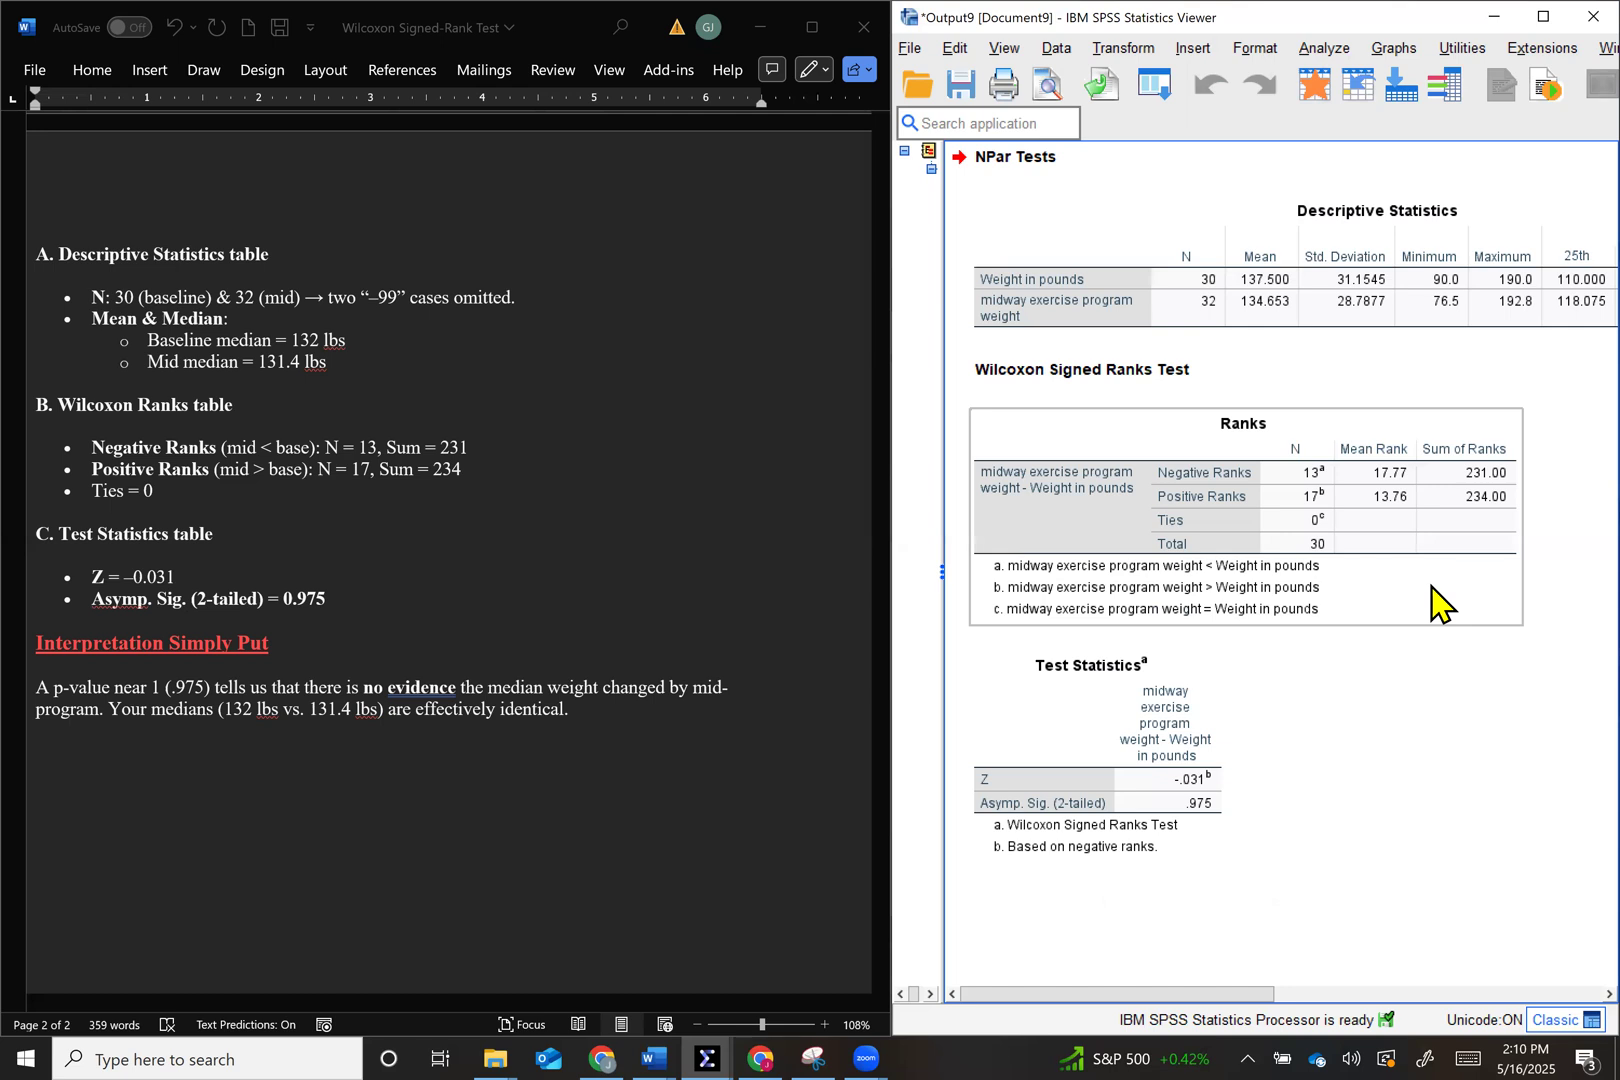